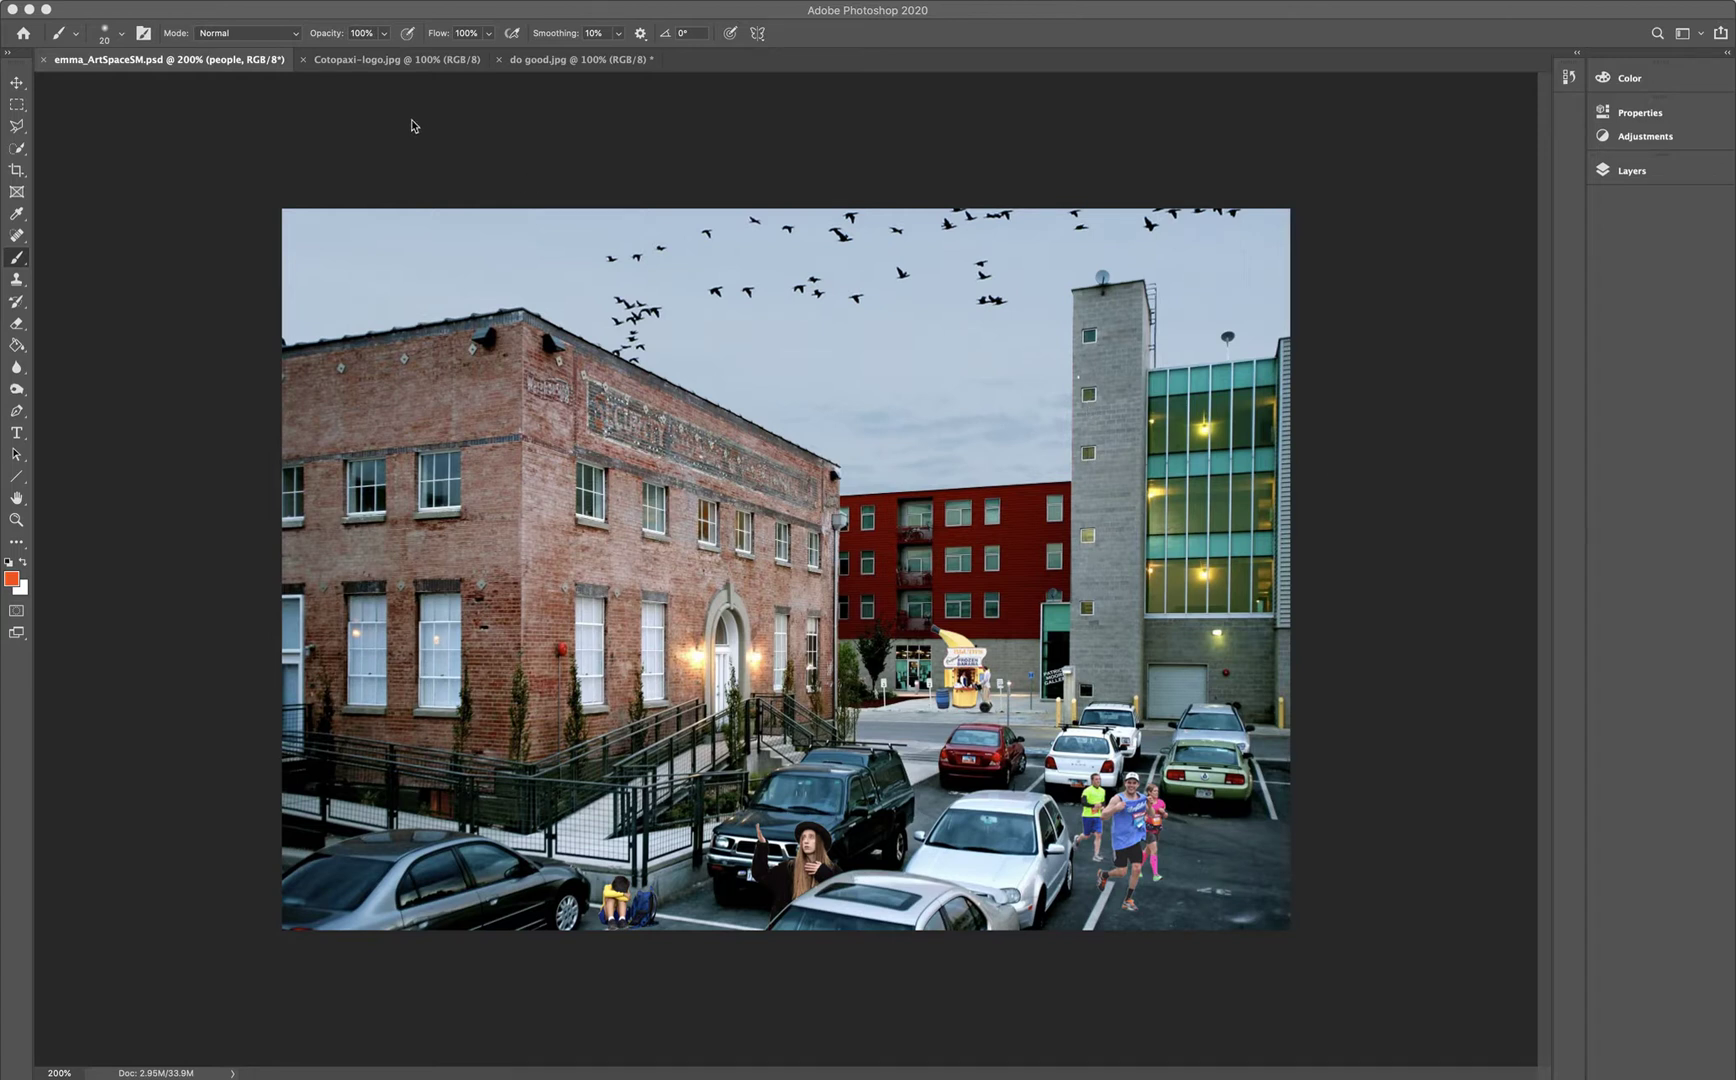
- Look at the open images Cotopaxi-logo.jpg and do good.jpg, and return to emma_ArtSpaceSM.psd
left_click(404, 66)
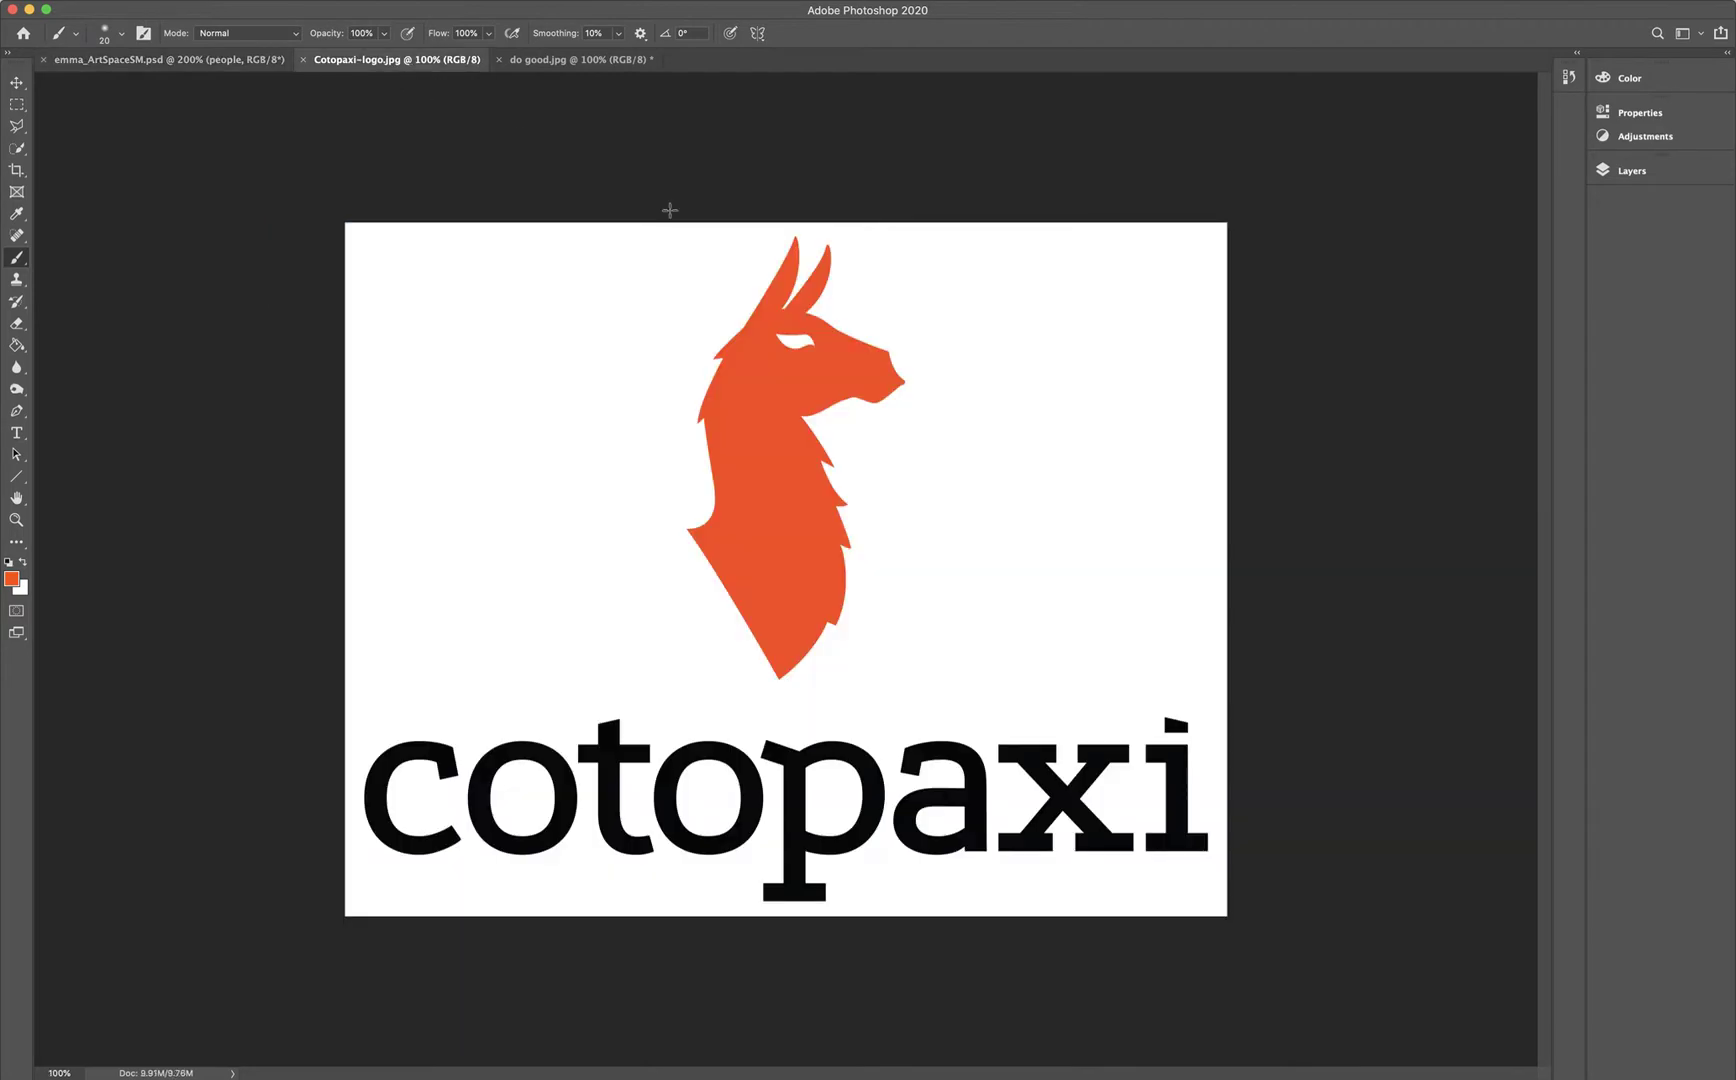
left_click(581, 62)
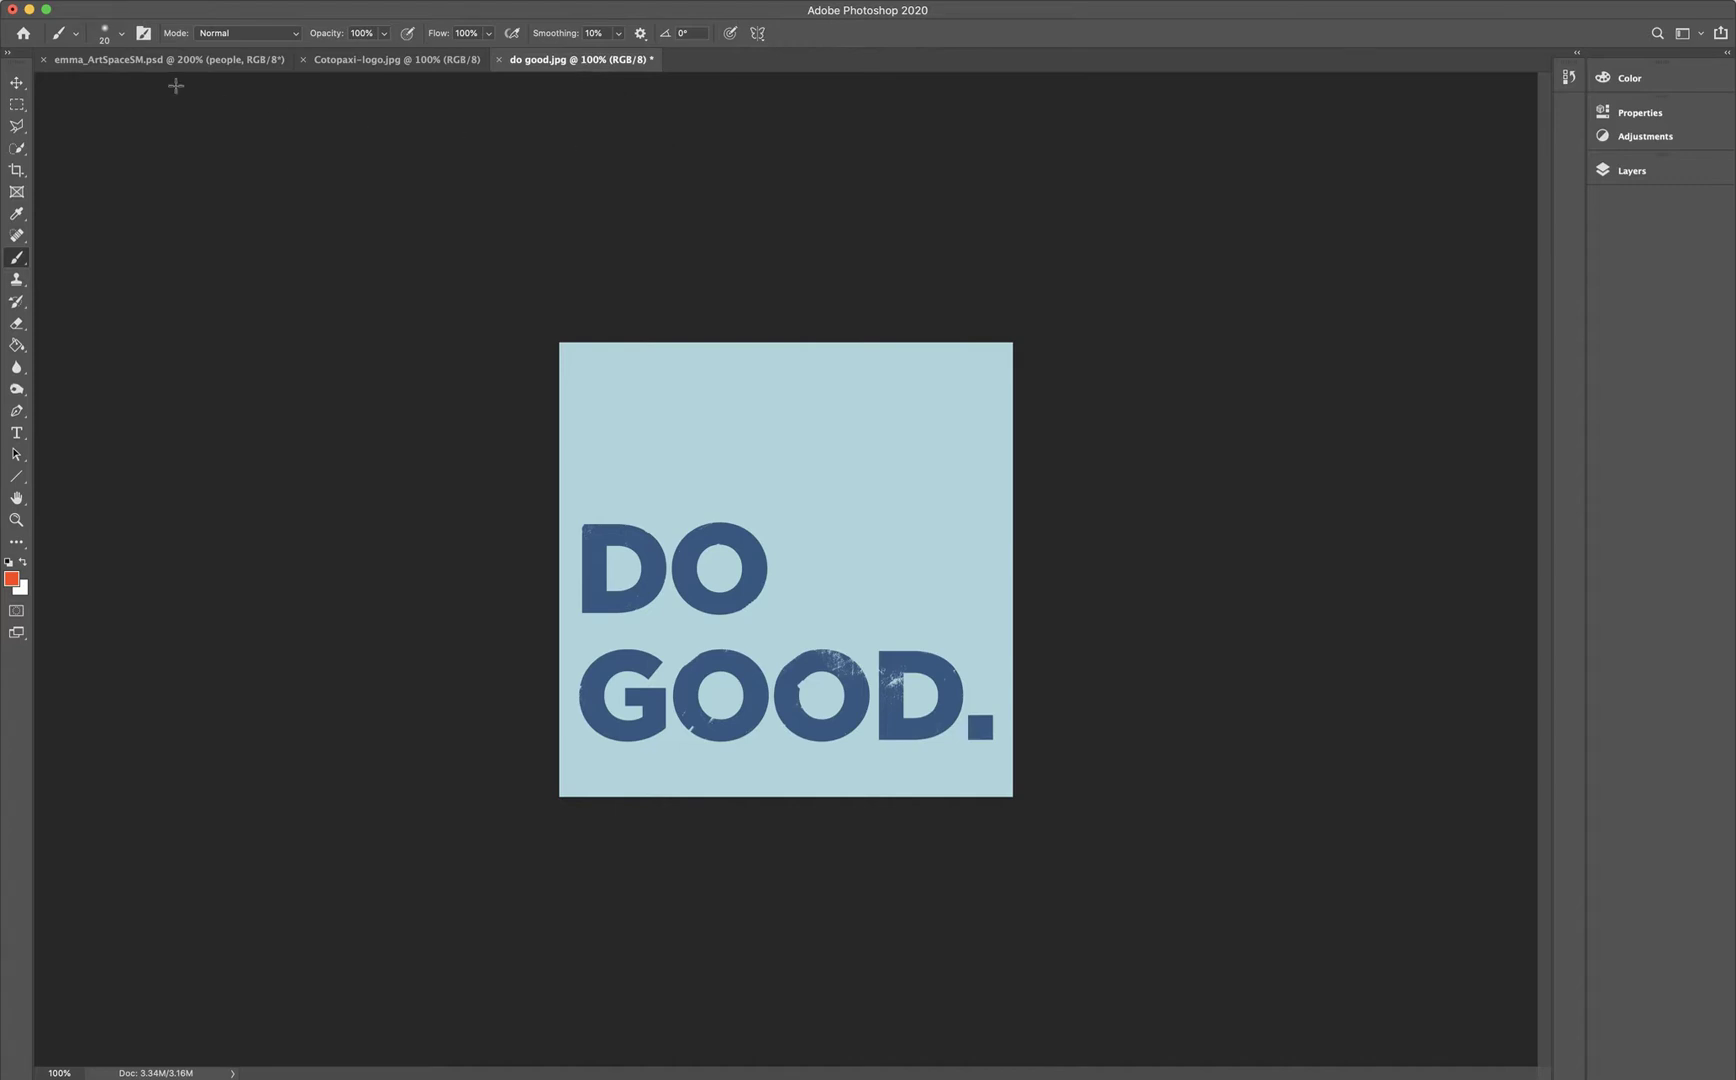
left_click(156, 62)
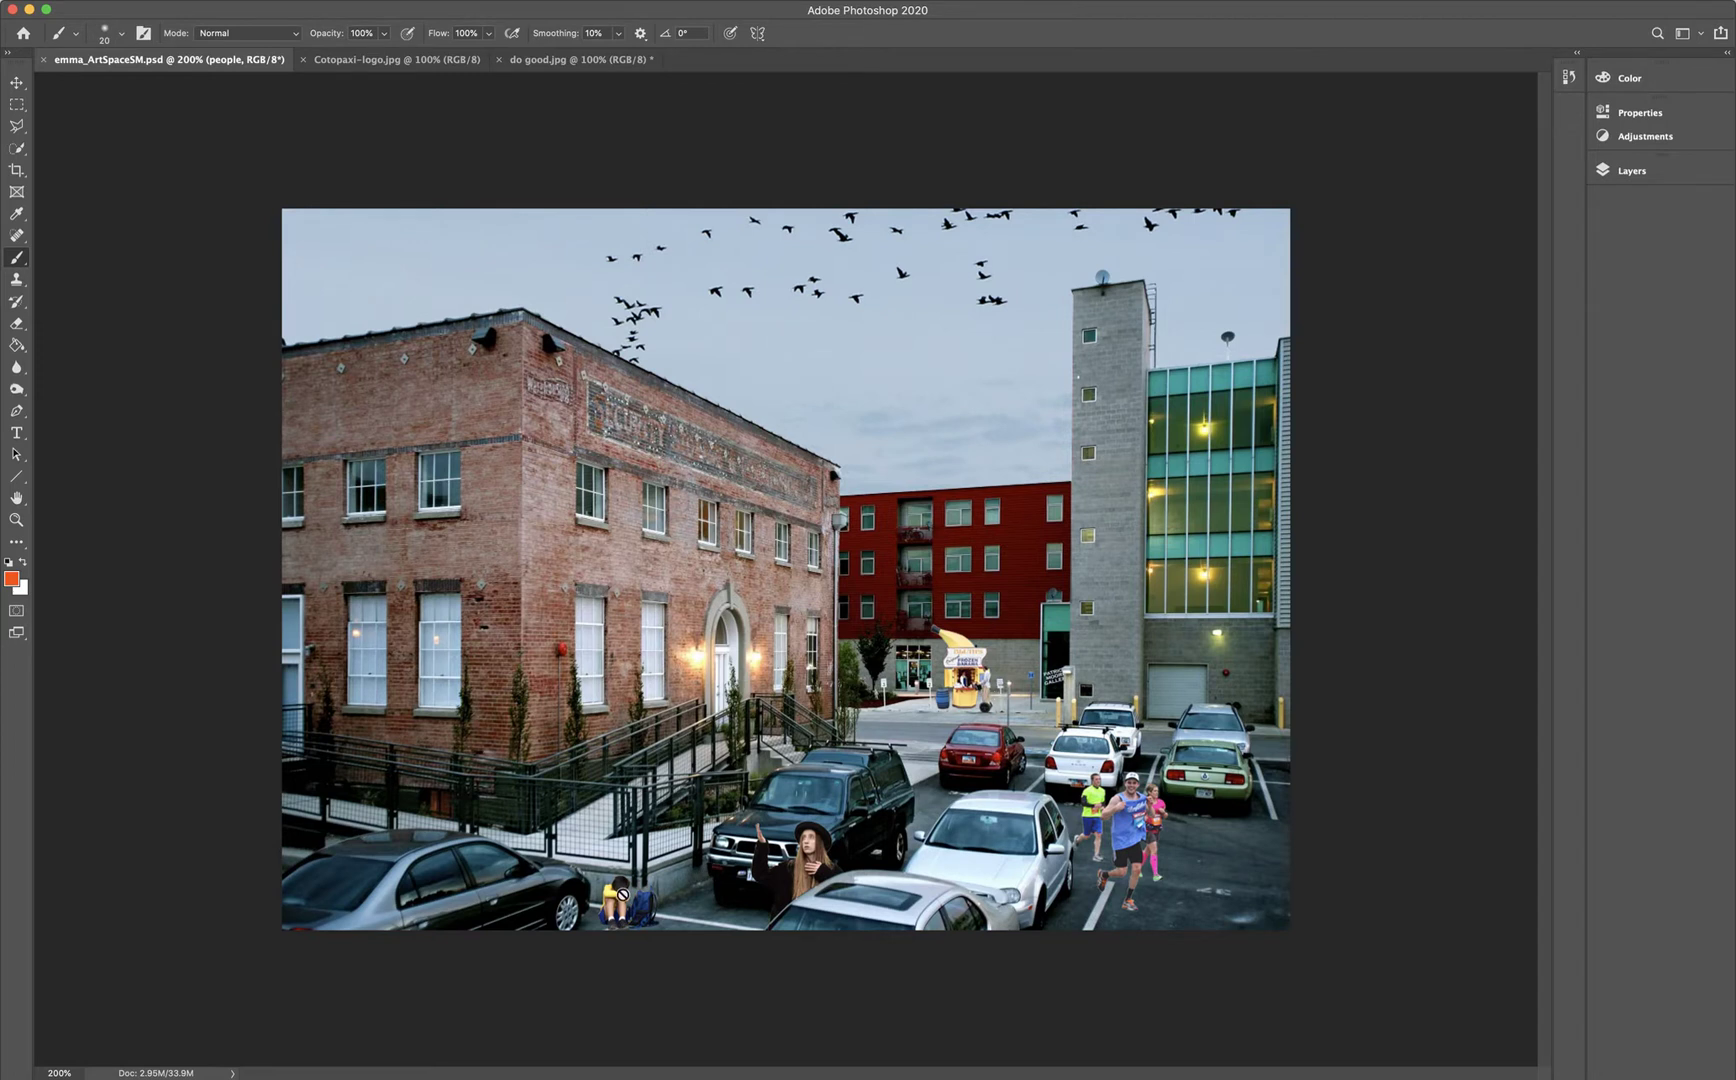
- Expand the bananaStand group and add a Brightness/Contrast adjustment layer above its layers
key("v")
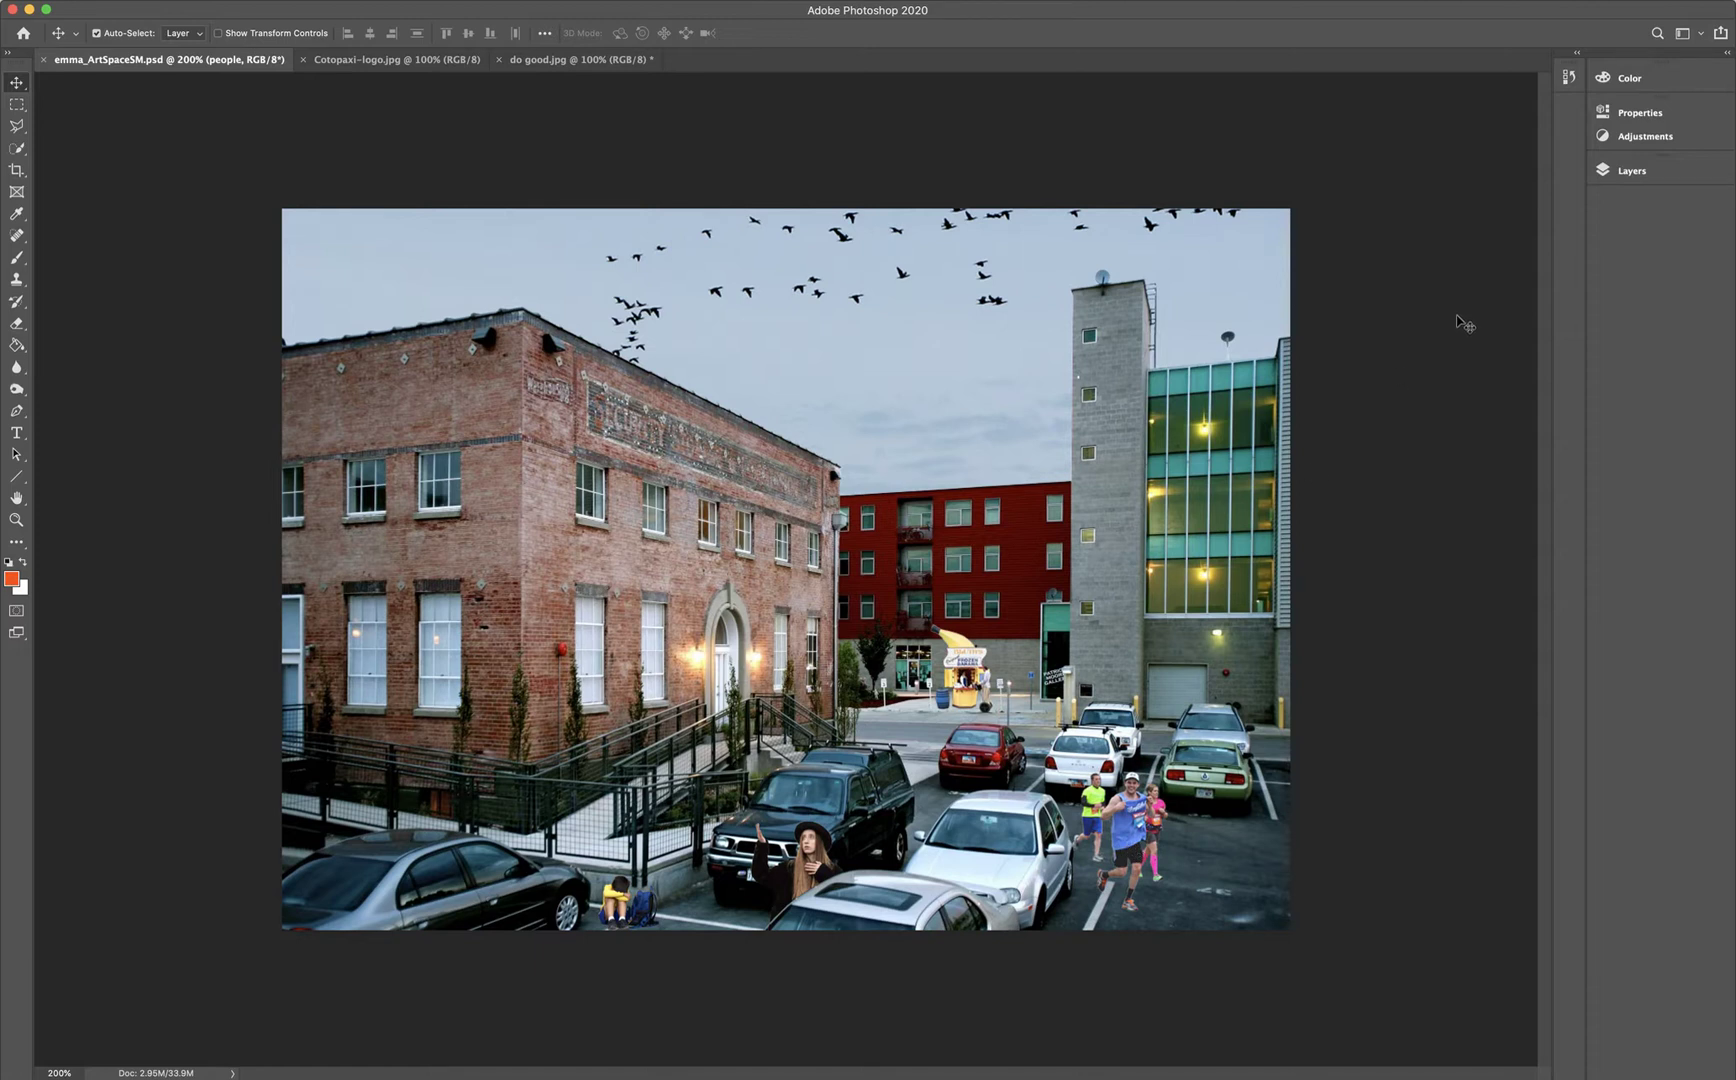
left_click(1652, 175)
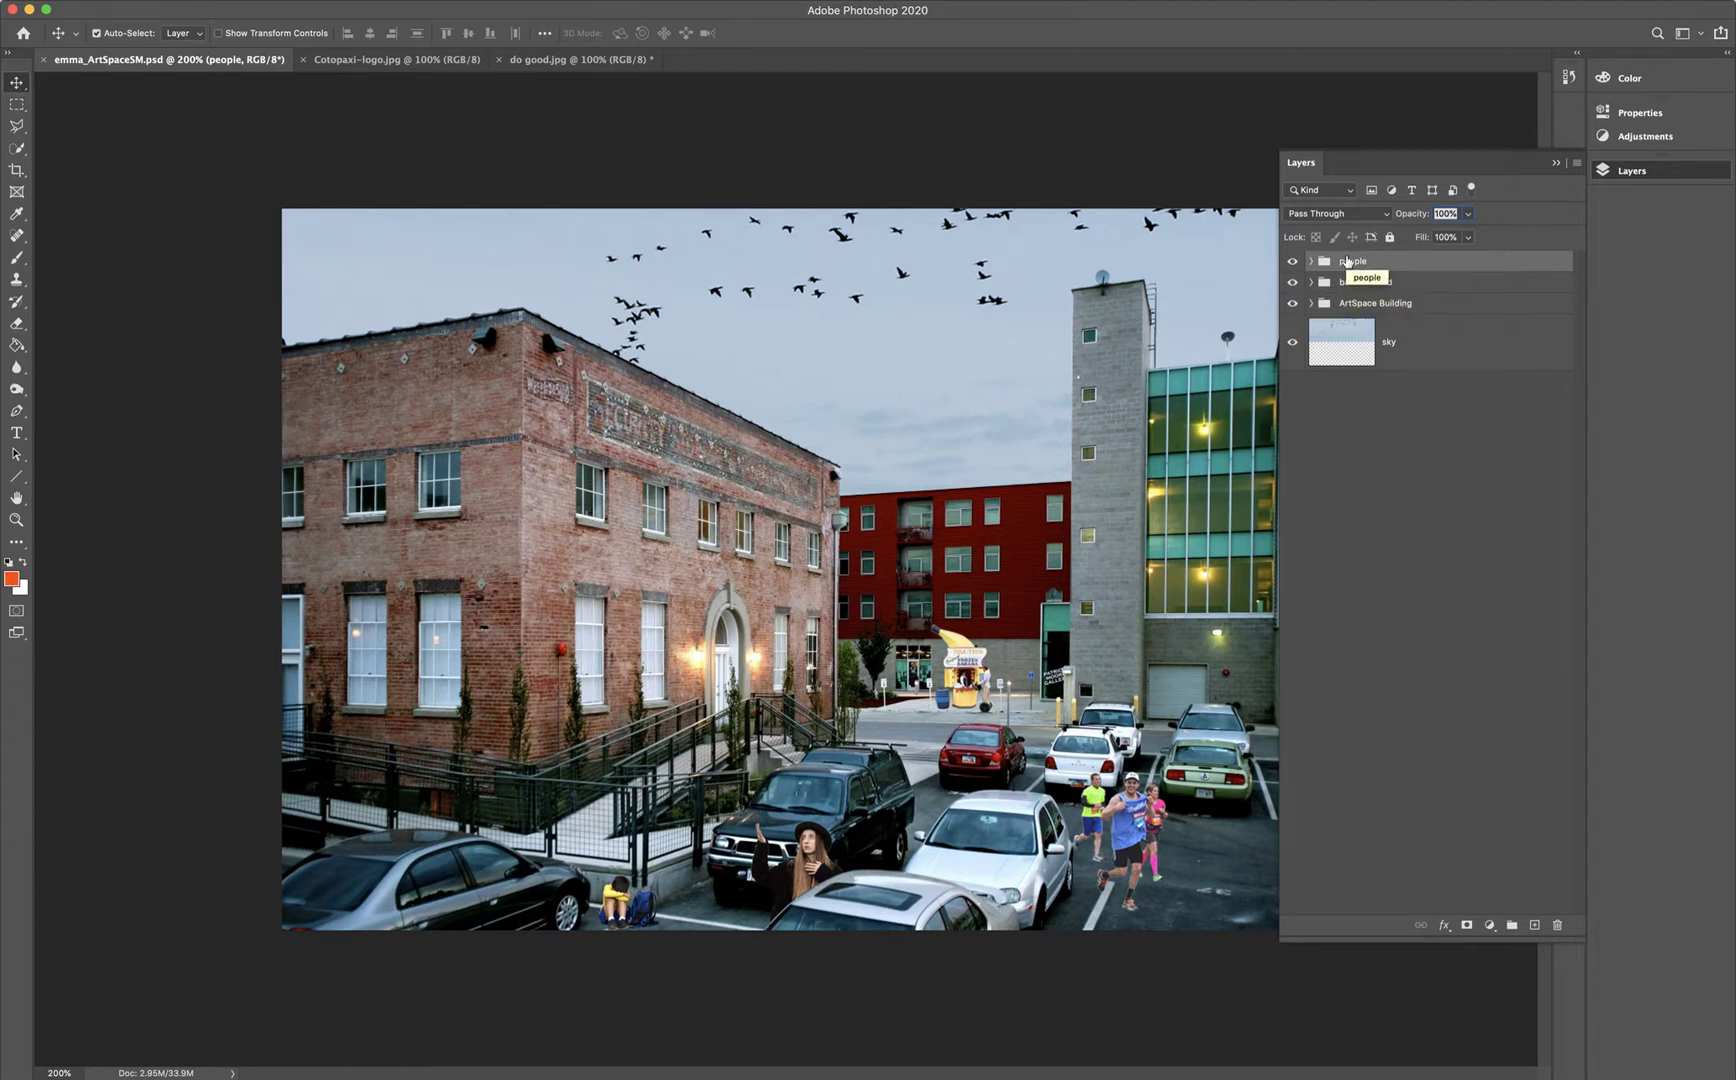
left_click(1373, 285)
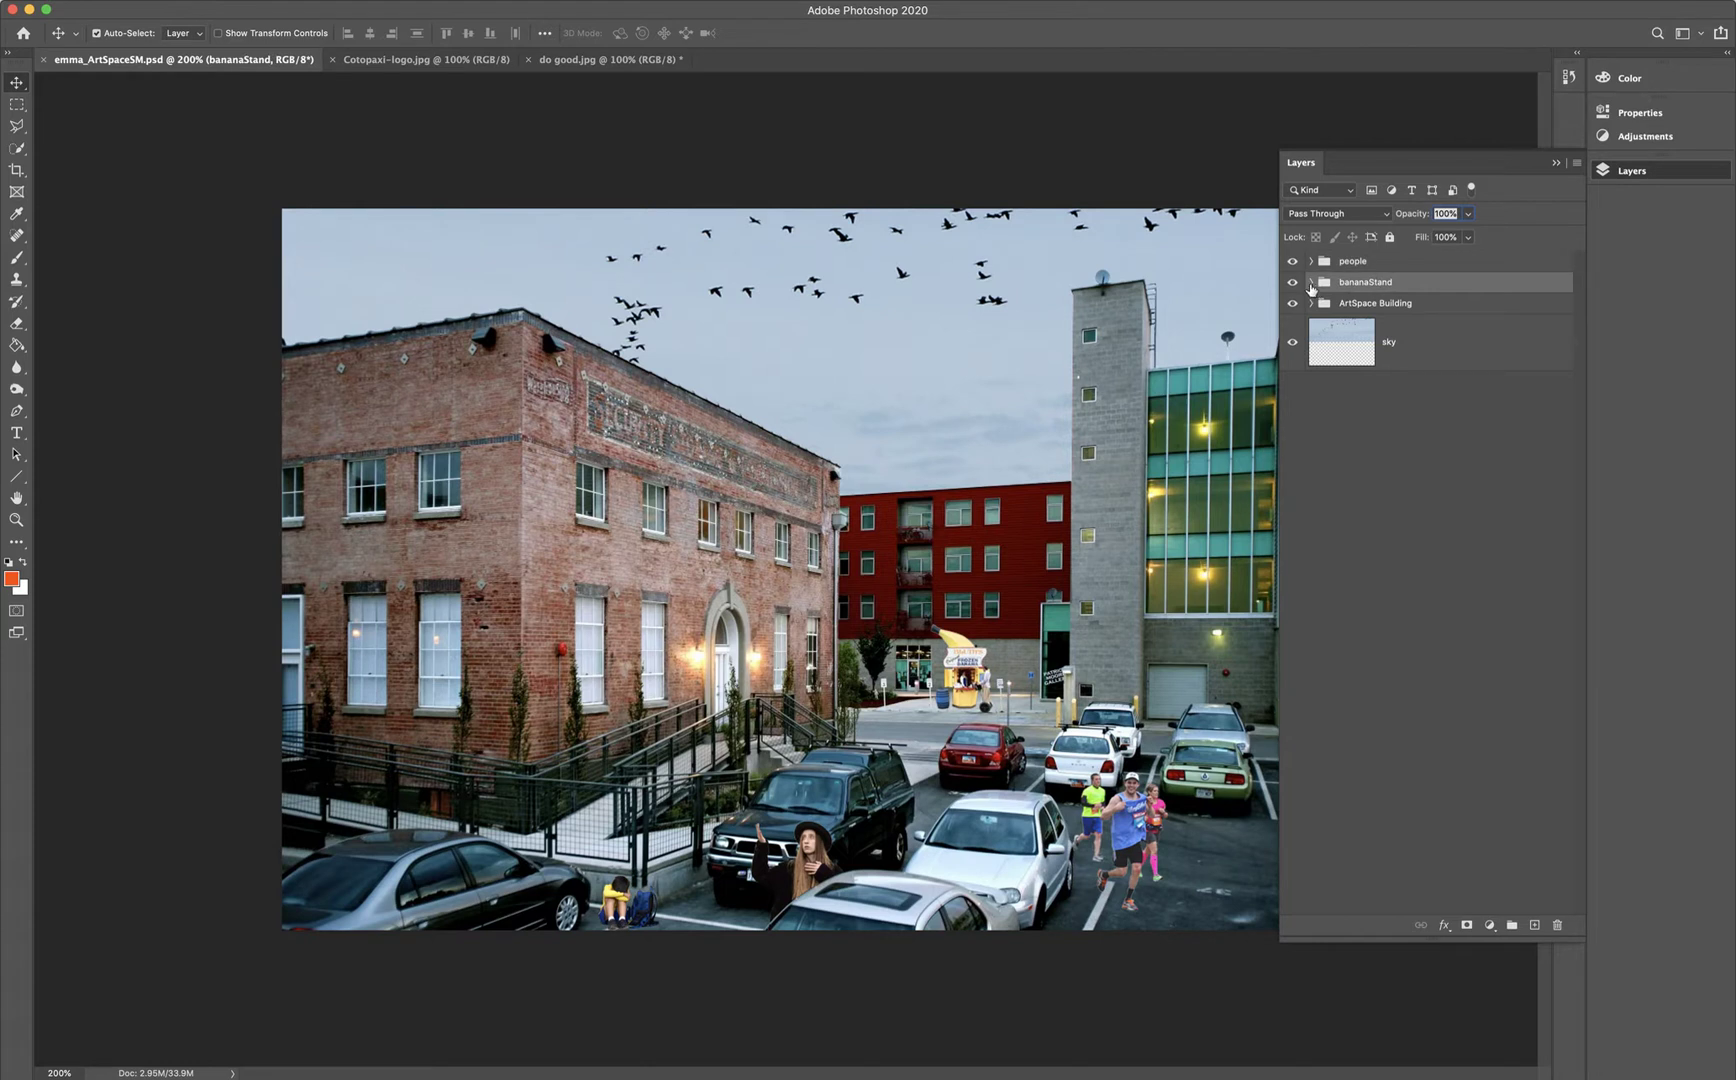
left_click(1311, 283)
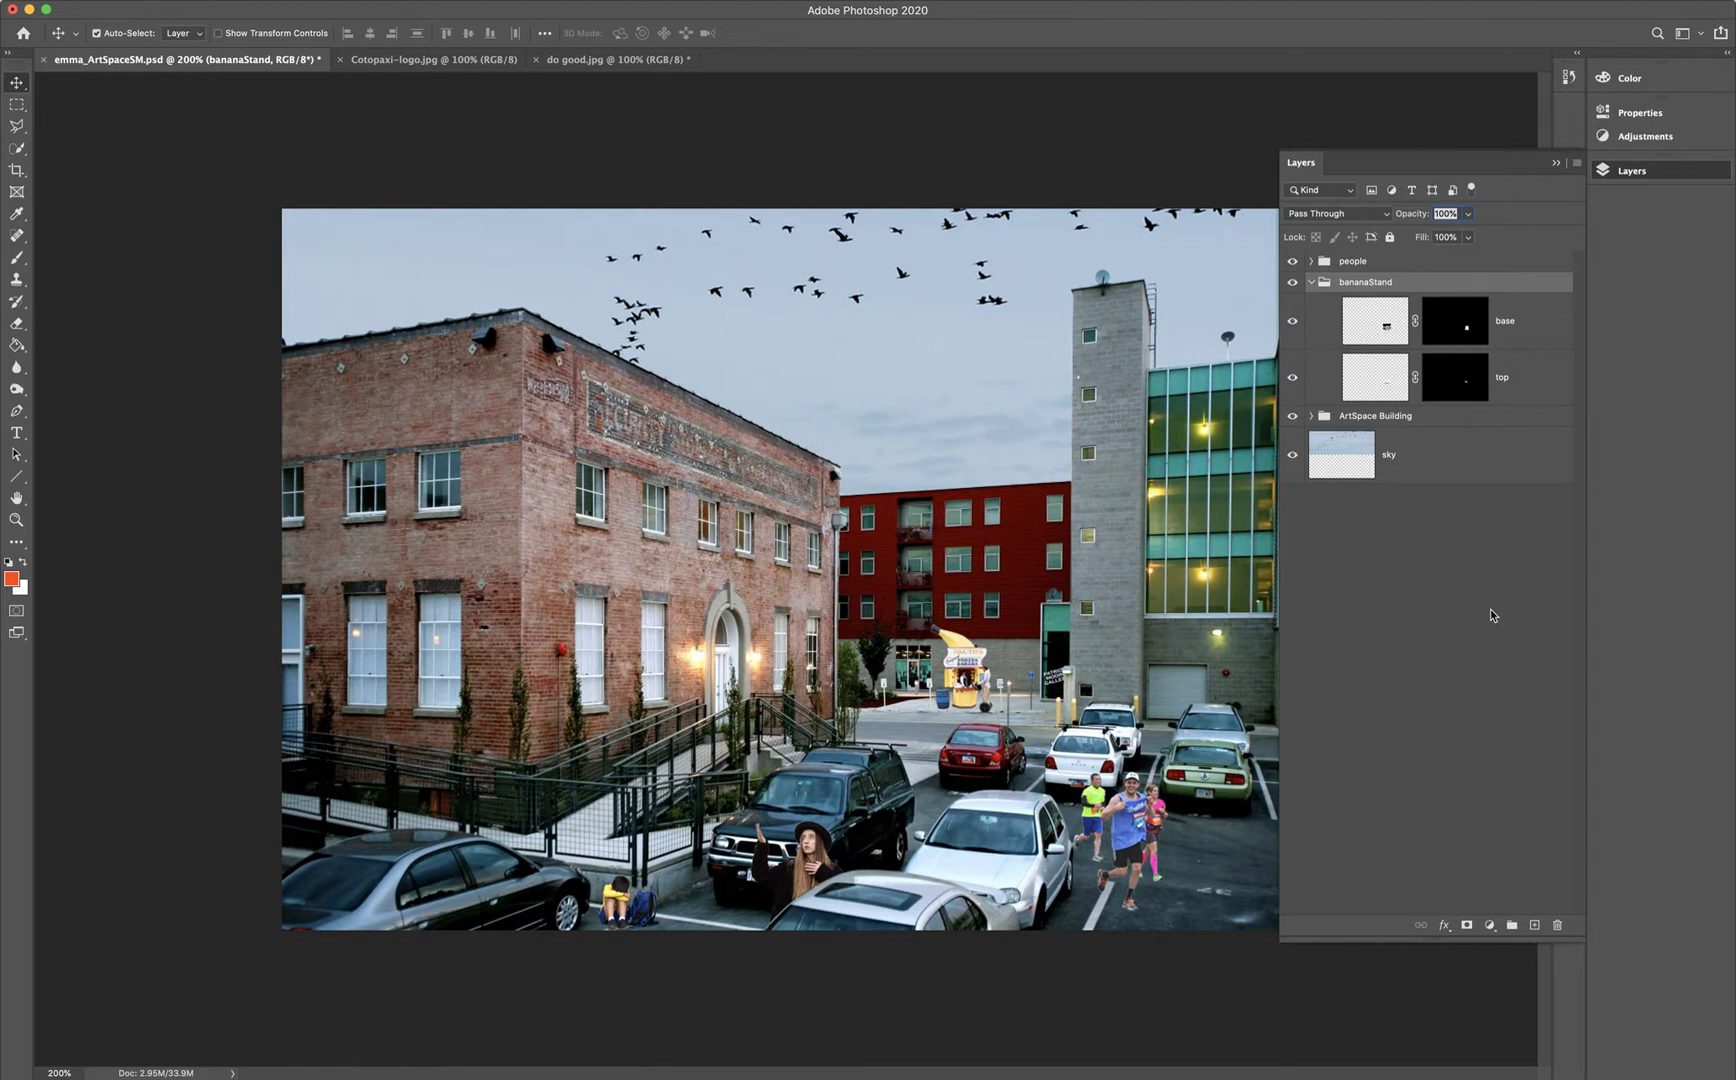
key("super+equal")
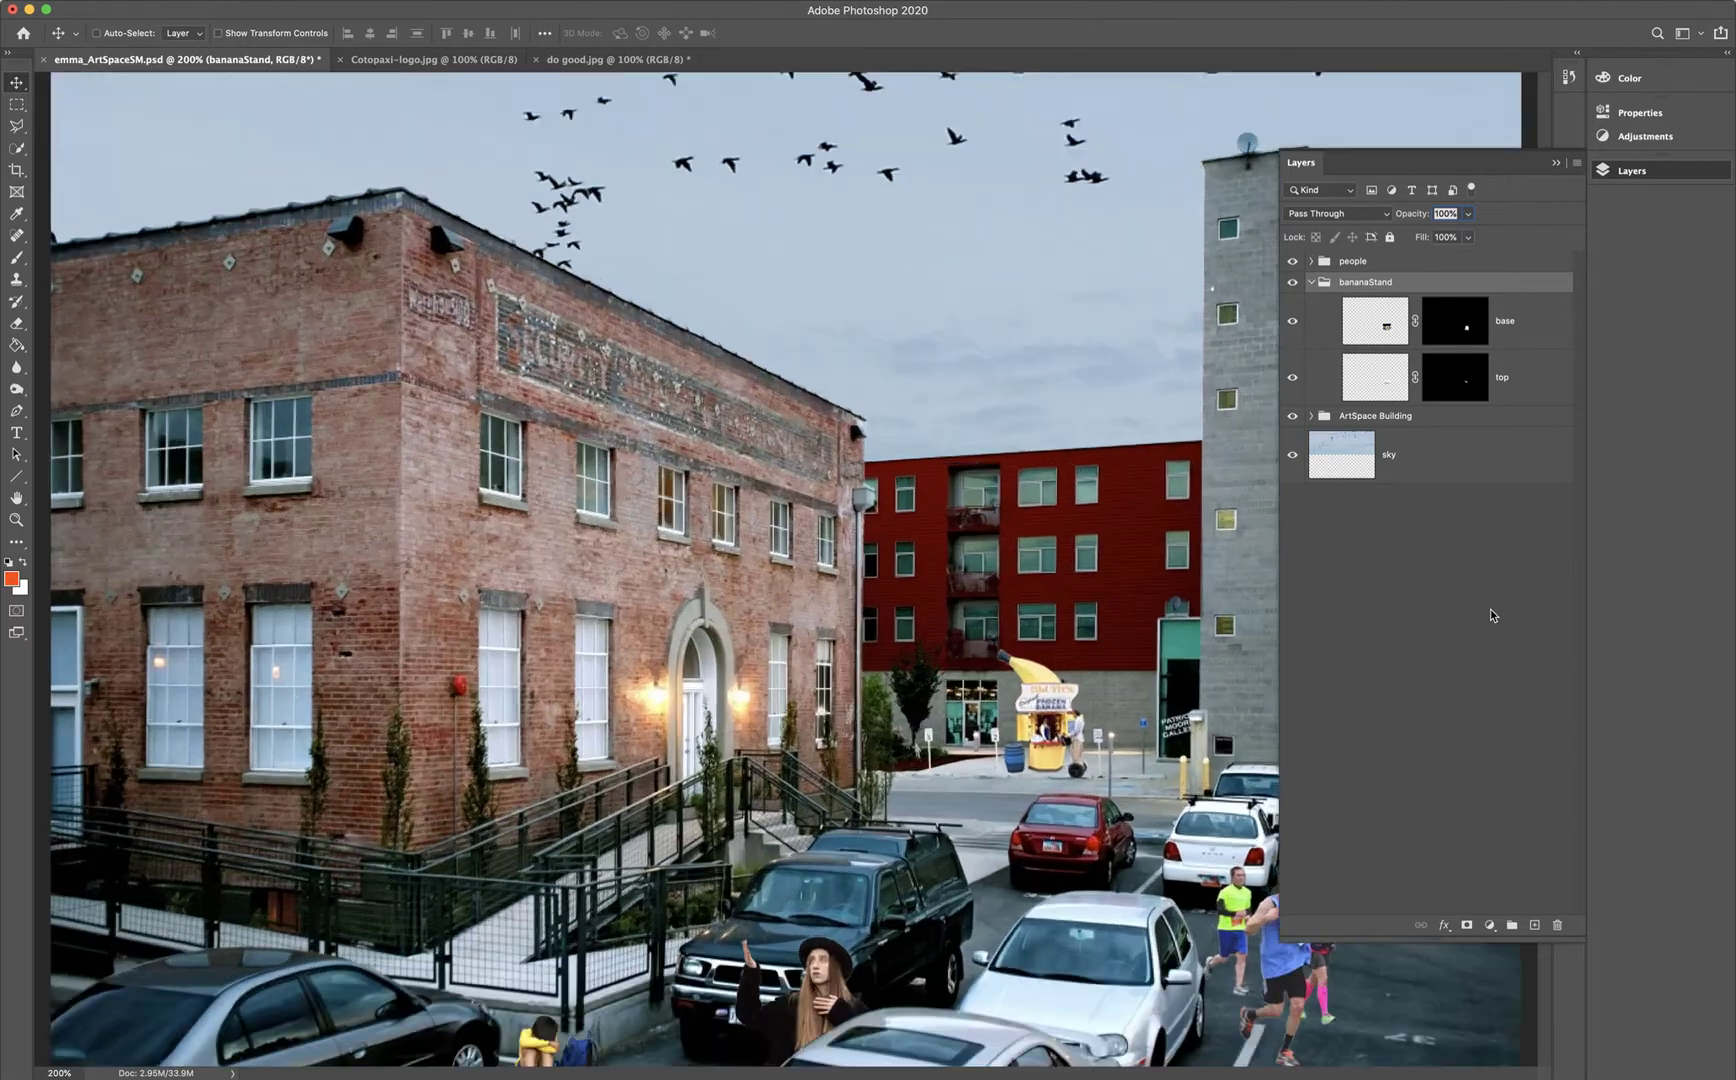
left_click_drag(1085, 1071, 1178, 1075)
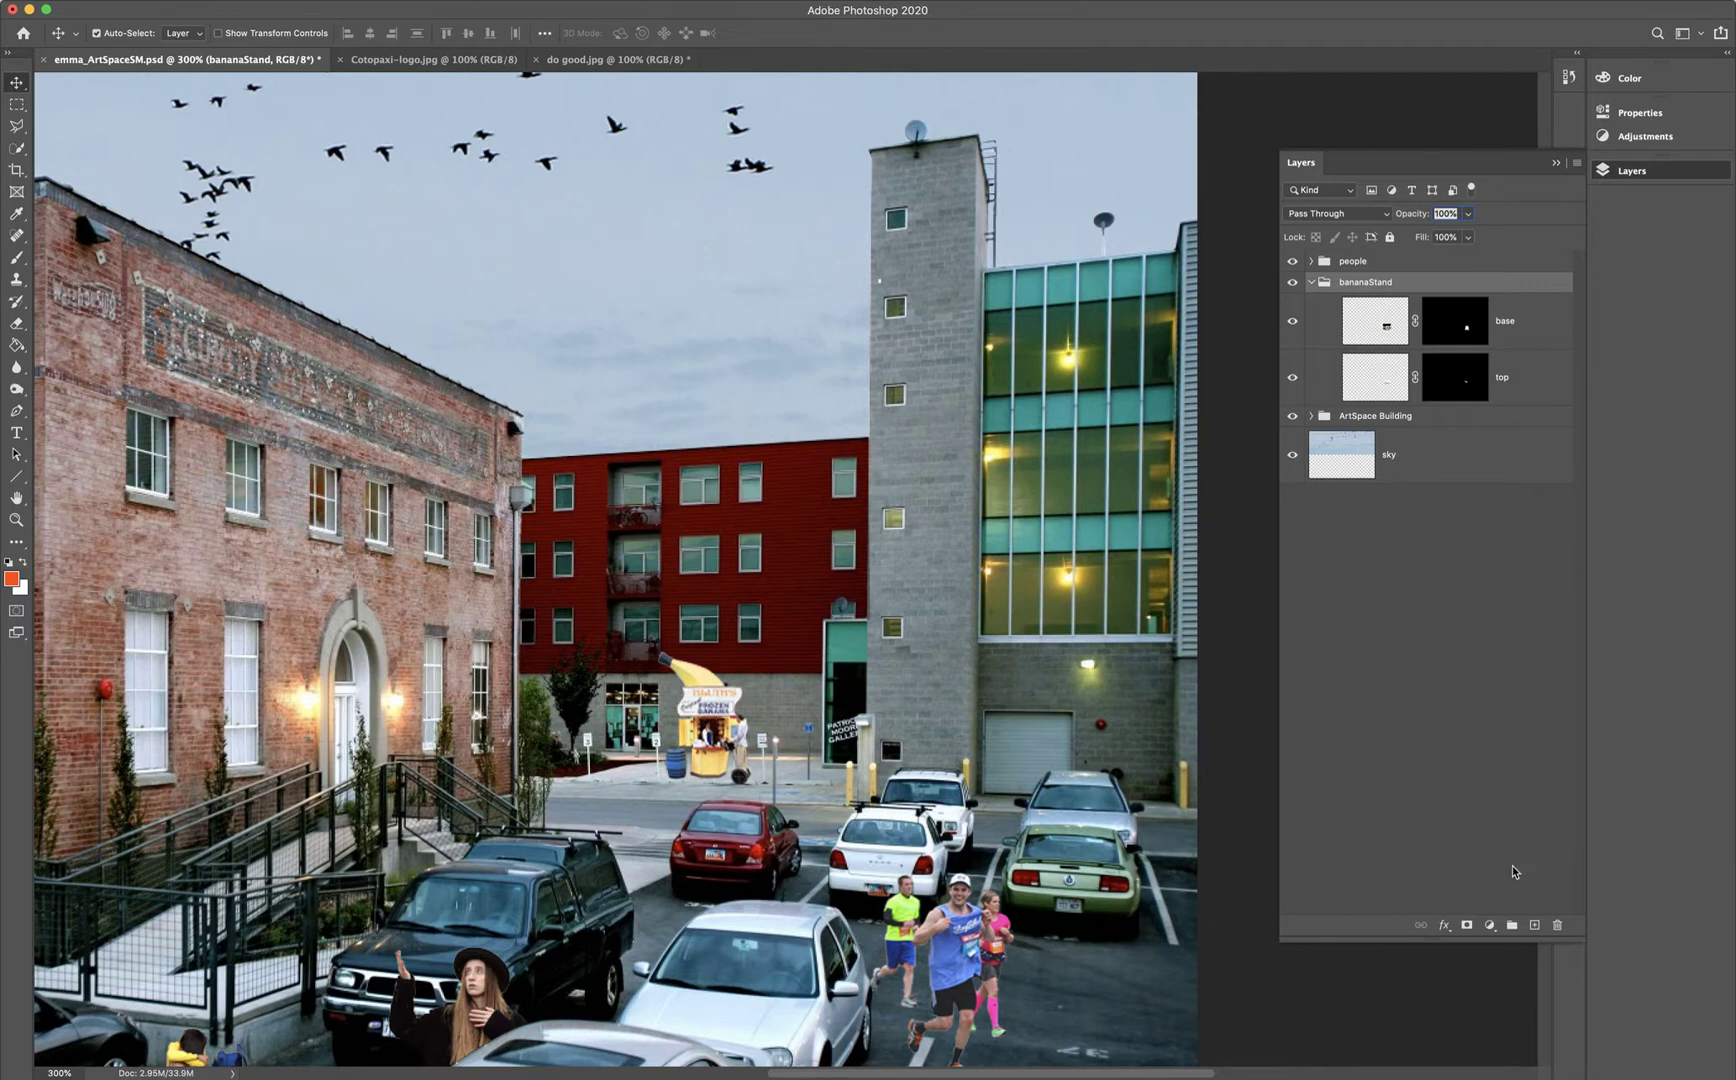
left_click(1490, 926)
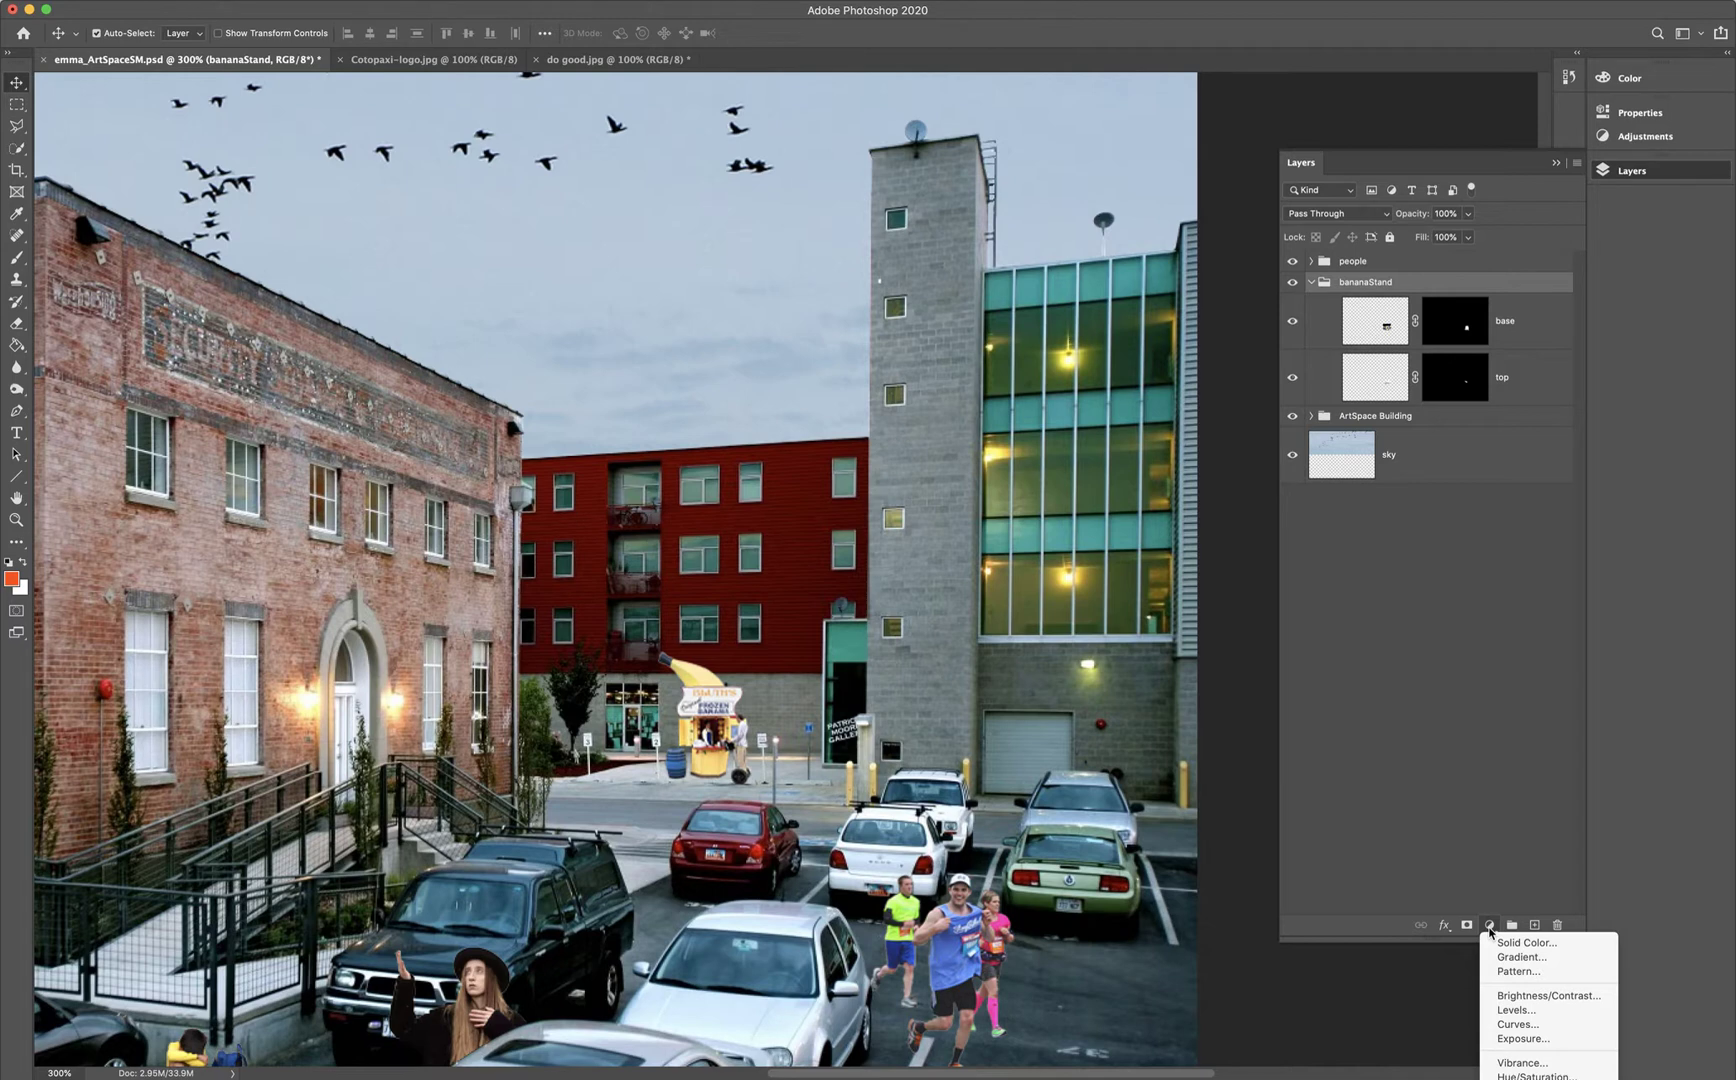
left_click(1548, 996)
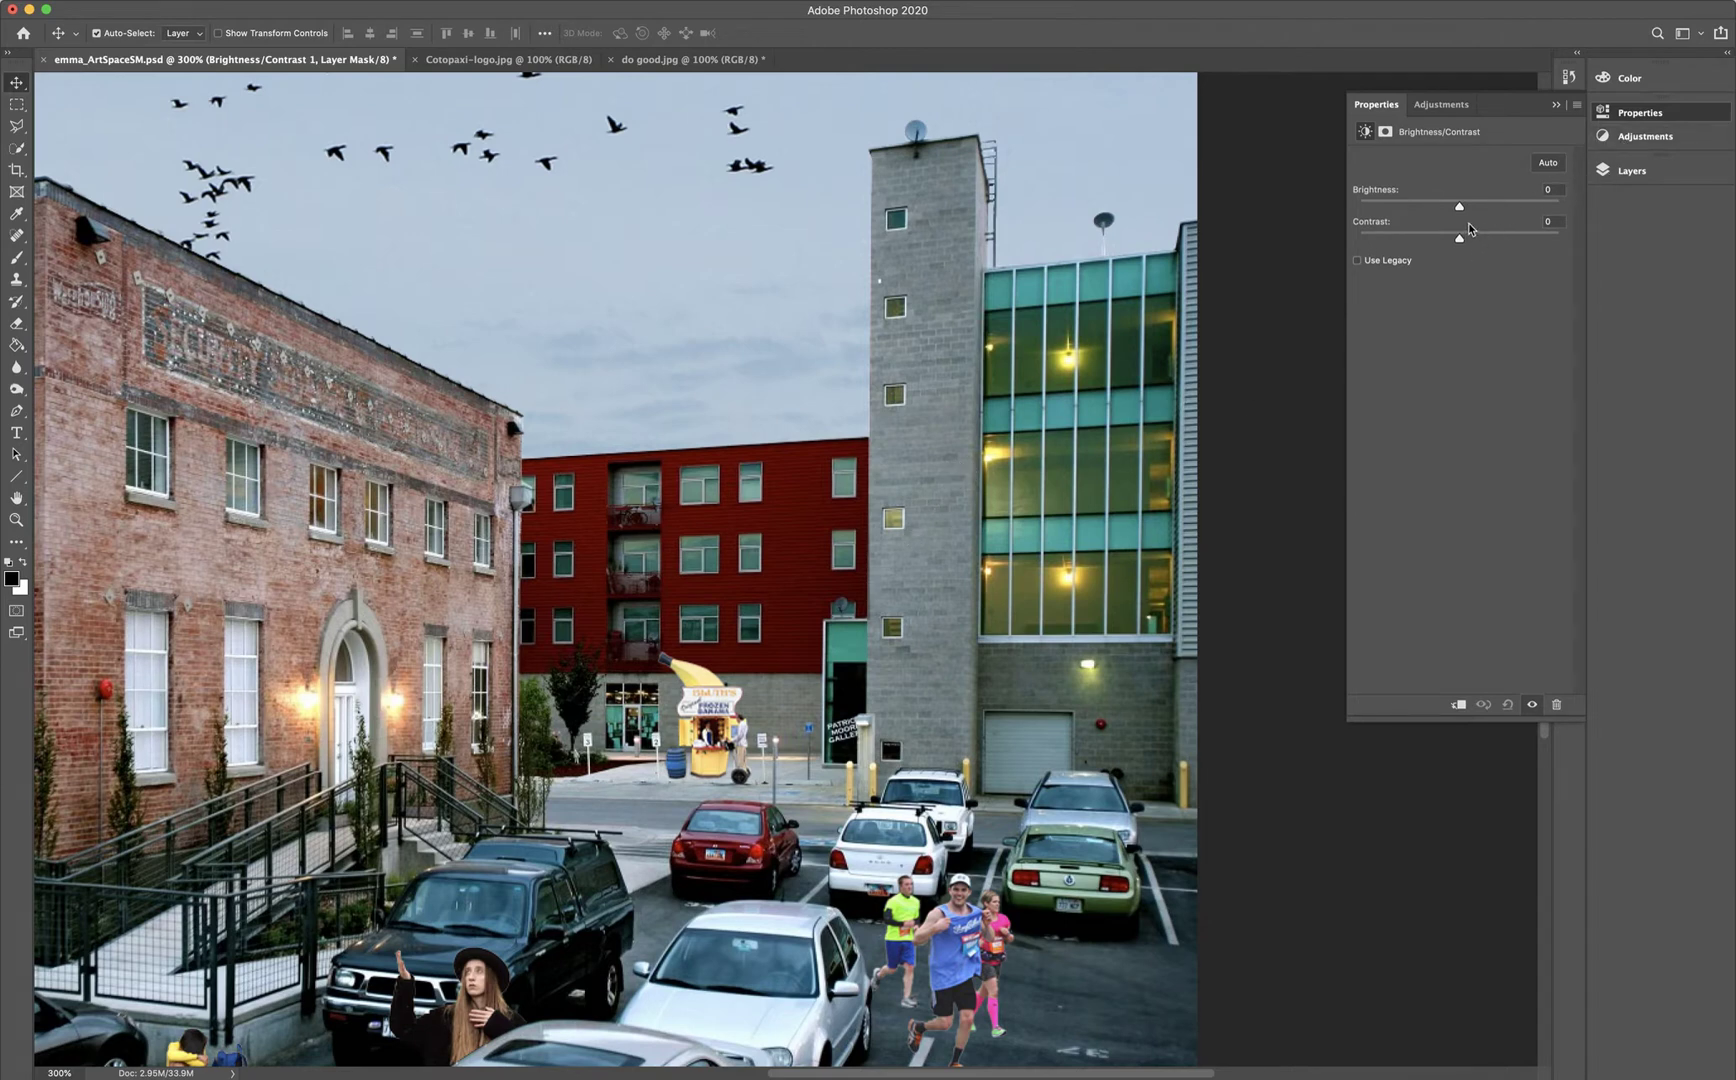
- Try out strong Brightness and Contrast changes on the whole image and reset both values to 0
left_click_drag(1463, 210, 1515, 212)
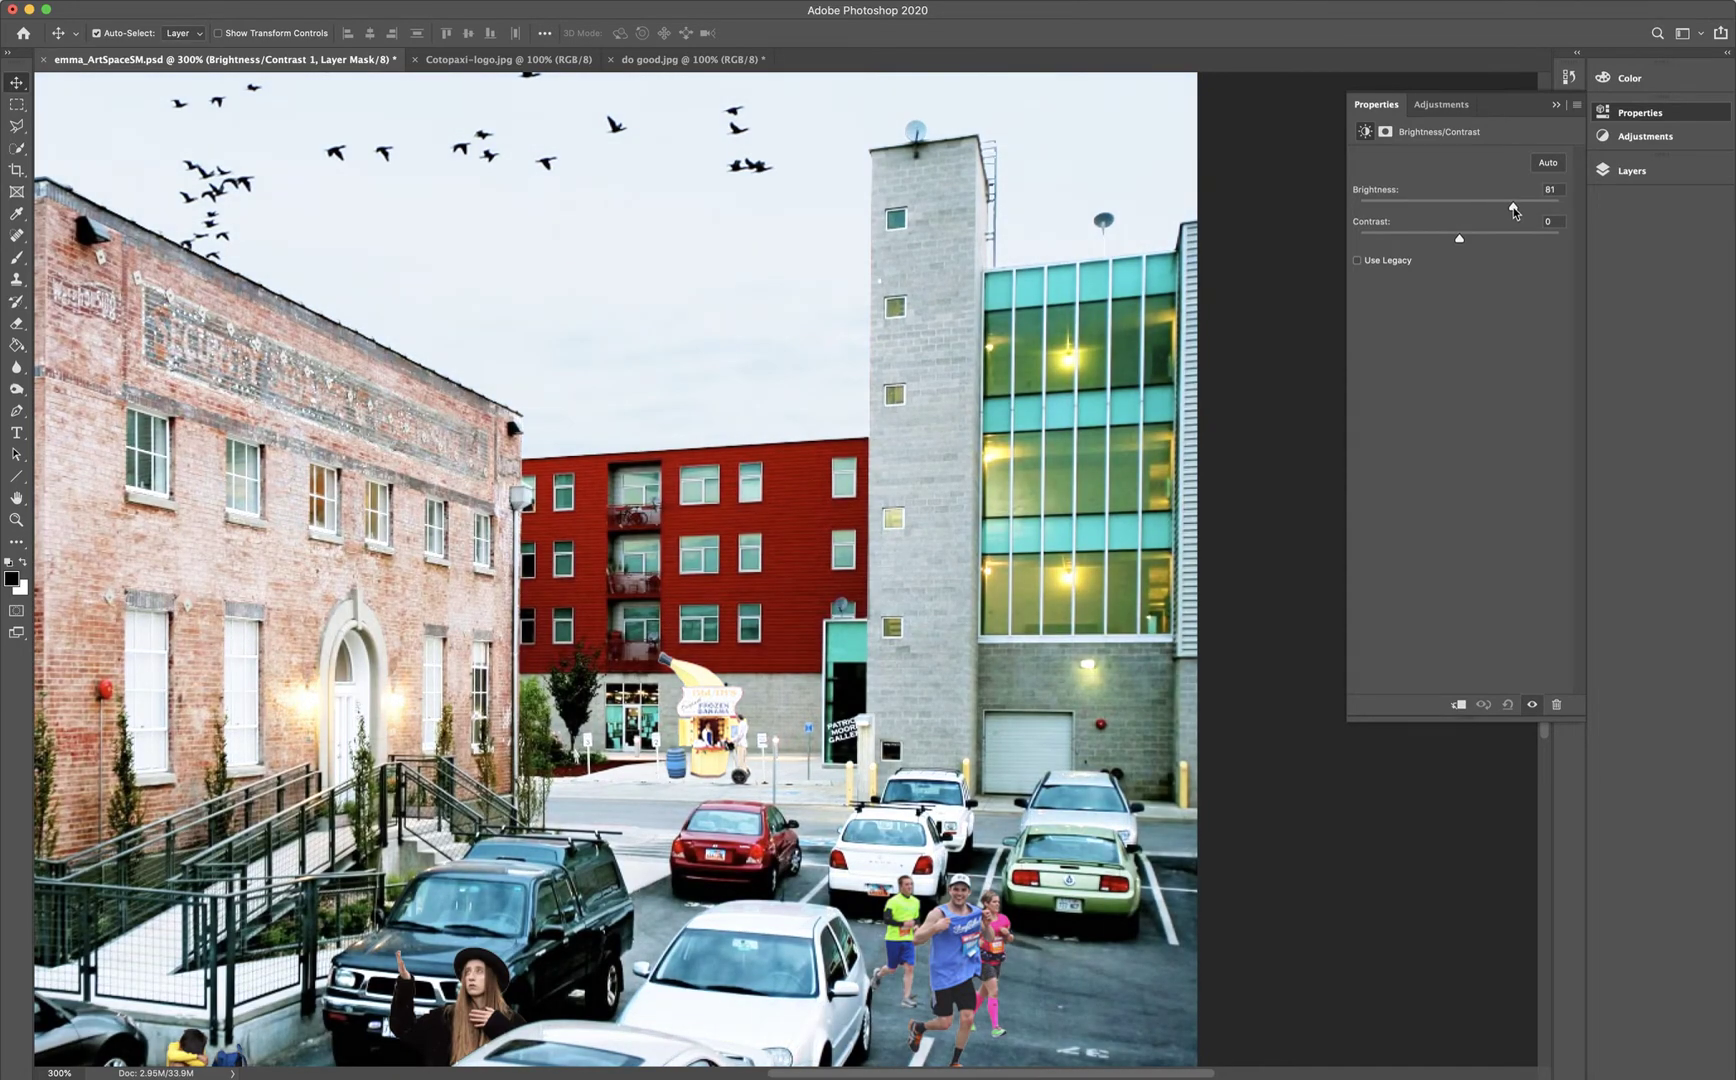
left_click_drag(1515, 210, 1349, 235)
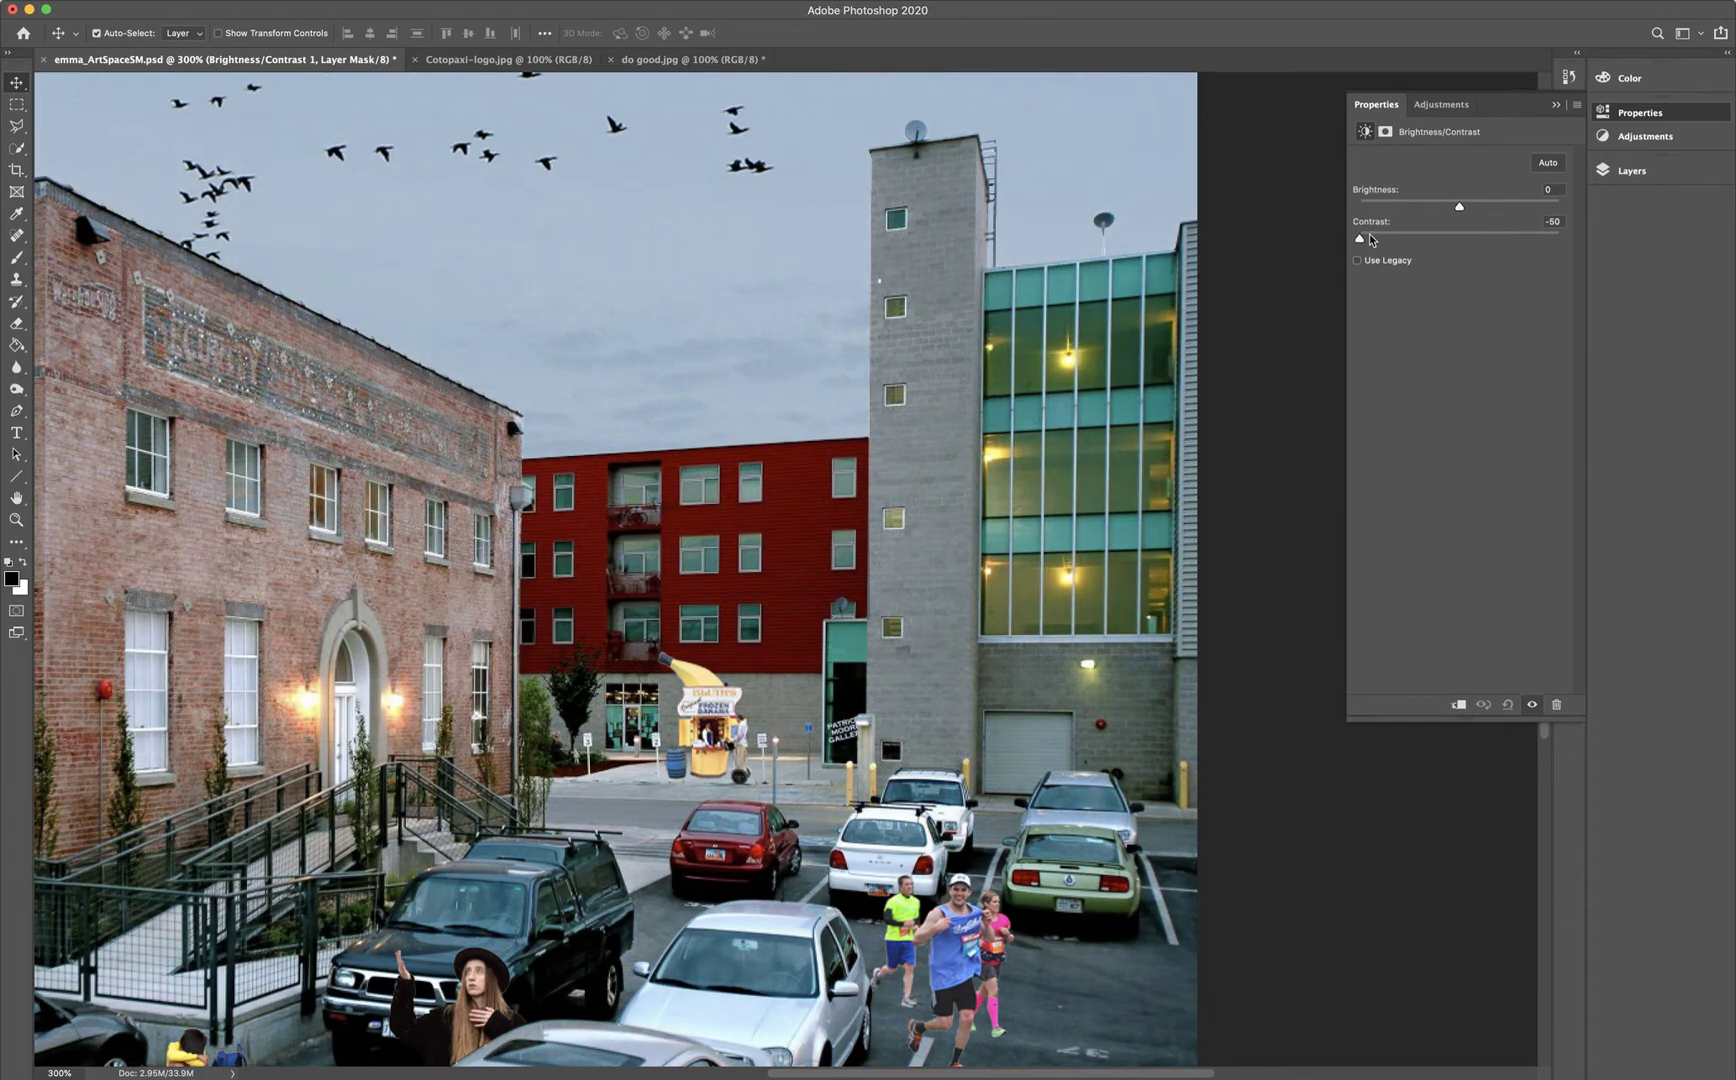
left_click_drag(1460, 208, 1340, 210)
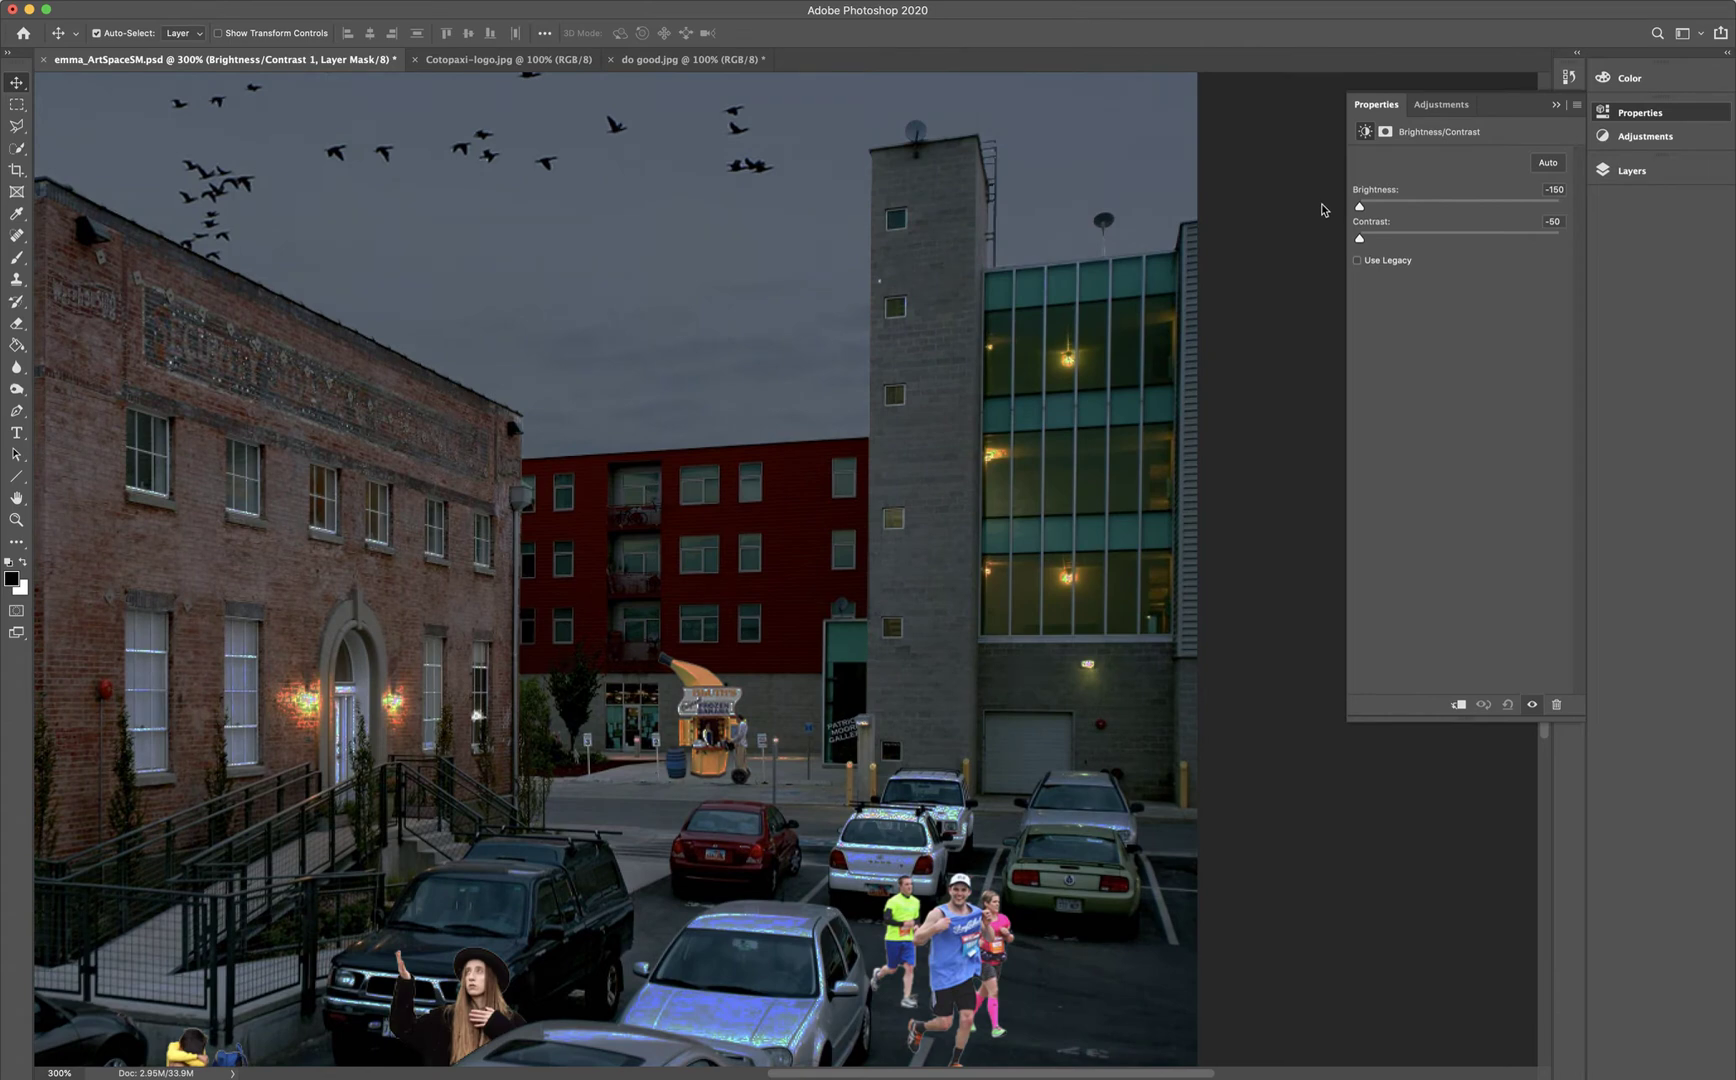
left_click_drag(1322, 210, 1478, 208)
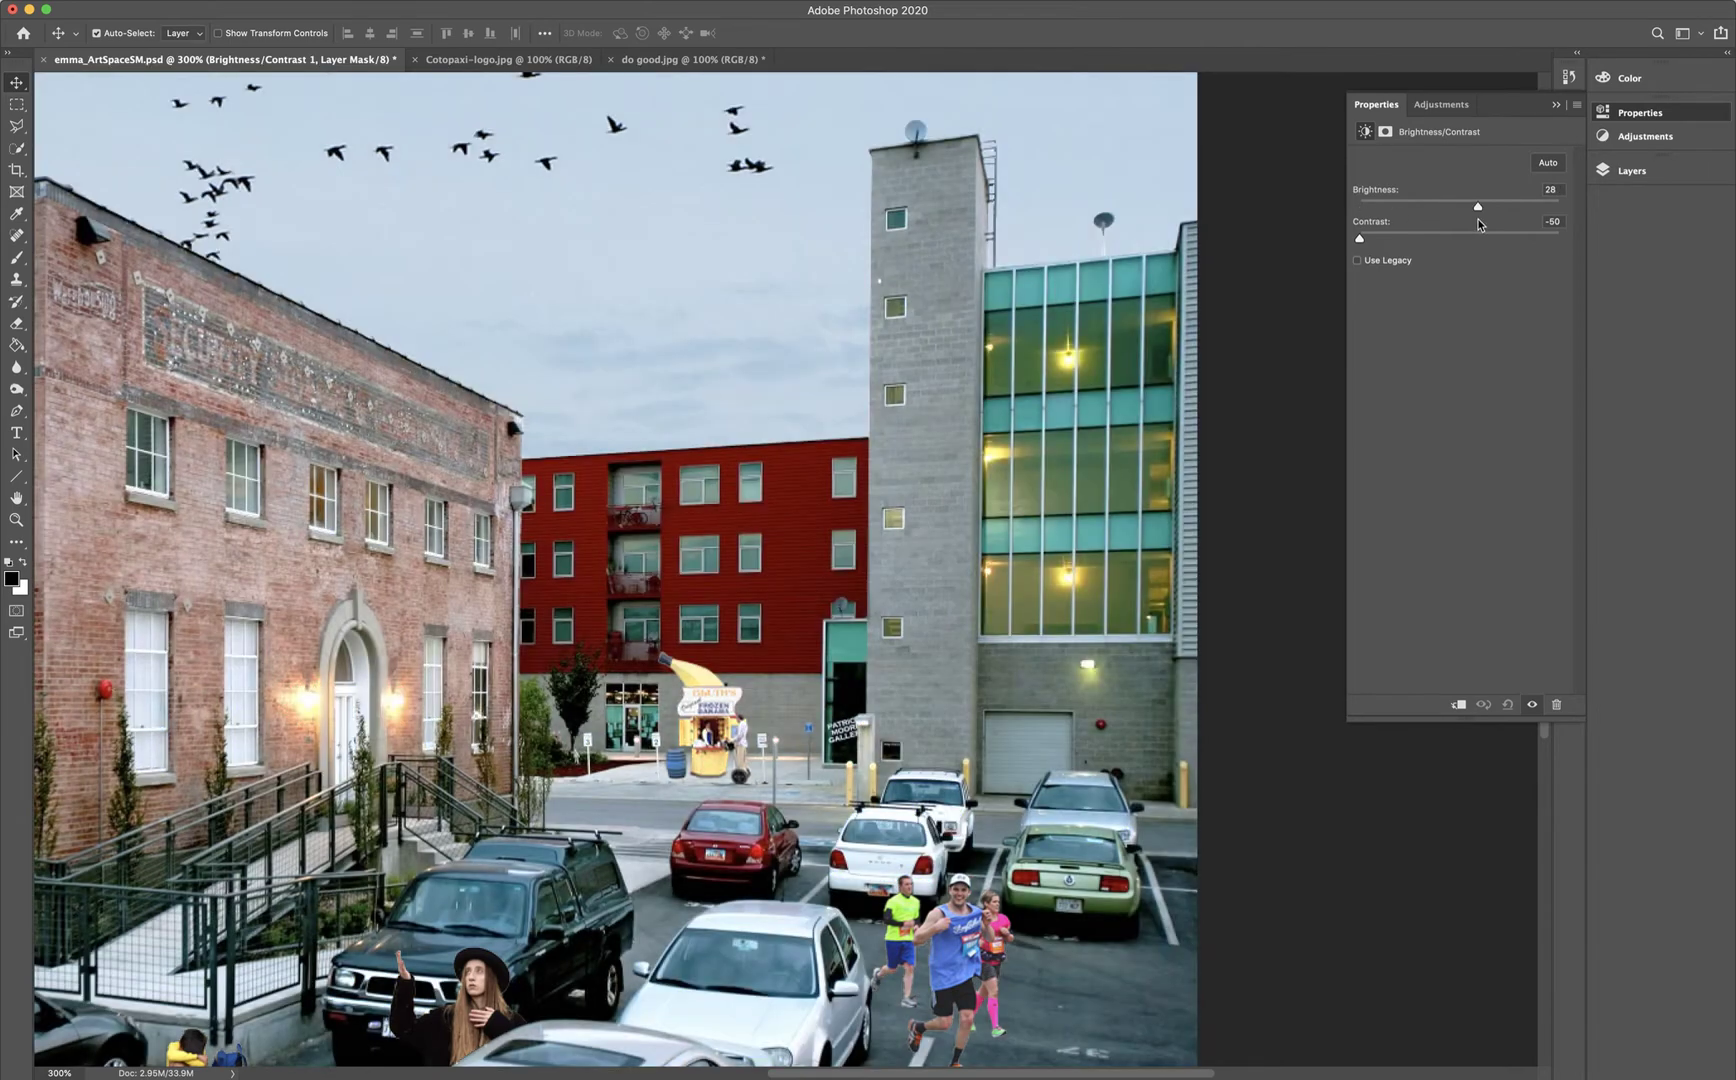
double_click(1552, 190)
type("0")
key("Tab")
type("0")
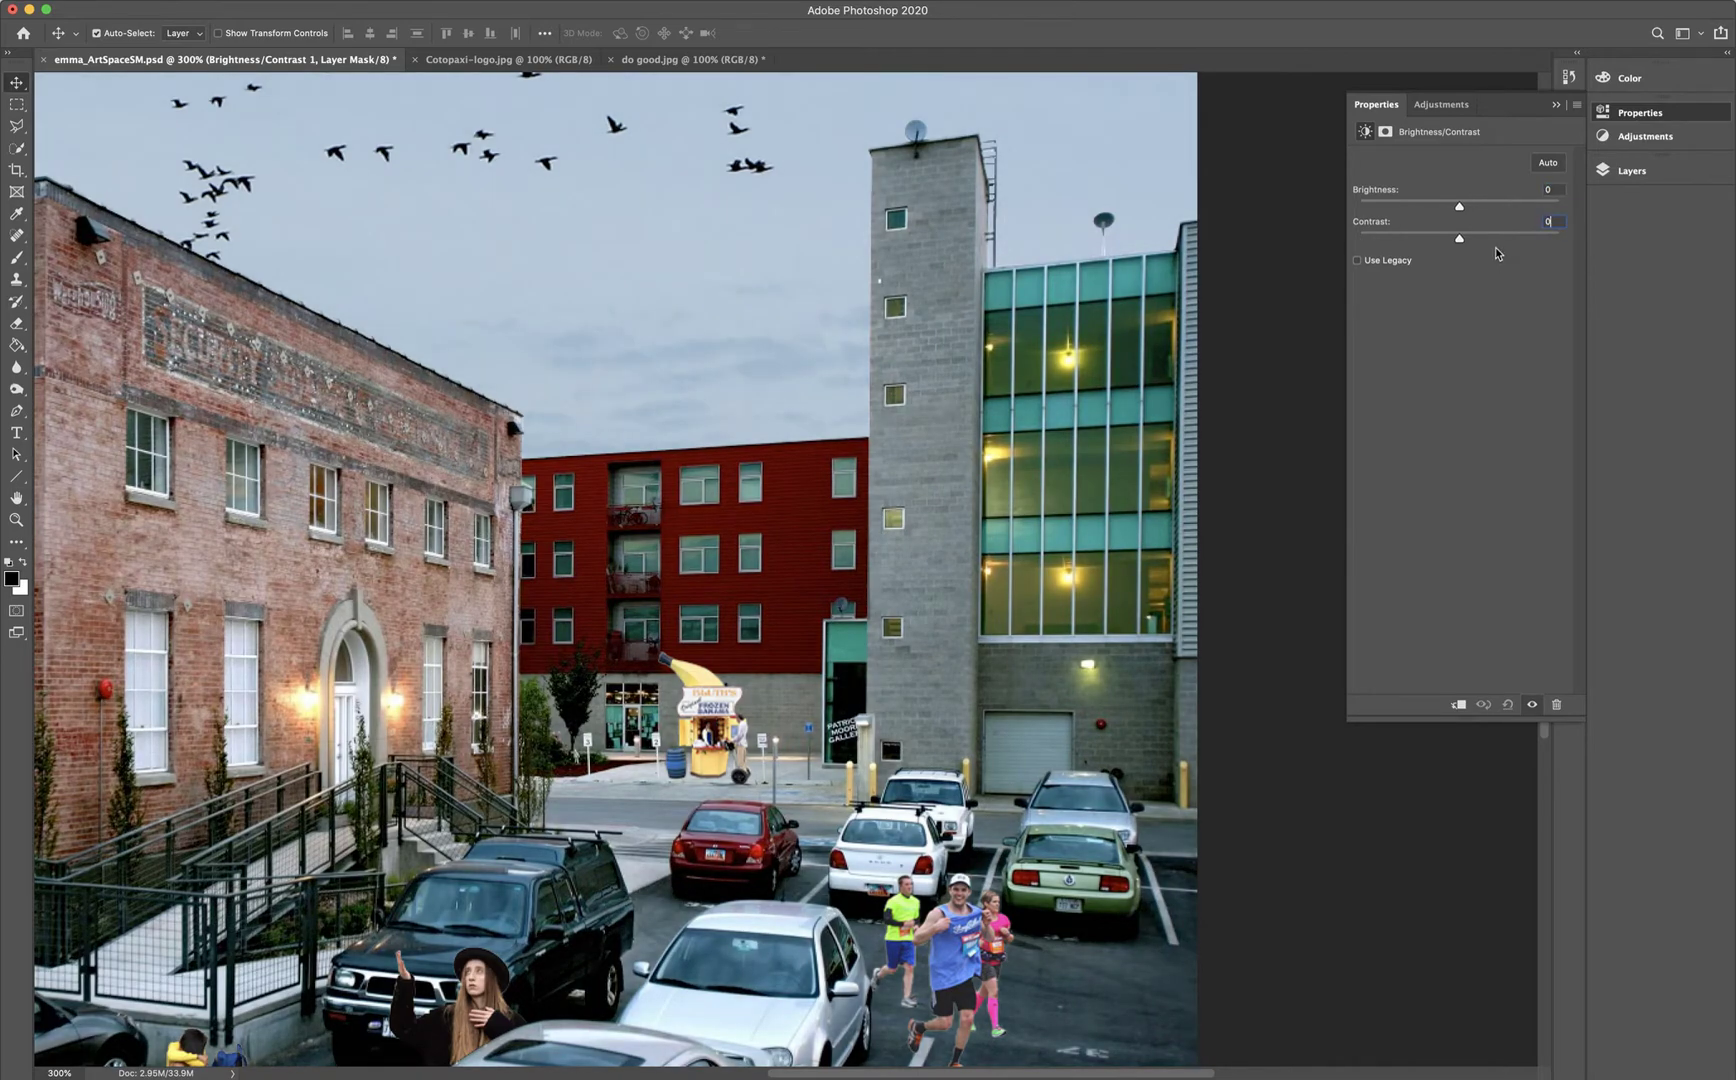
mouse_move(1462, 207)
left_mouse_down()
mouse_move(1497, 209)
mouse_move(1460, 210)
left_mouse_up()
- Hide and show the base and top layers in turn to check which part of the stand each one contains
left_click(1631, 172)
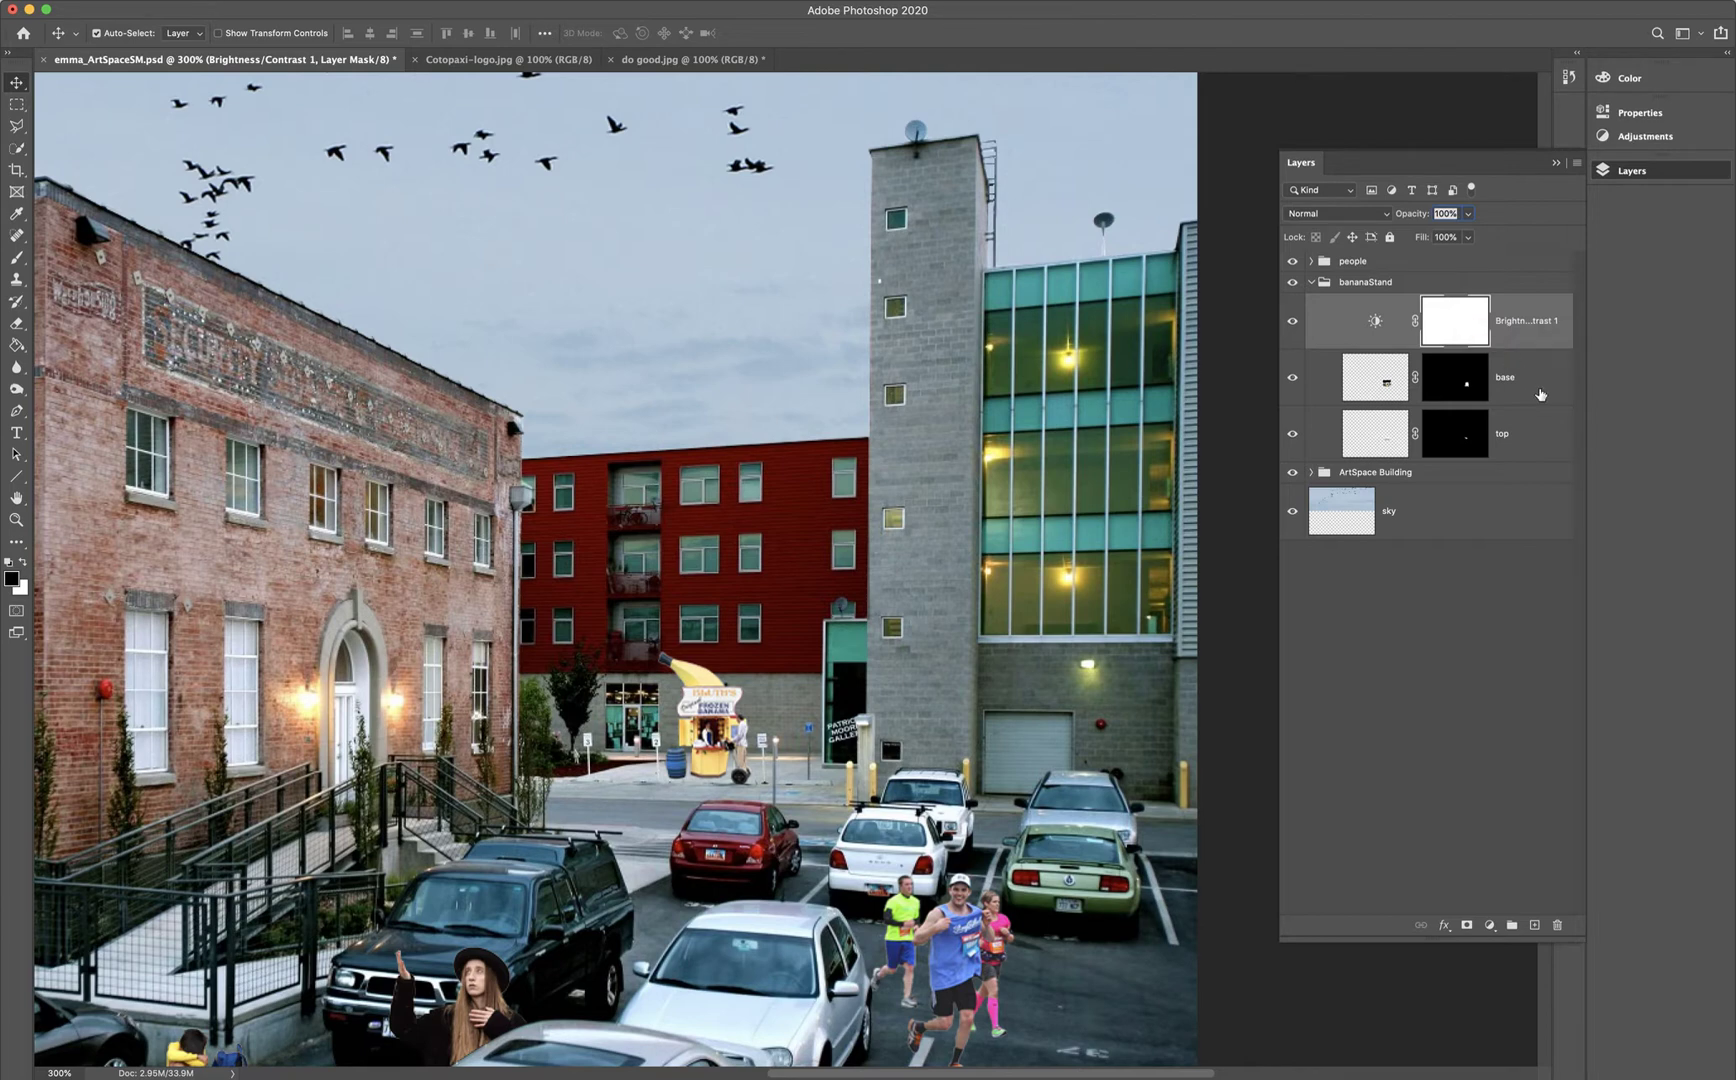
left_click(1448, 389)
left_click(1293, 379)
left_click(1293, 379)
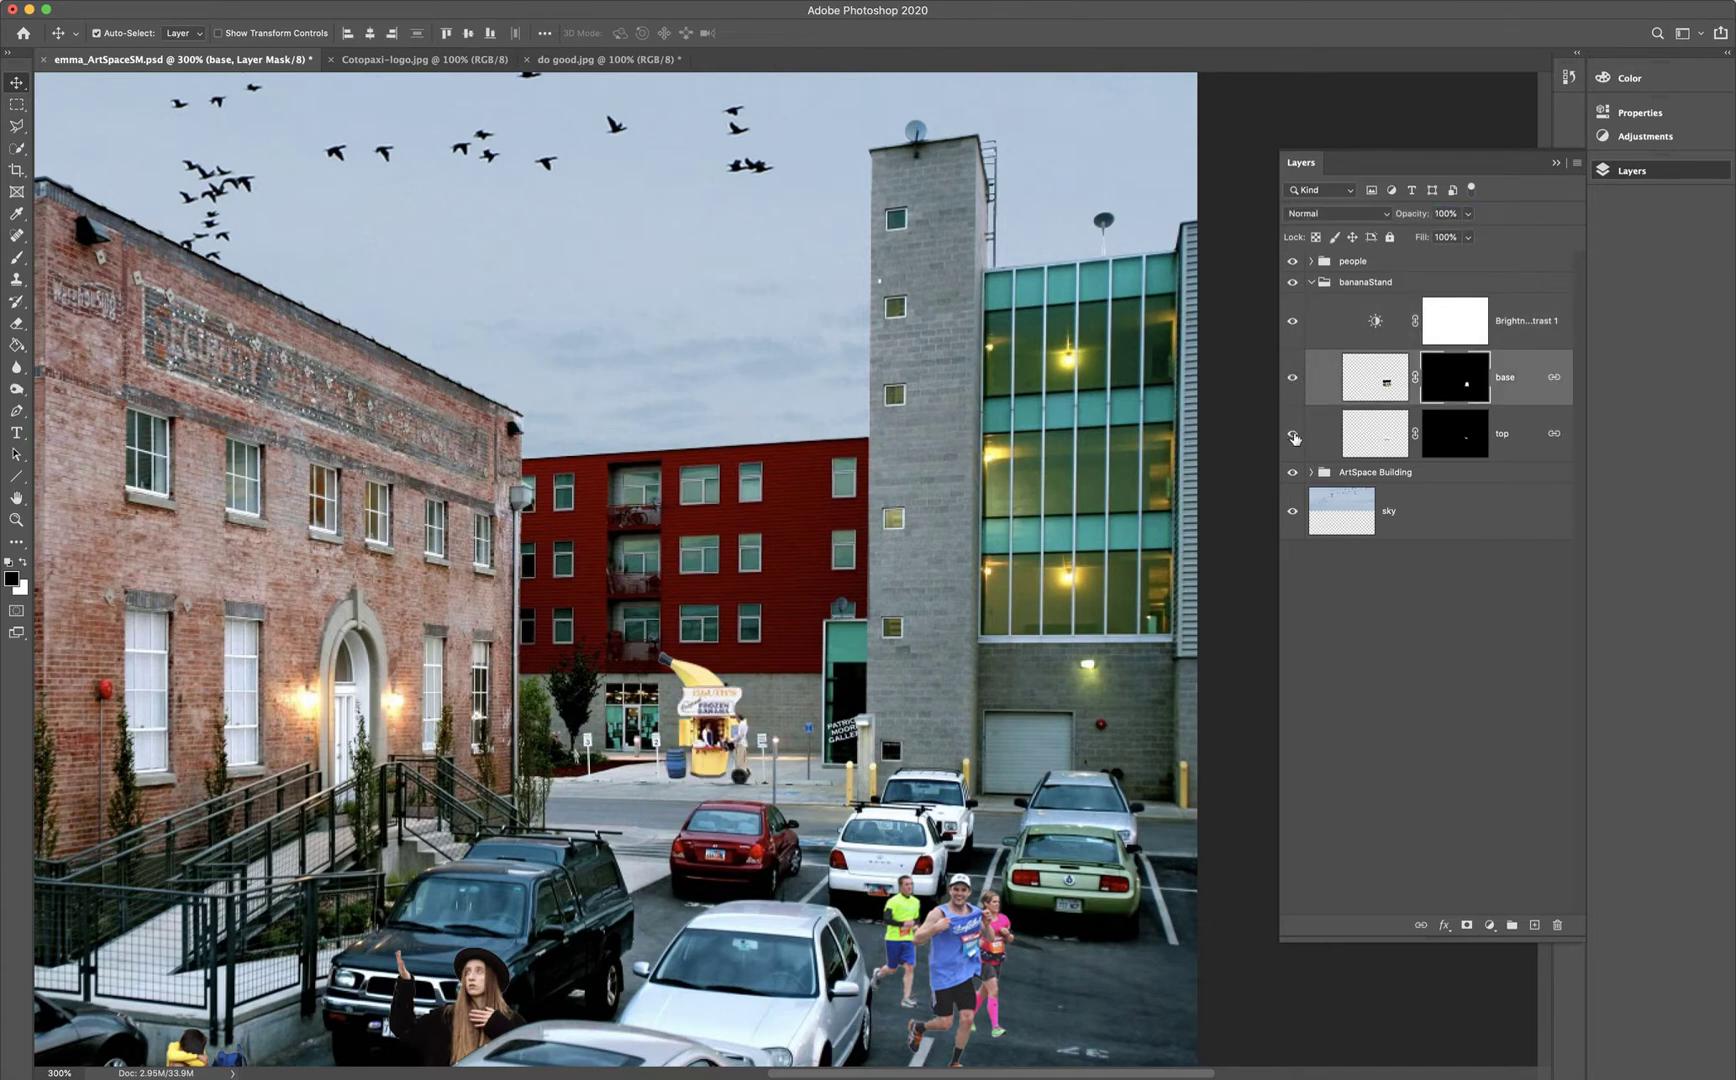
left_click(1293, 433)
left_click(1293, 434)
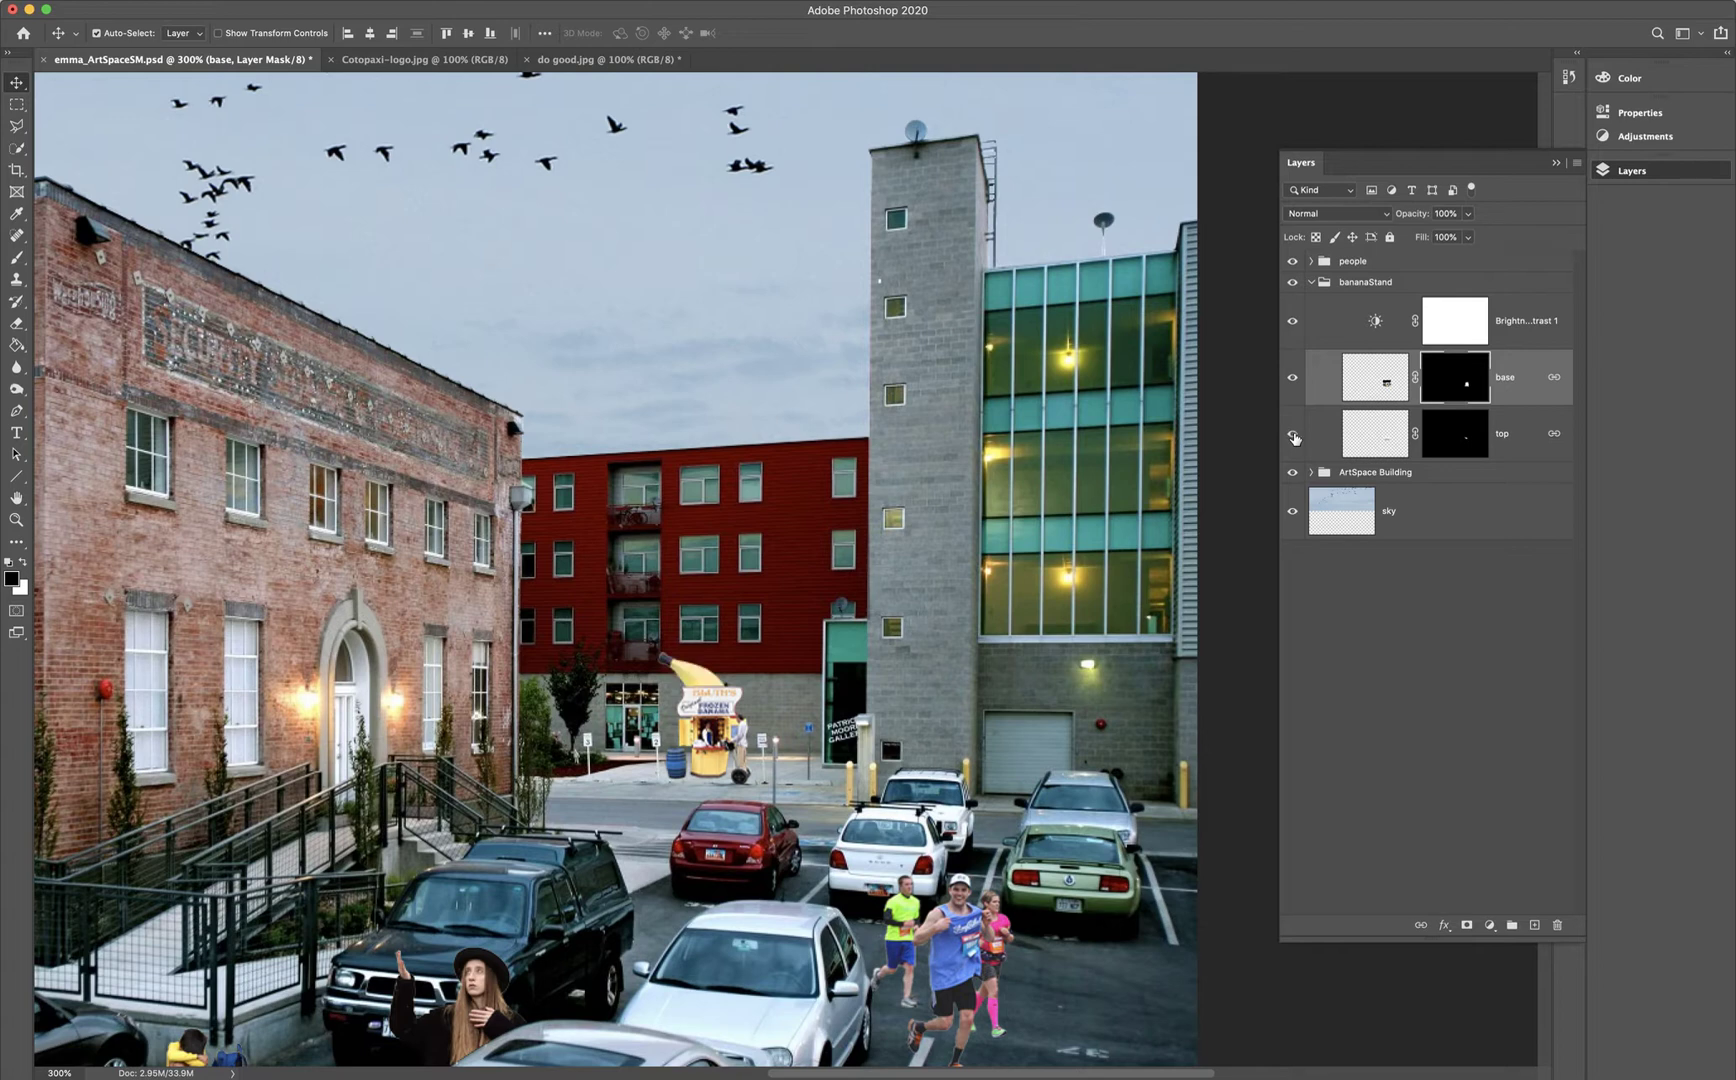
- Copy the base layer's mask onto the Brightness/Contrast adjustment layer, replacing the adjustment's blank white mask
left_click(1362, 378)
left_click(1454, 388)
left_click_drag(1443, 379, 1457, 325)
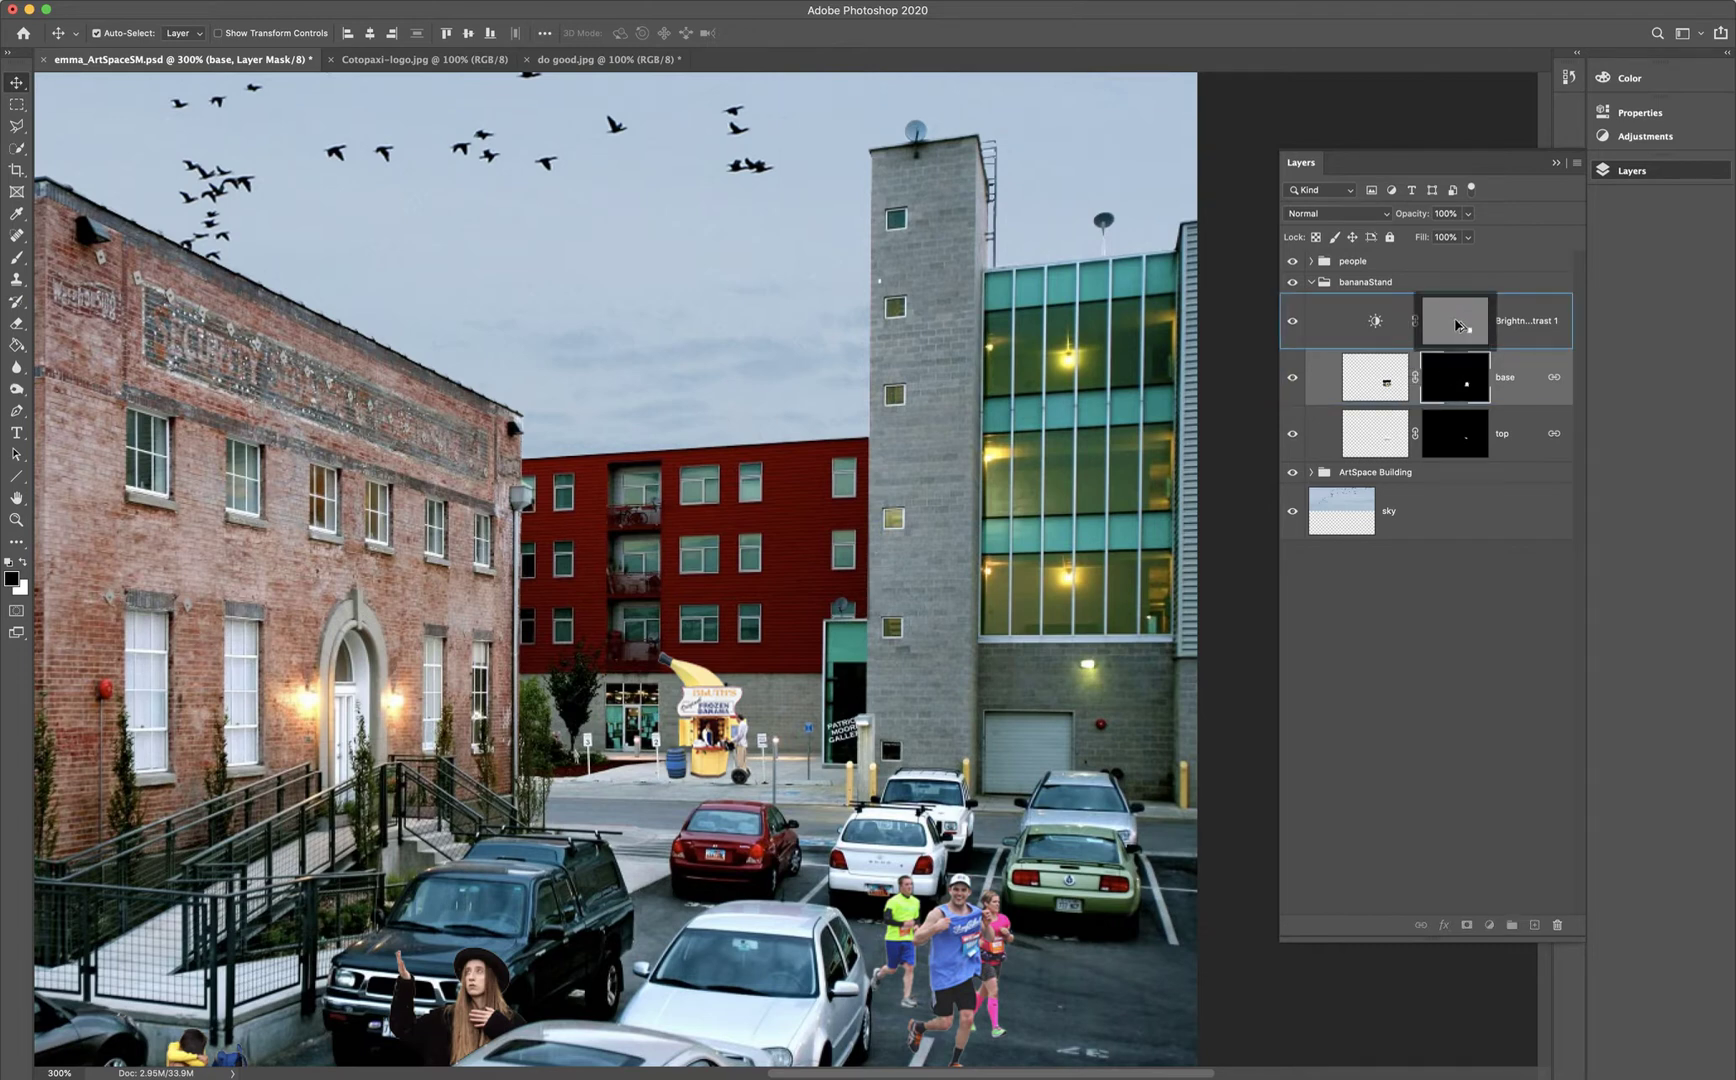
left_click_drag(1457, 325, 1457, 325)
left_click(1458, 324)
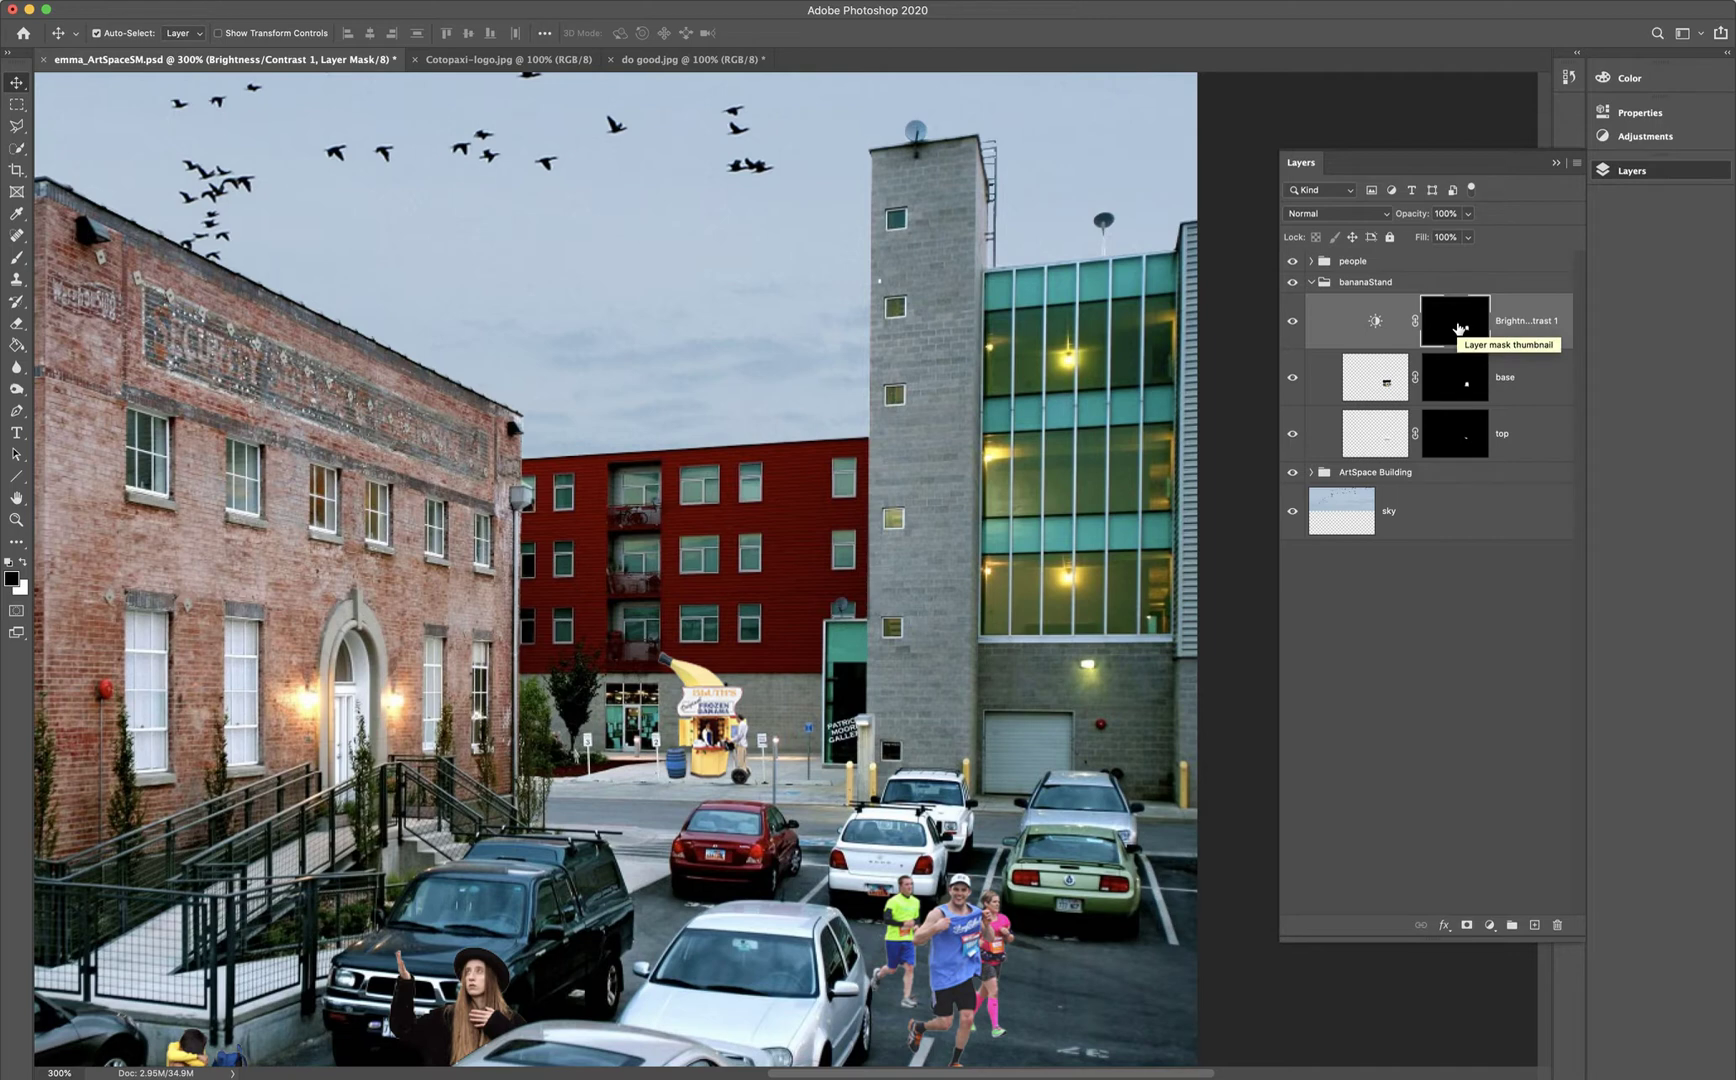
- Try brightening the masked stand base and darkening it to Brightness -40 in the Brightness/Contrast adjustment
left_click(1624, 113)
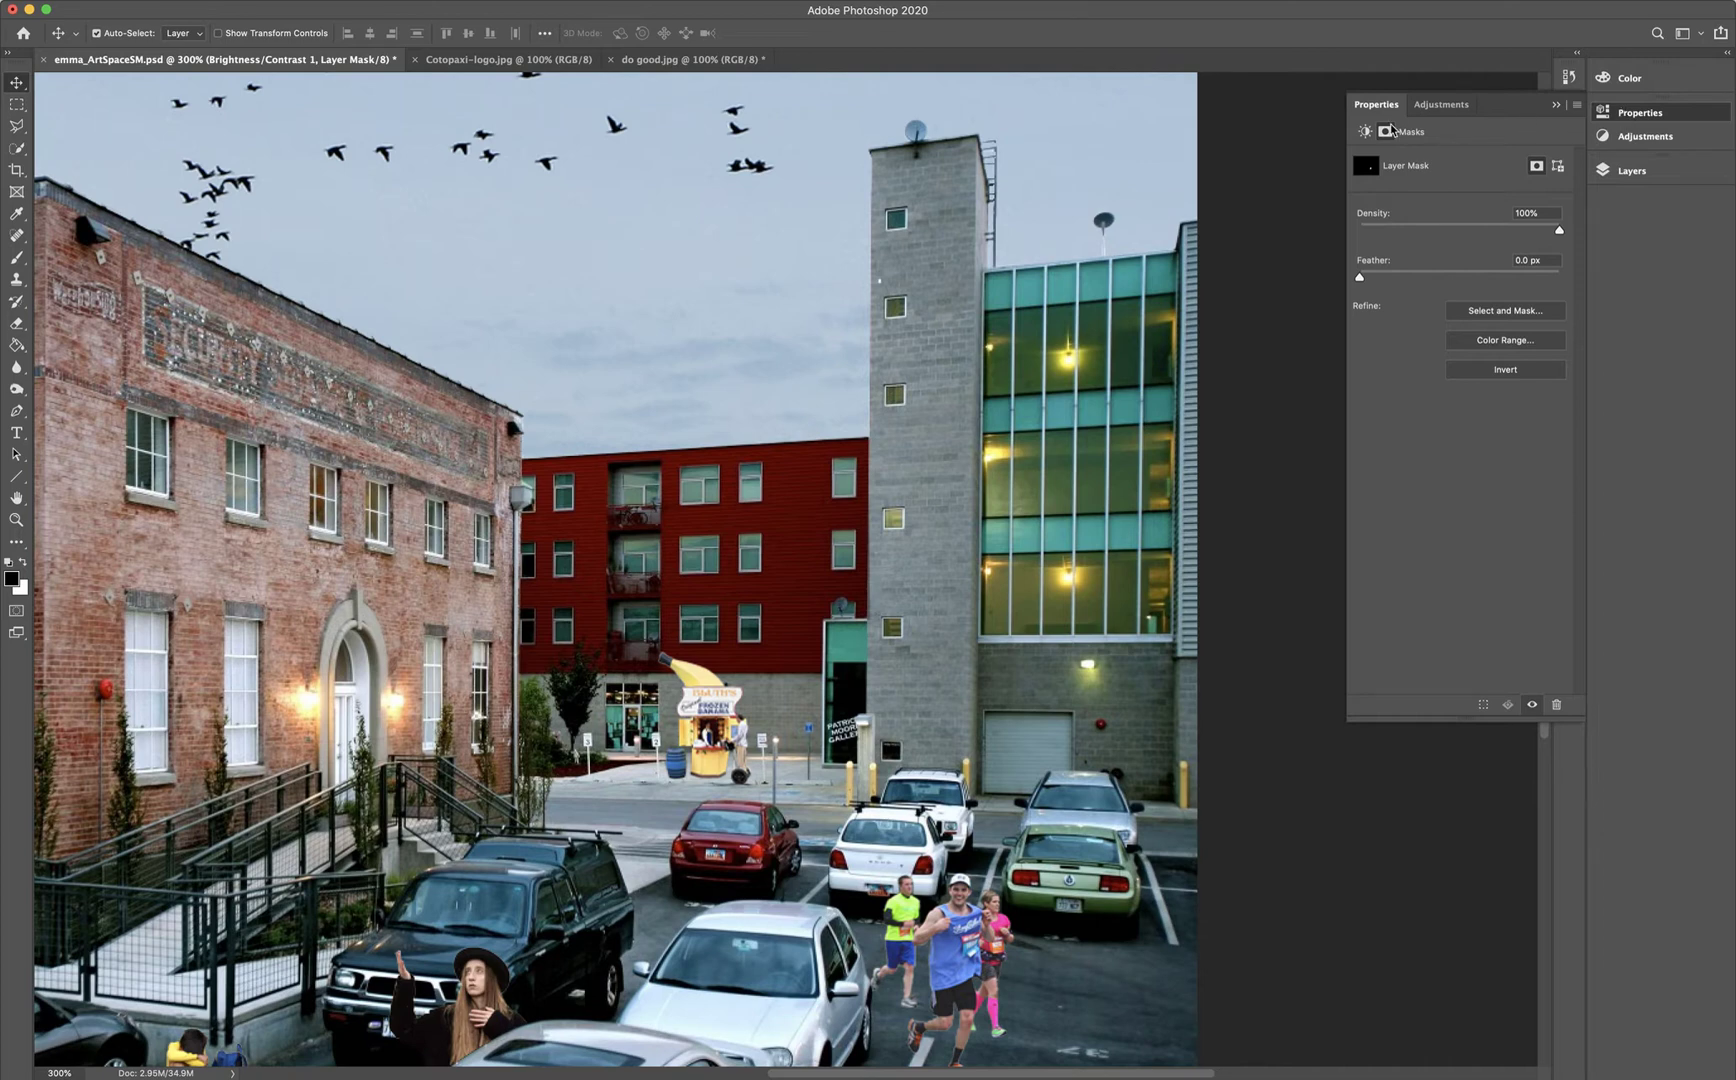
left_click(1366, 132)
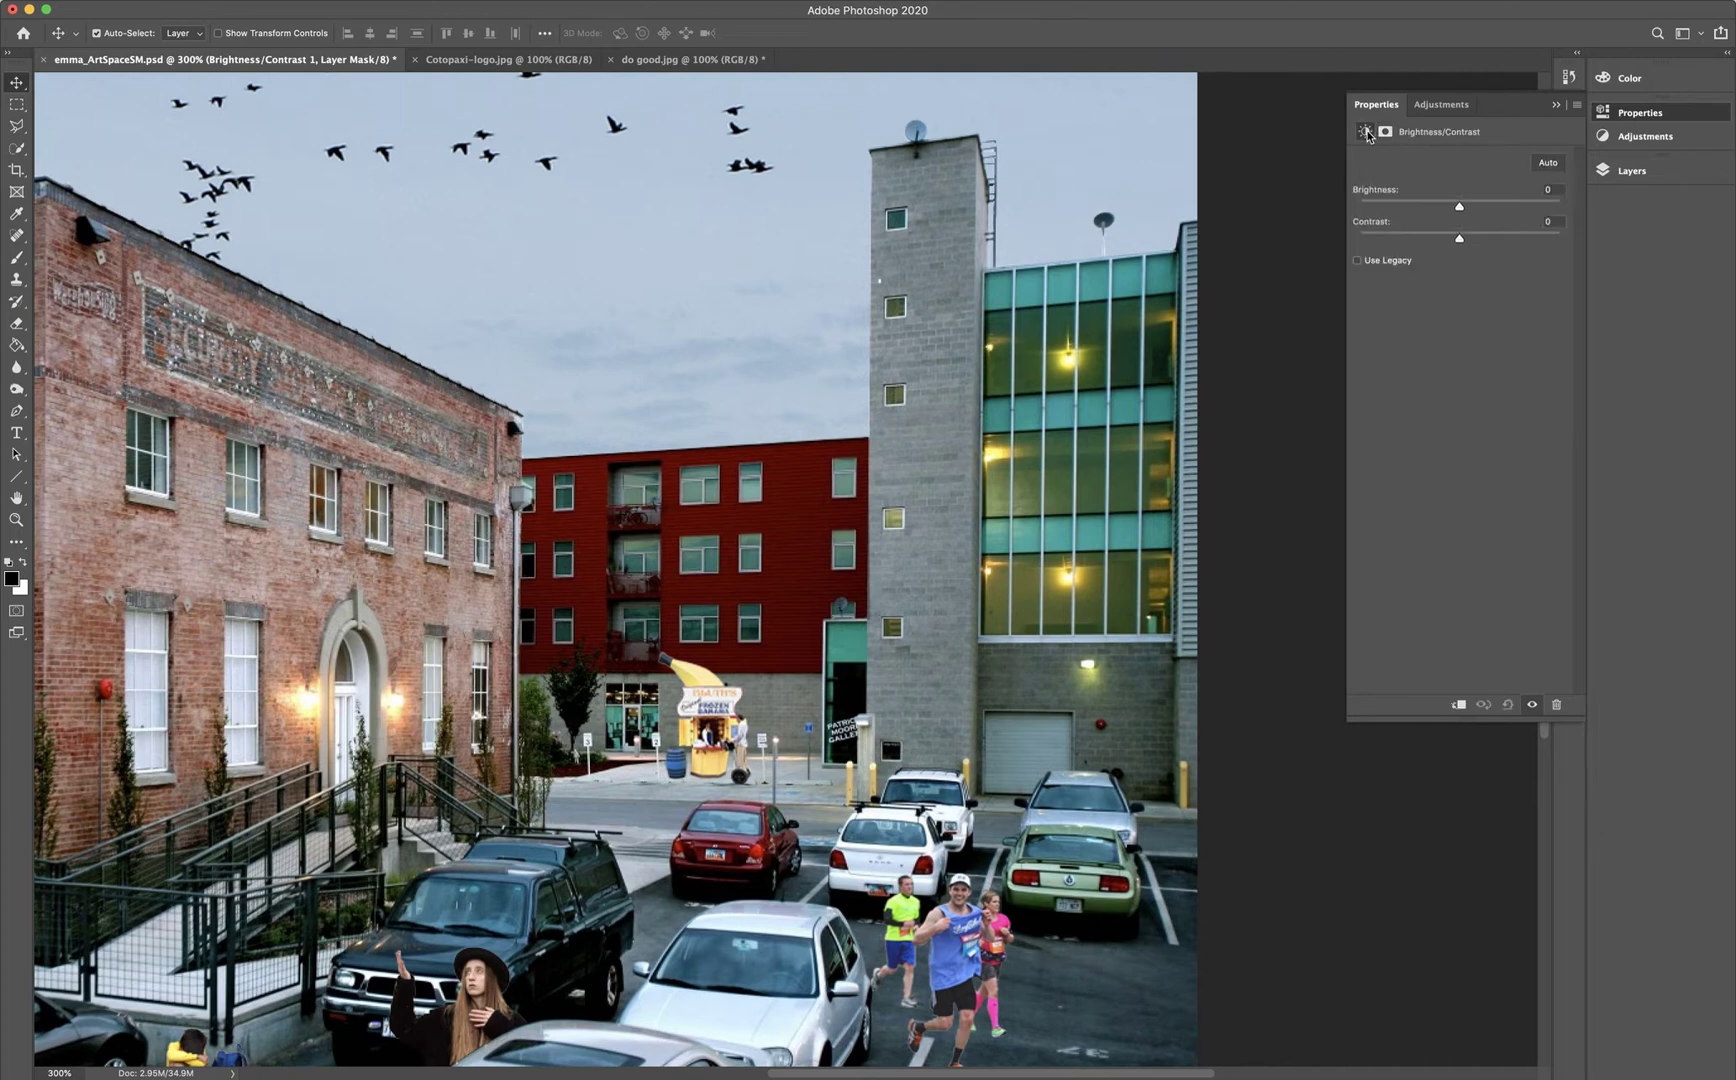
left_click_drag(1460, 206, 1539, 210)
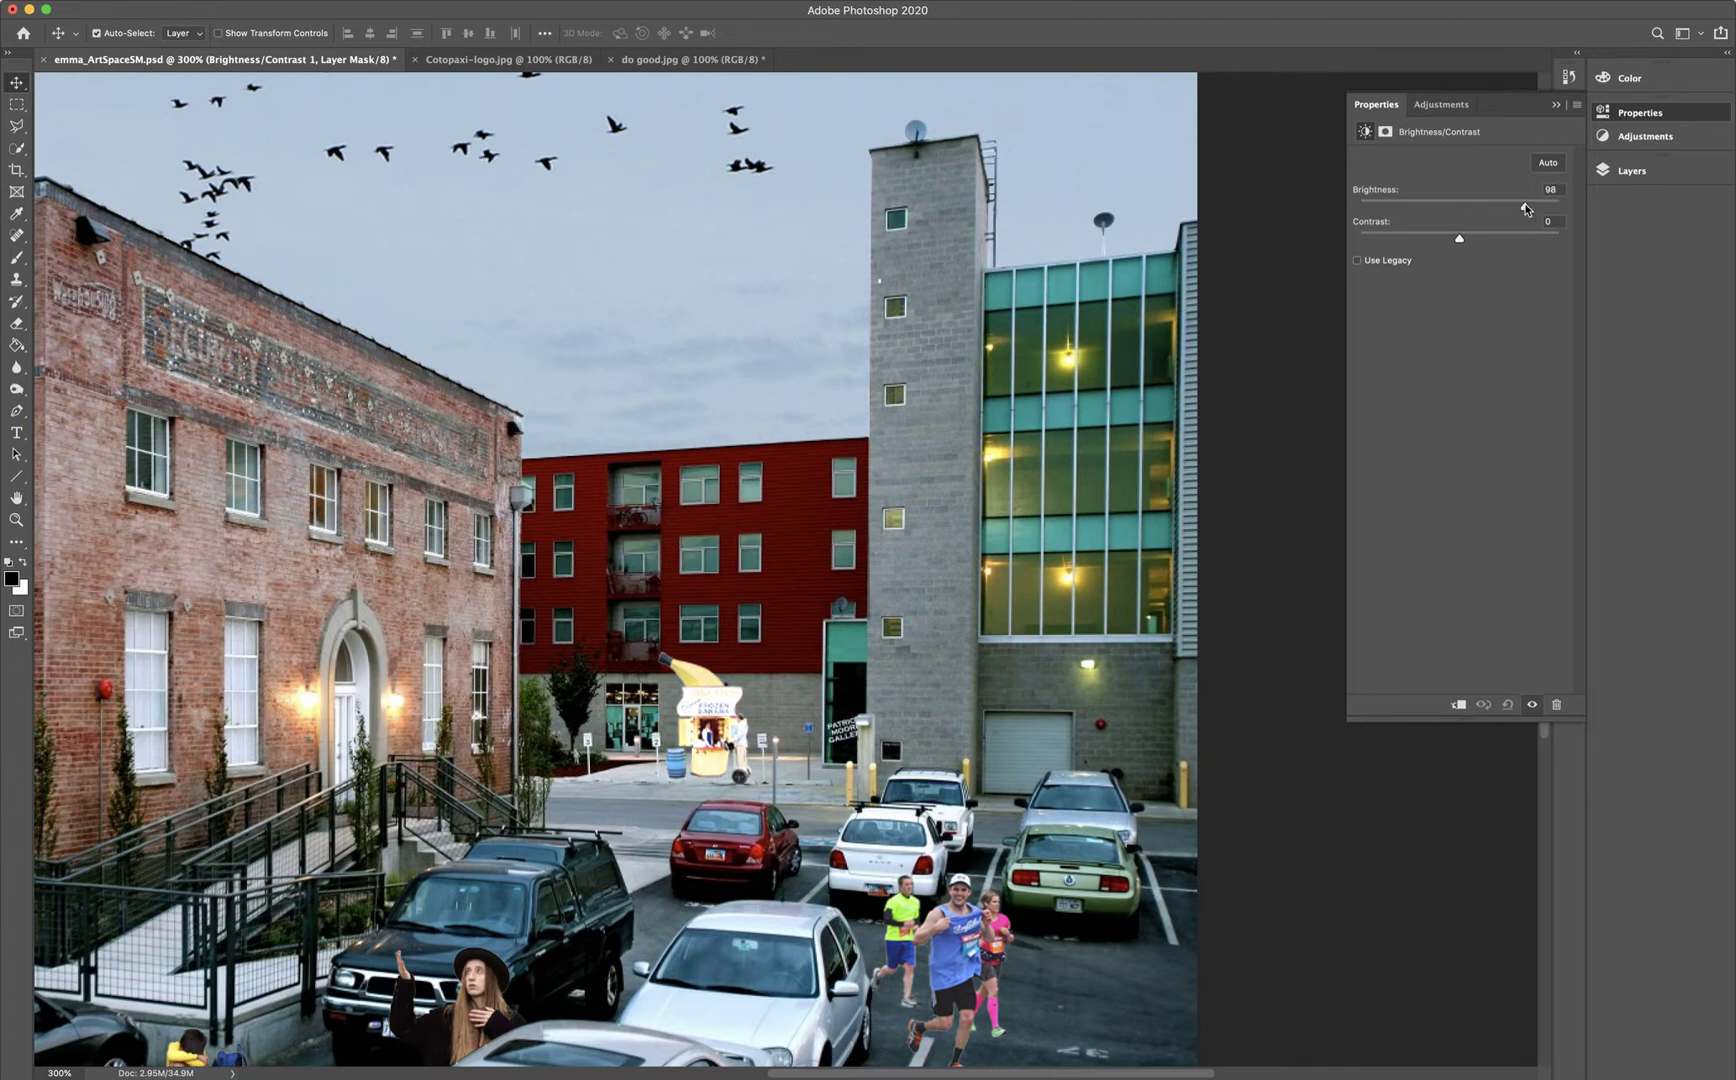
left_click_drag(1534, 208, 1432, 212)
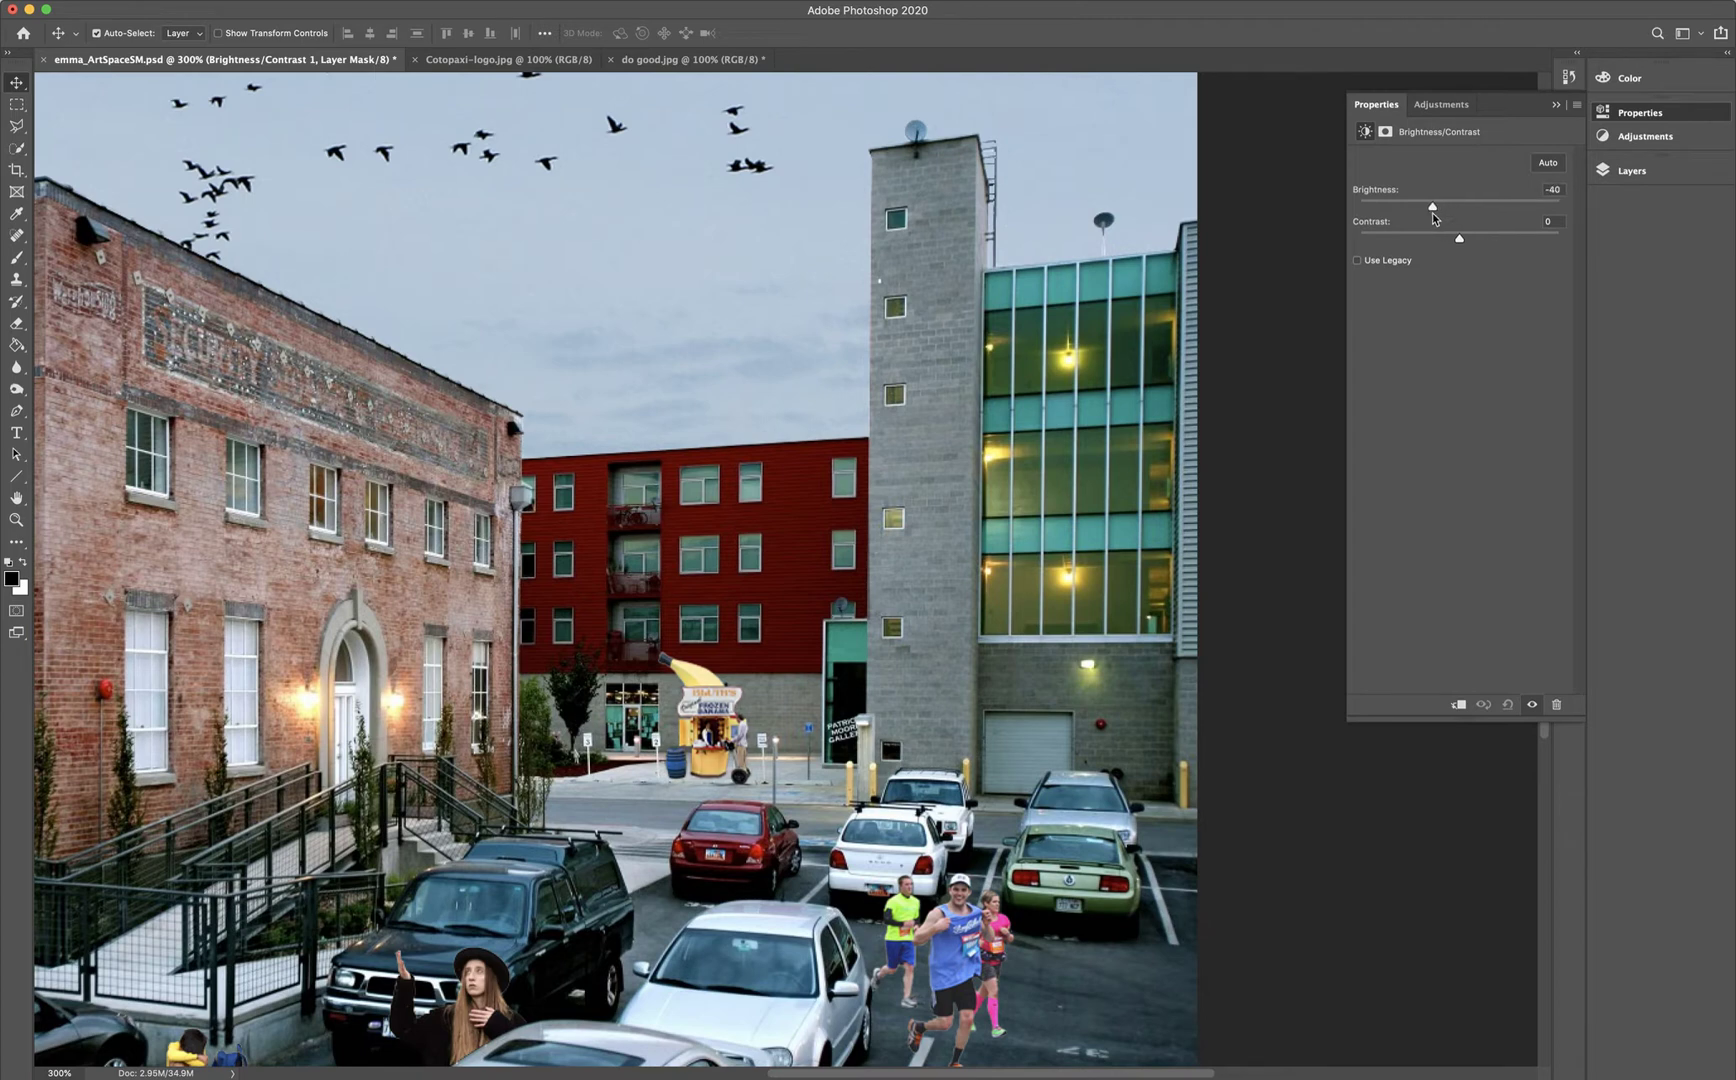
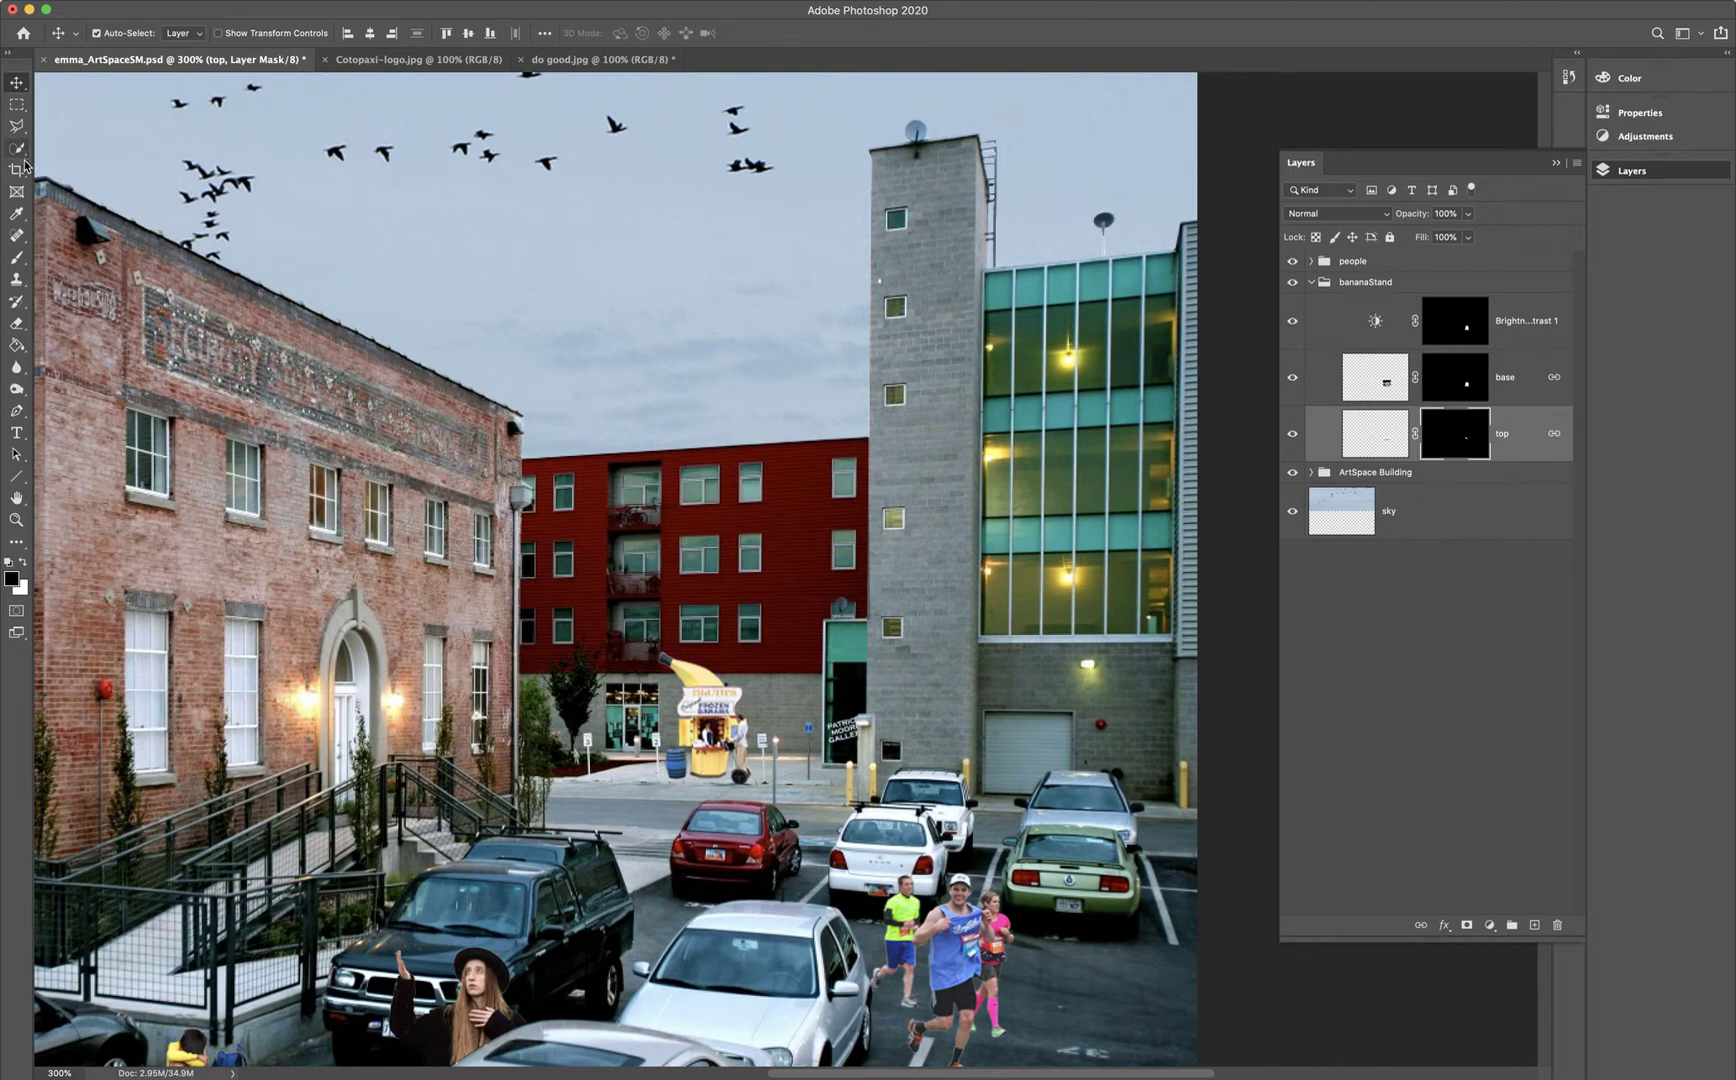
- Select the banana on top of the stand with the Object Selection tool
right_click(22, 152)
left_click(105, 150)
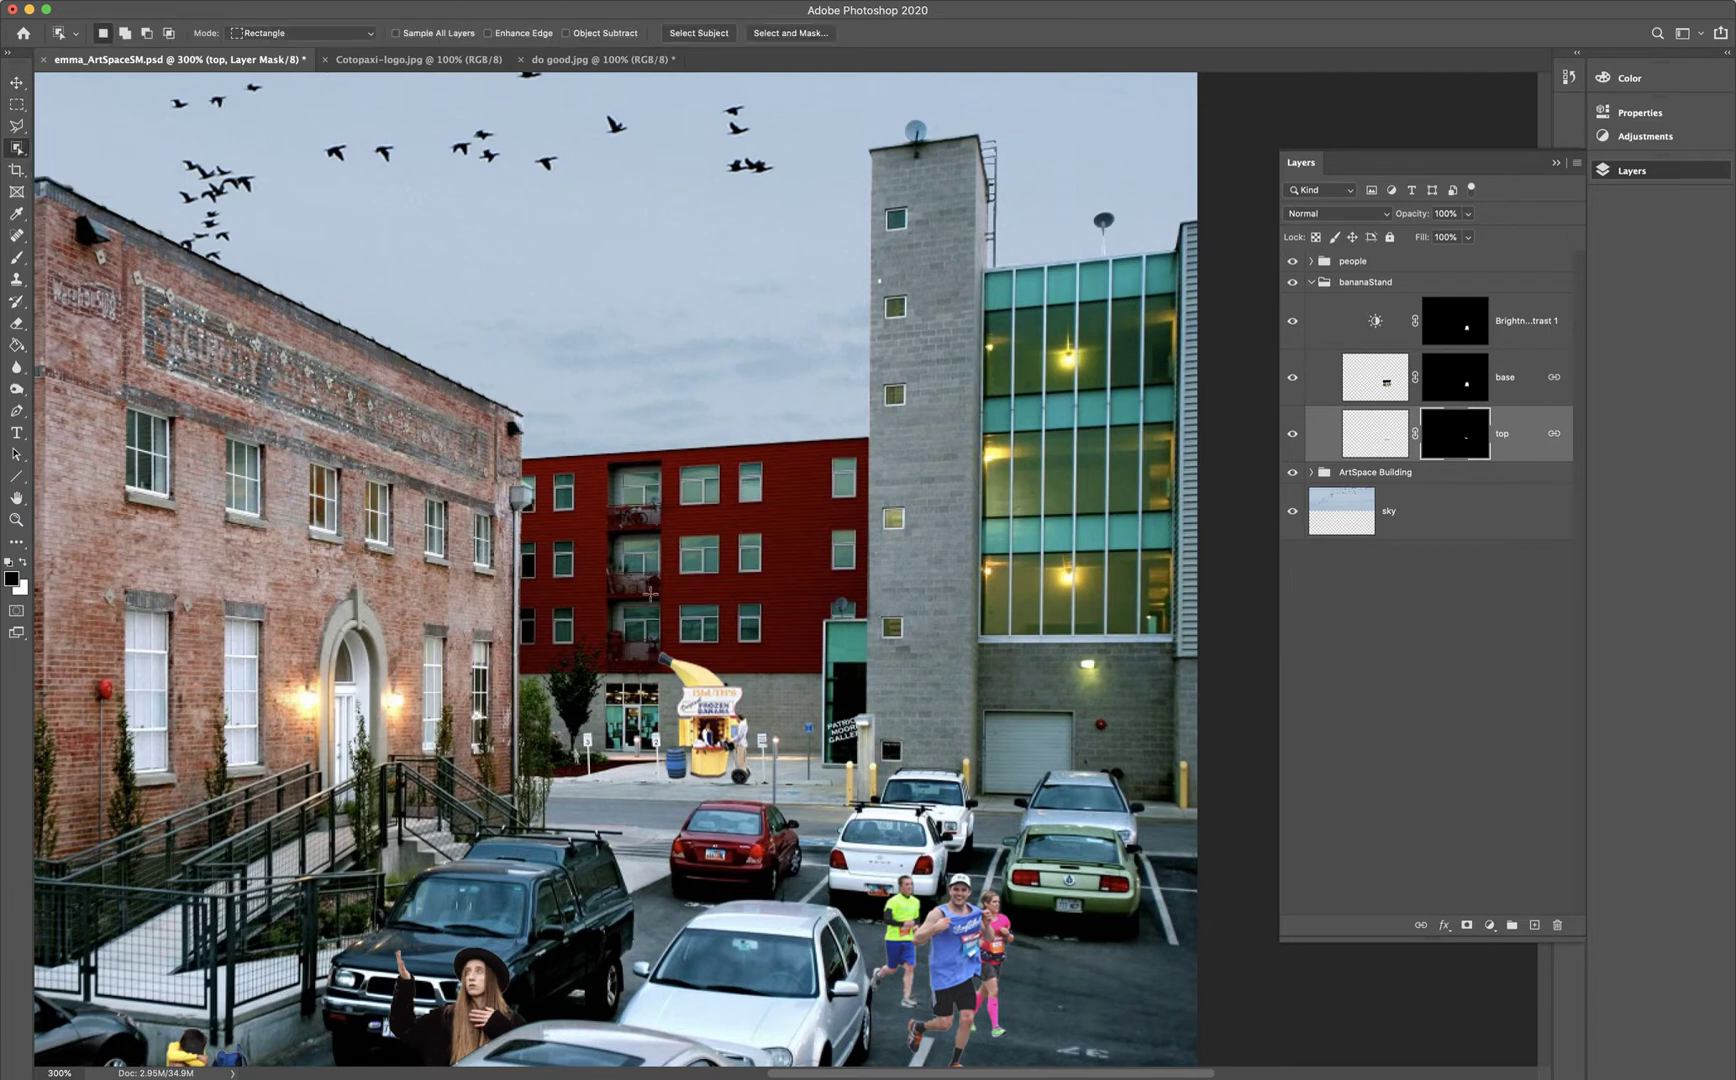
left_click_drag(650, 633, 746, 692)
key("shift")
- Paint the selected banana area white on the Brightness/Contrast layer's mask and clear the selection
left_click(1448, 324)
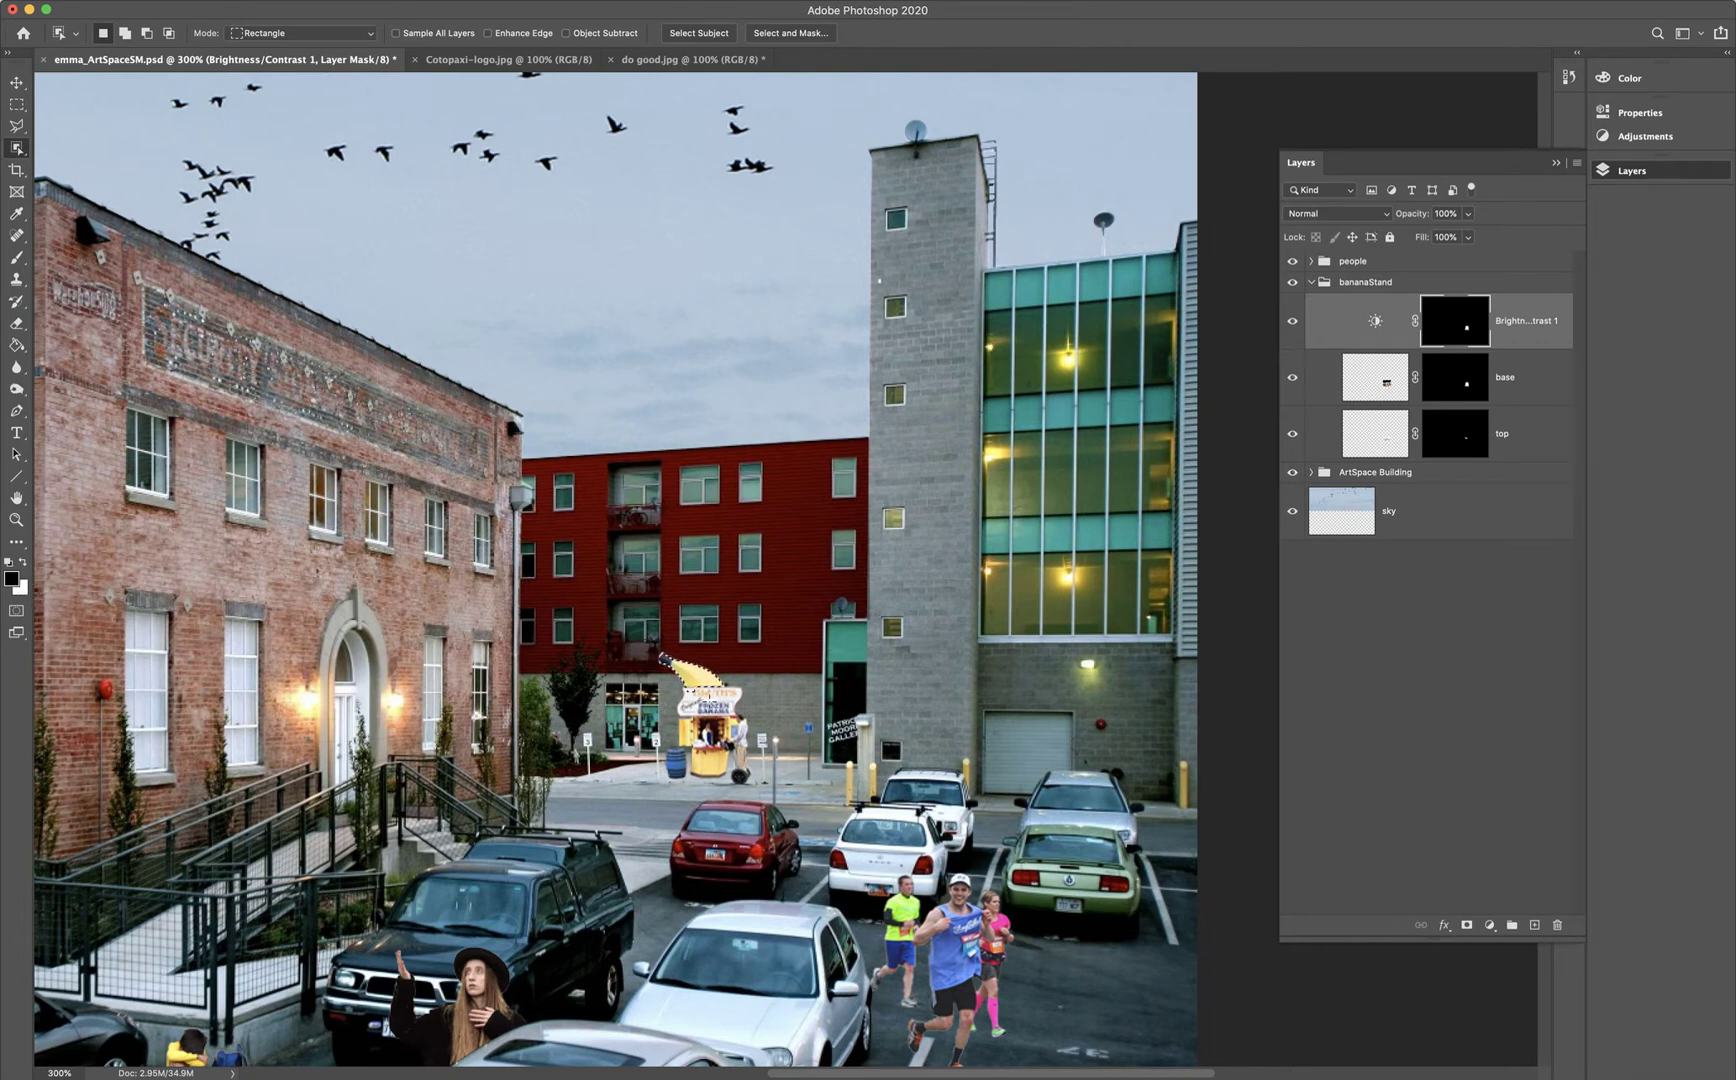
key("x")
key("b")
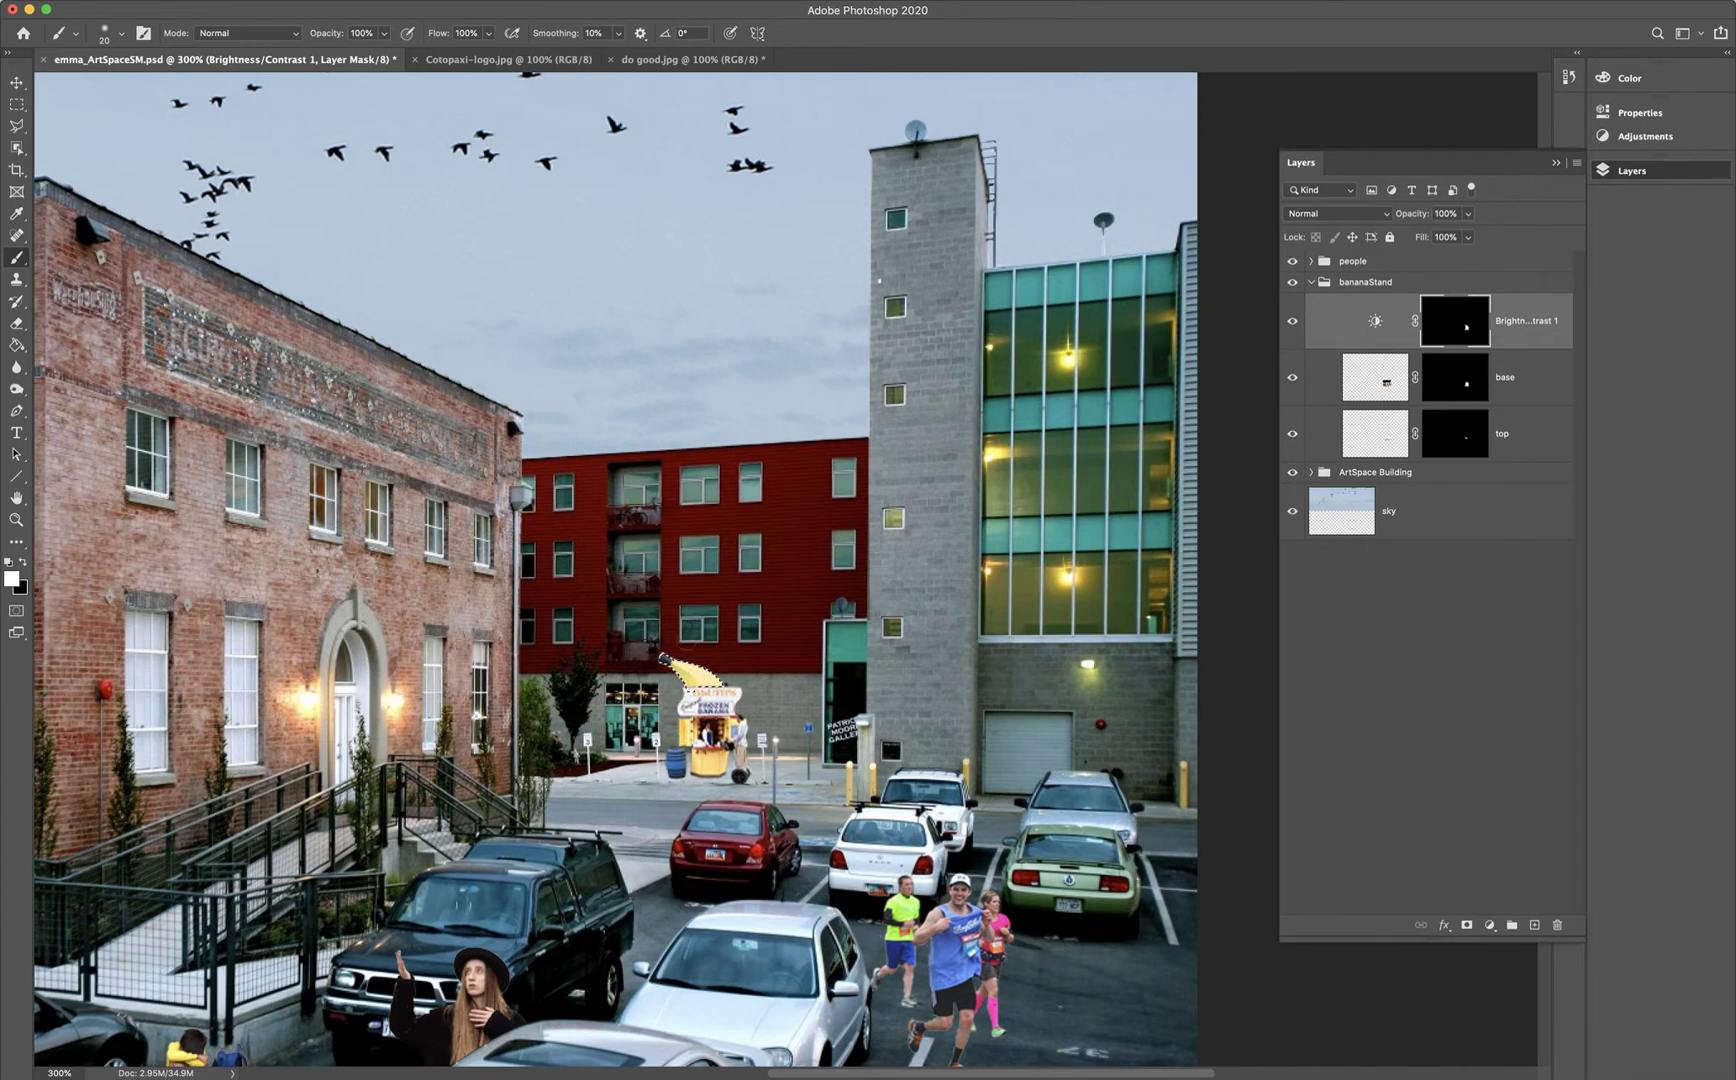
key("super+d")
- Darken and soften the banana stand by setting its Brightness/Contrast adjustment to Brightness -37 and Contrast -27
left_click(1617, 116)
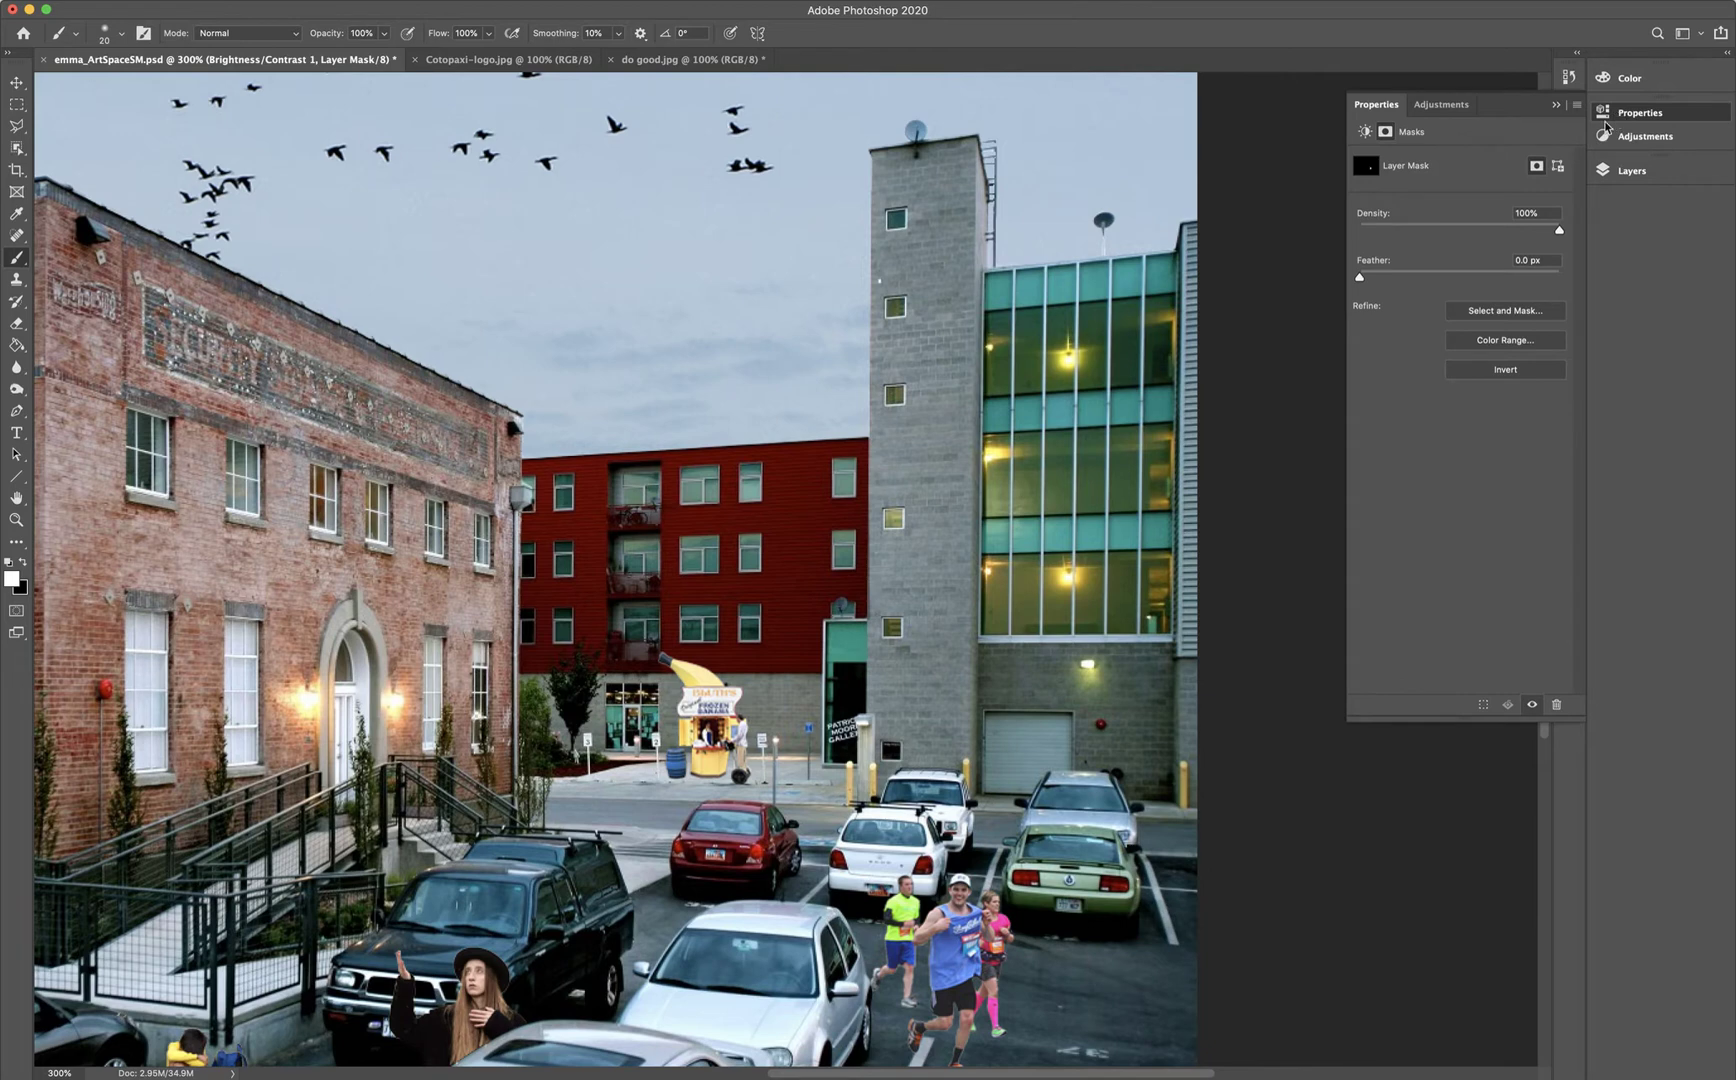
left_click(1365, 132)
left_click_drag(1462, 210, 1306, 248)
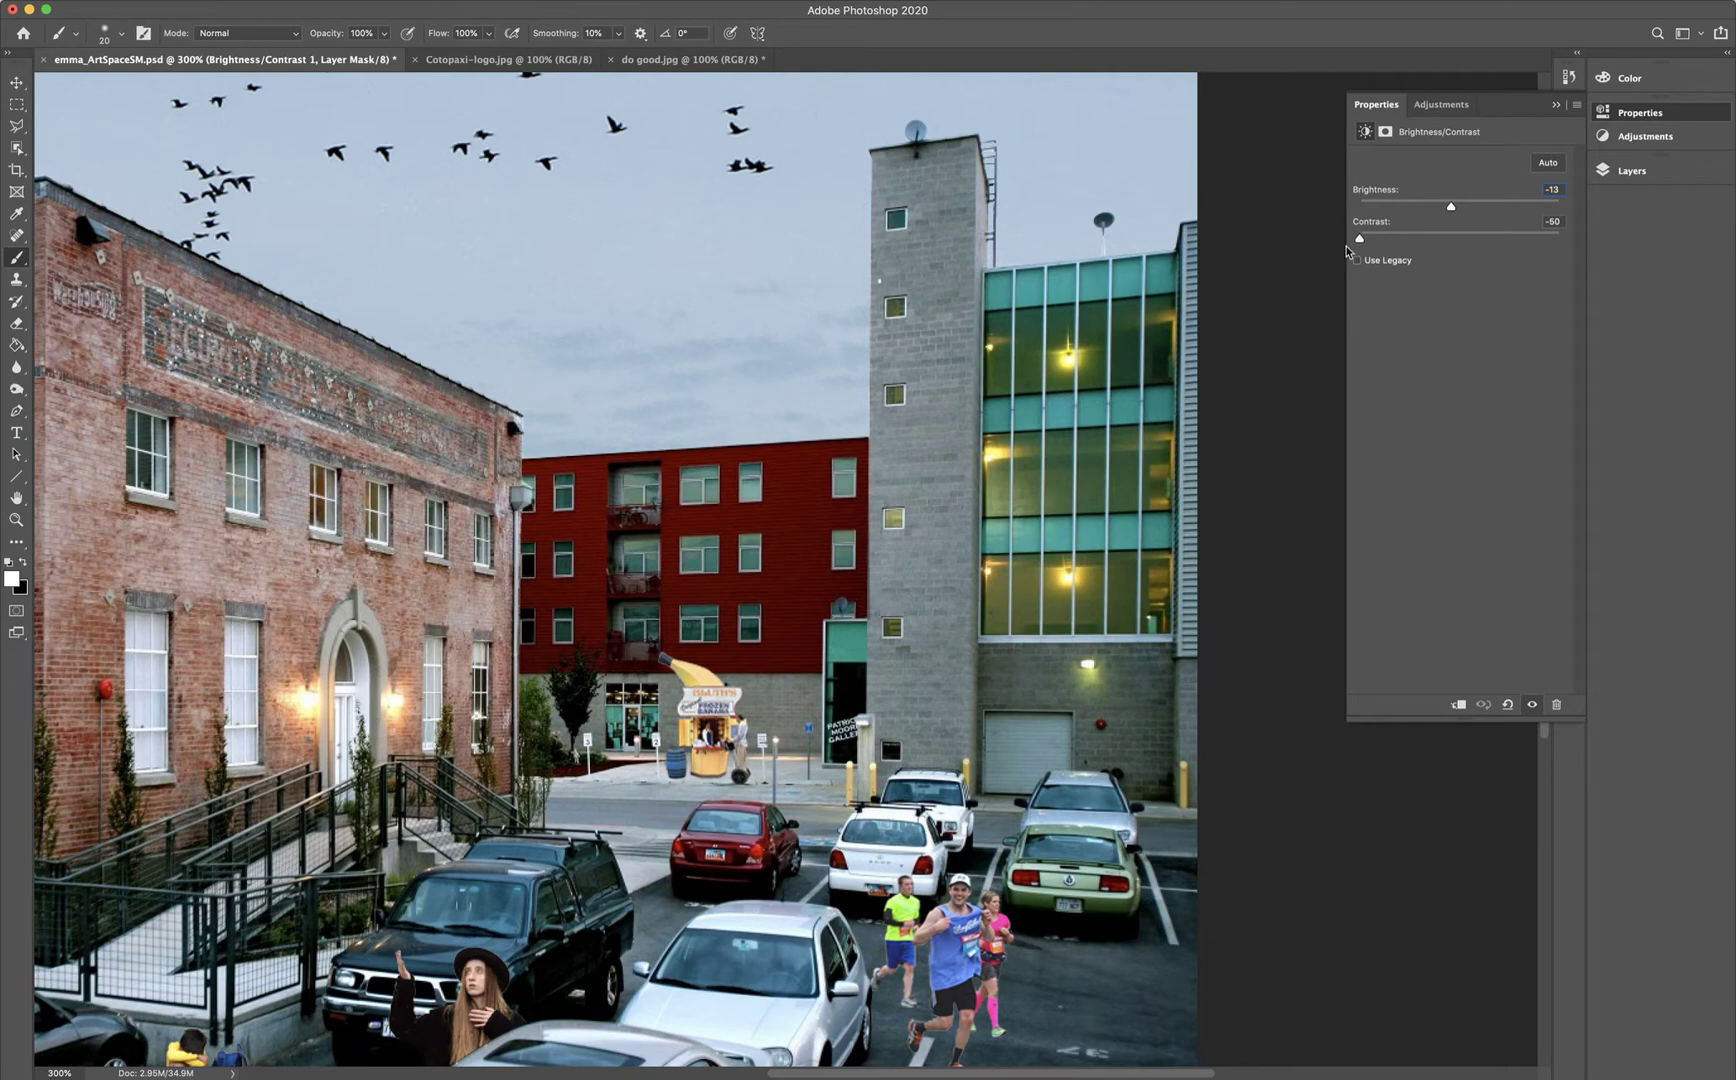
mouse_move(1434, 245)
left_mouse_down()
mouse_move(1598, 243)
mouse_move(1441, 252)
left_mouse_up()
left_click_drag(1452, 206, 1407, 243)
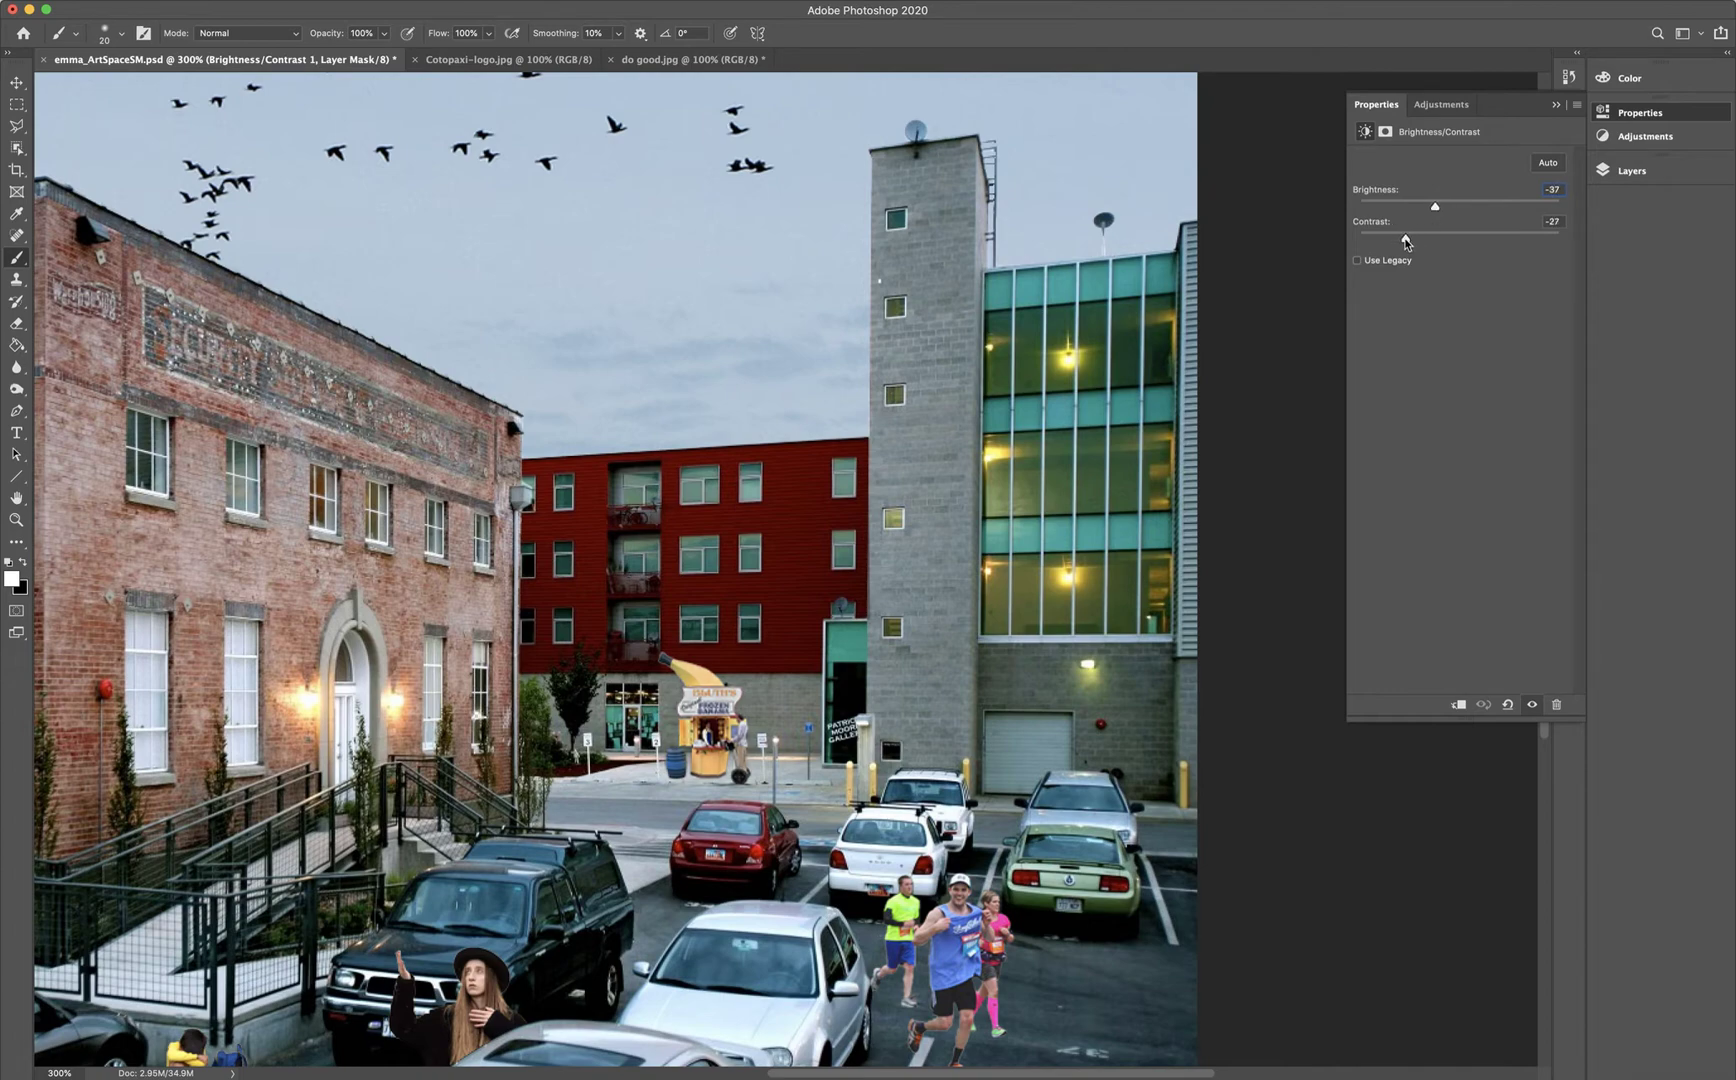
key("super+minus")
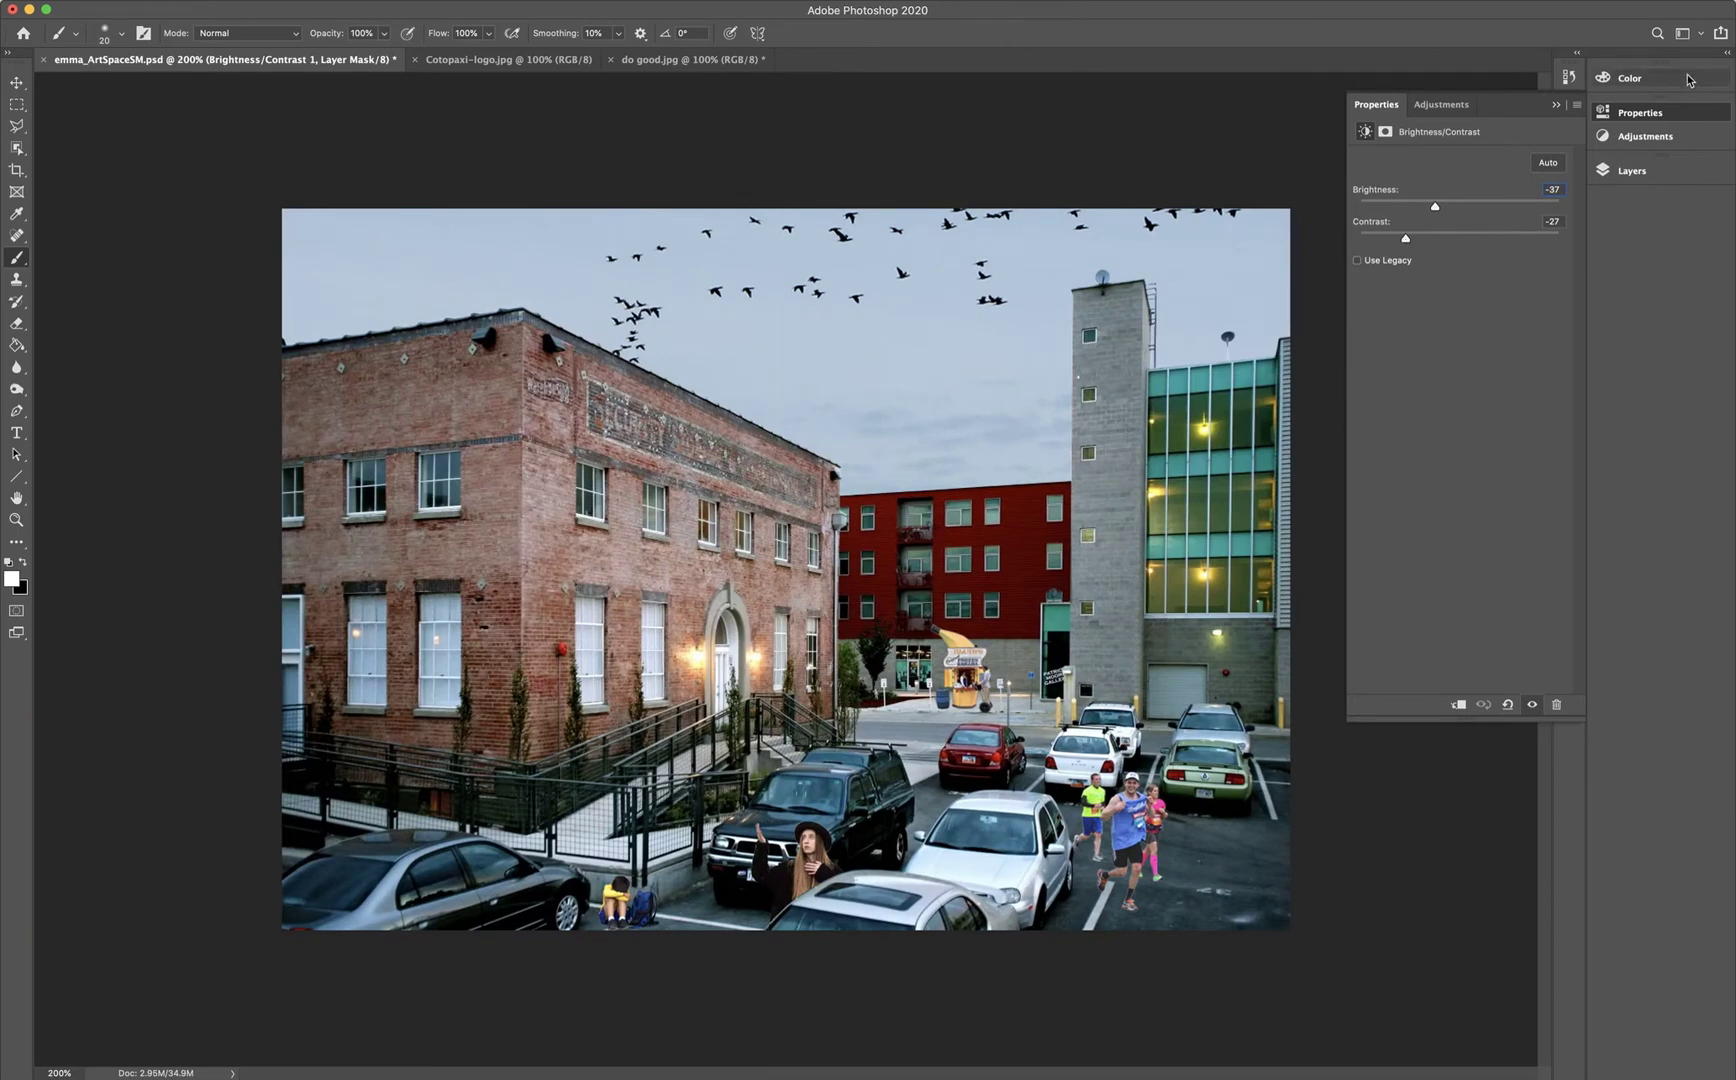
key("super+plus")
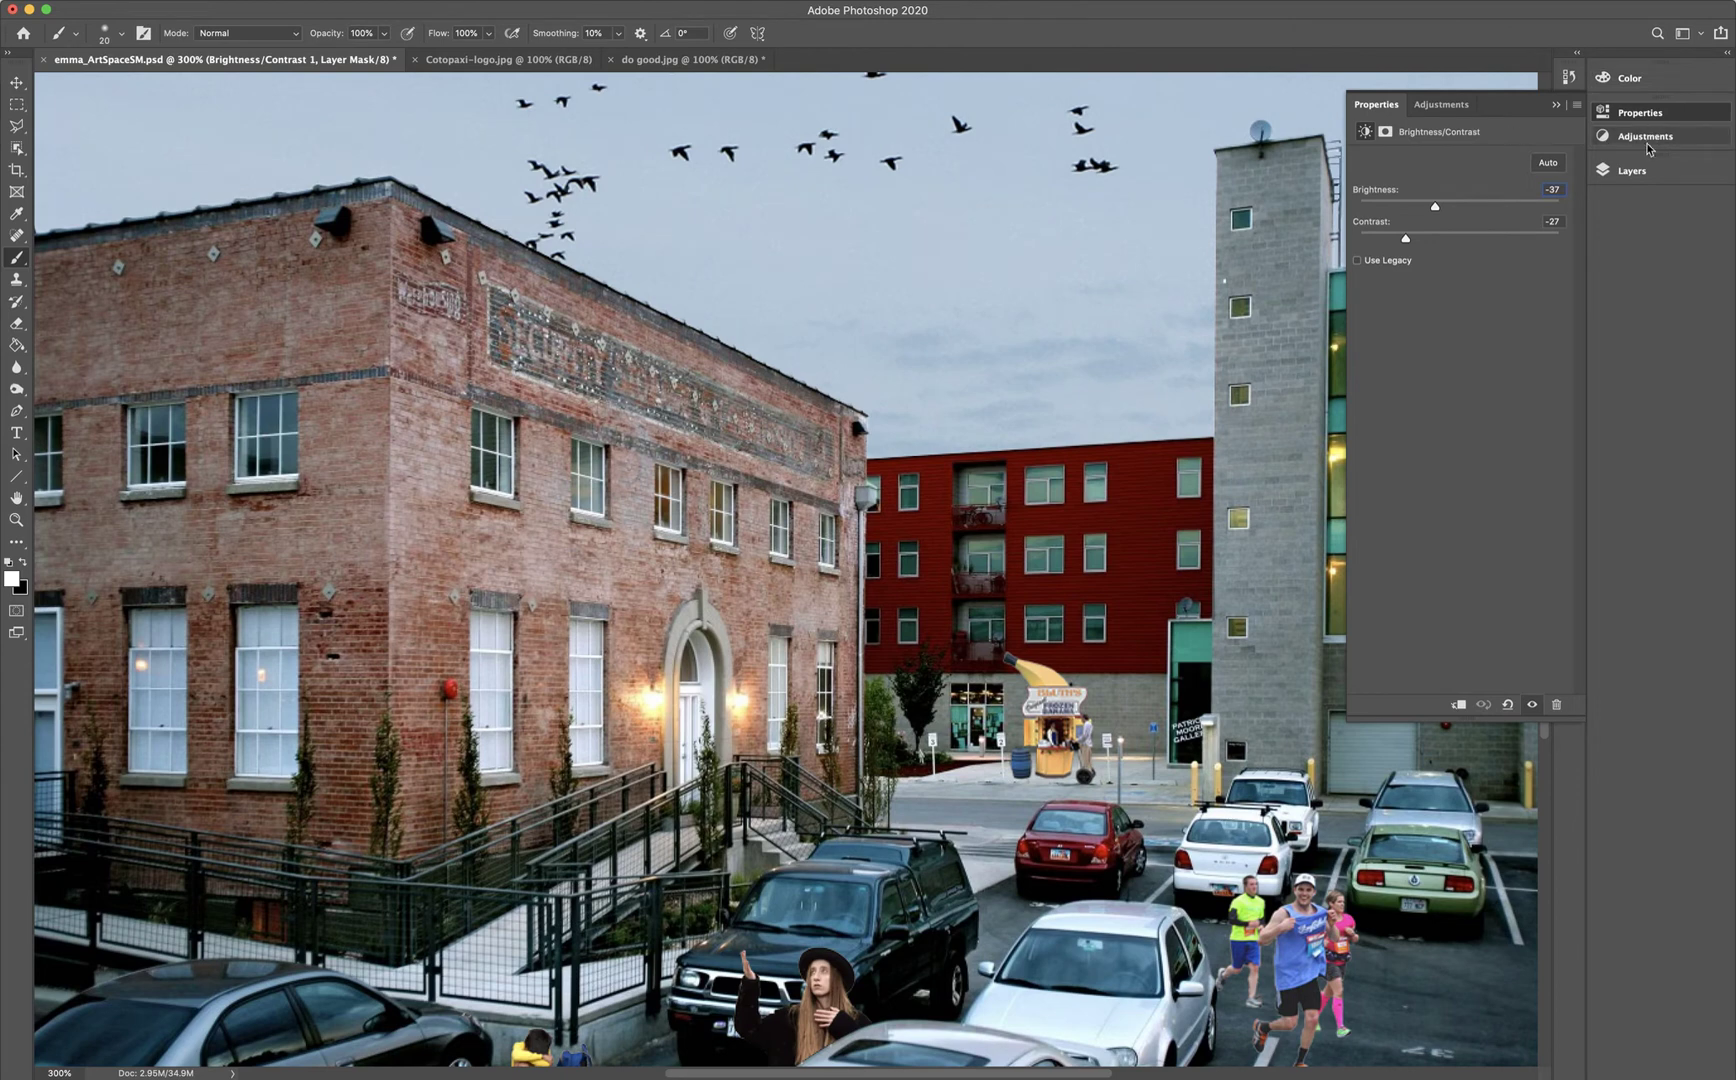
left_click(1641, 176)
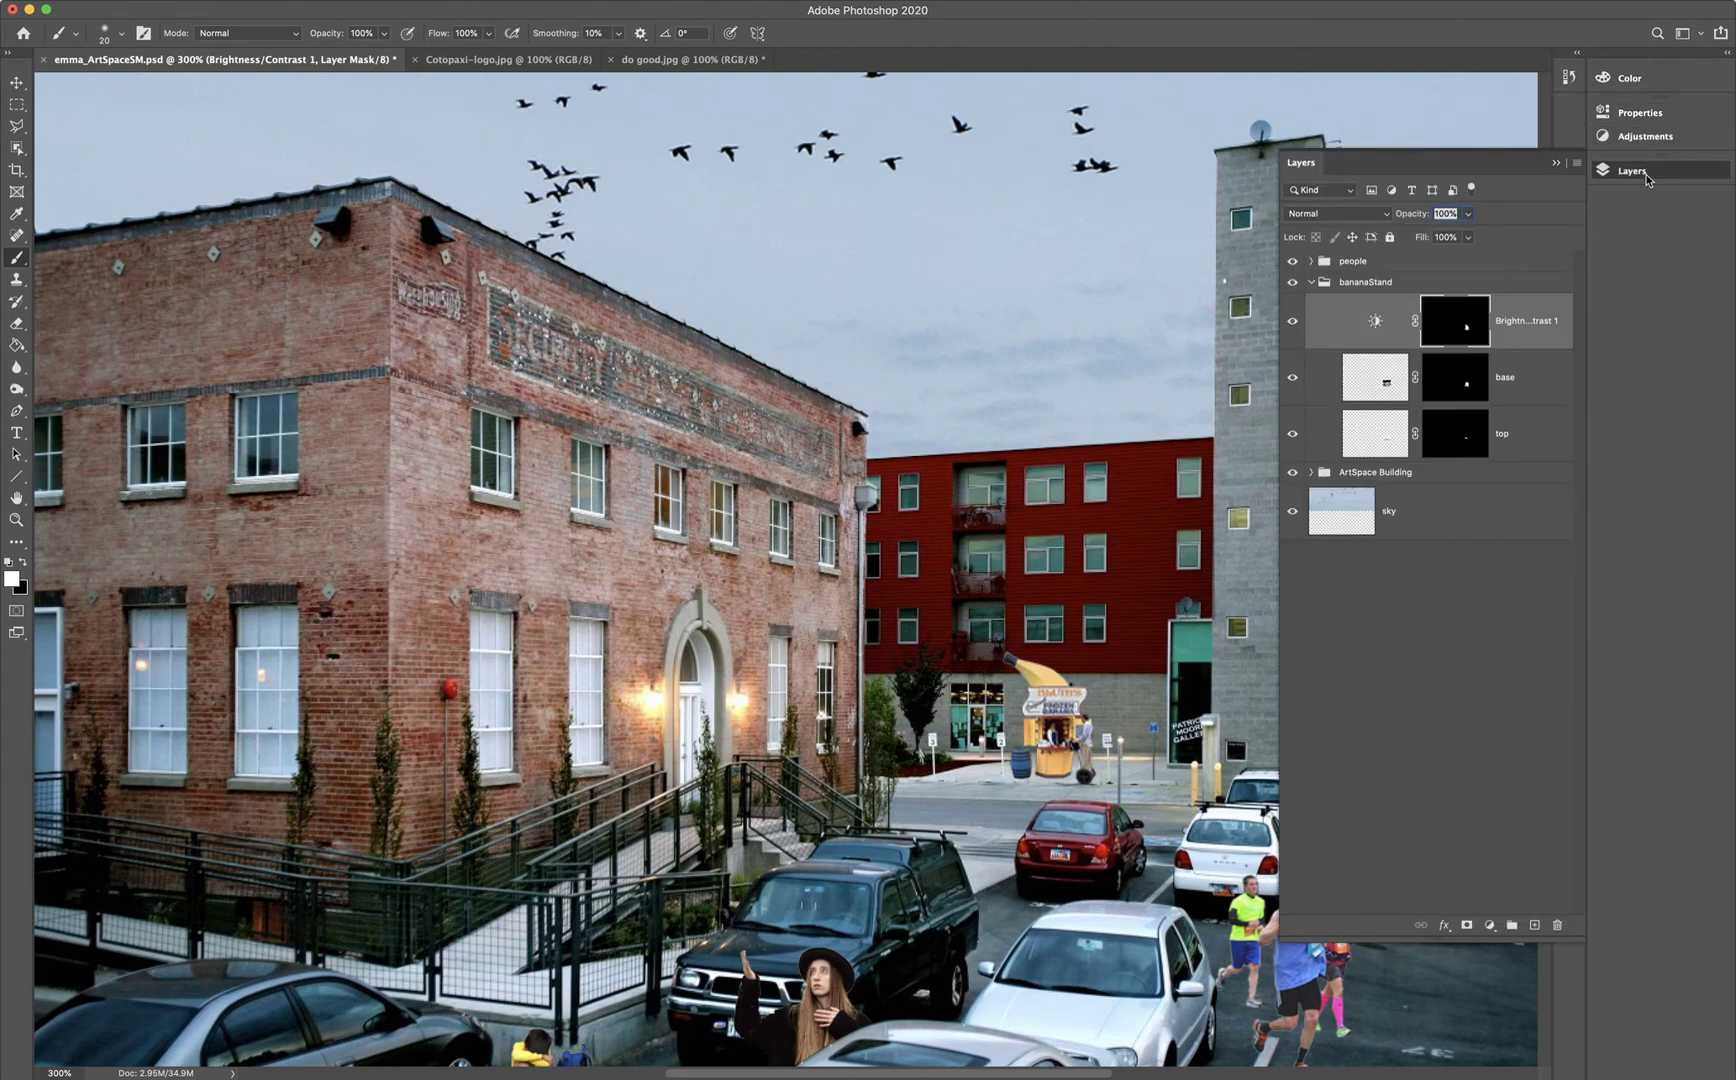
- Compare the banana stand with and without the Brightness/Contrast adjustment at 300% and 200% zoom, leaving the adjustment layer hidden
left_click(1293, 326)
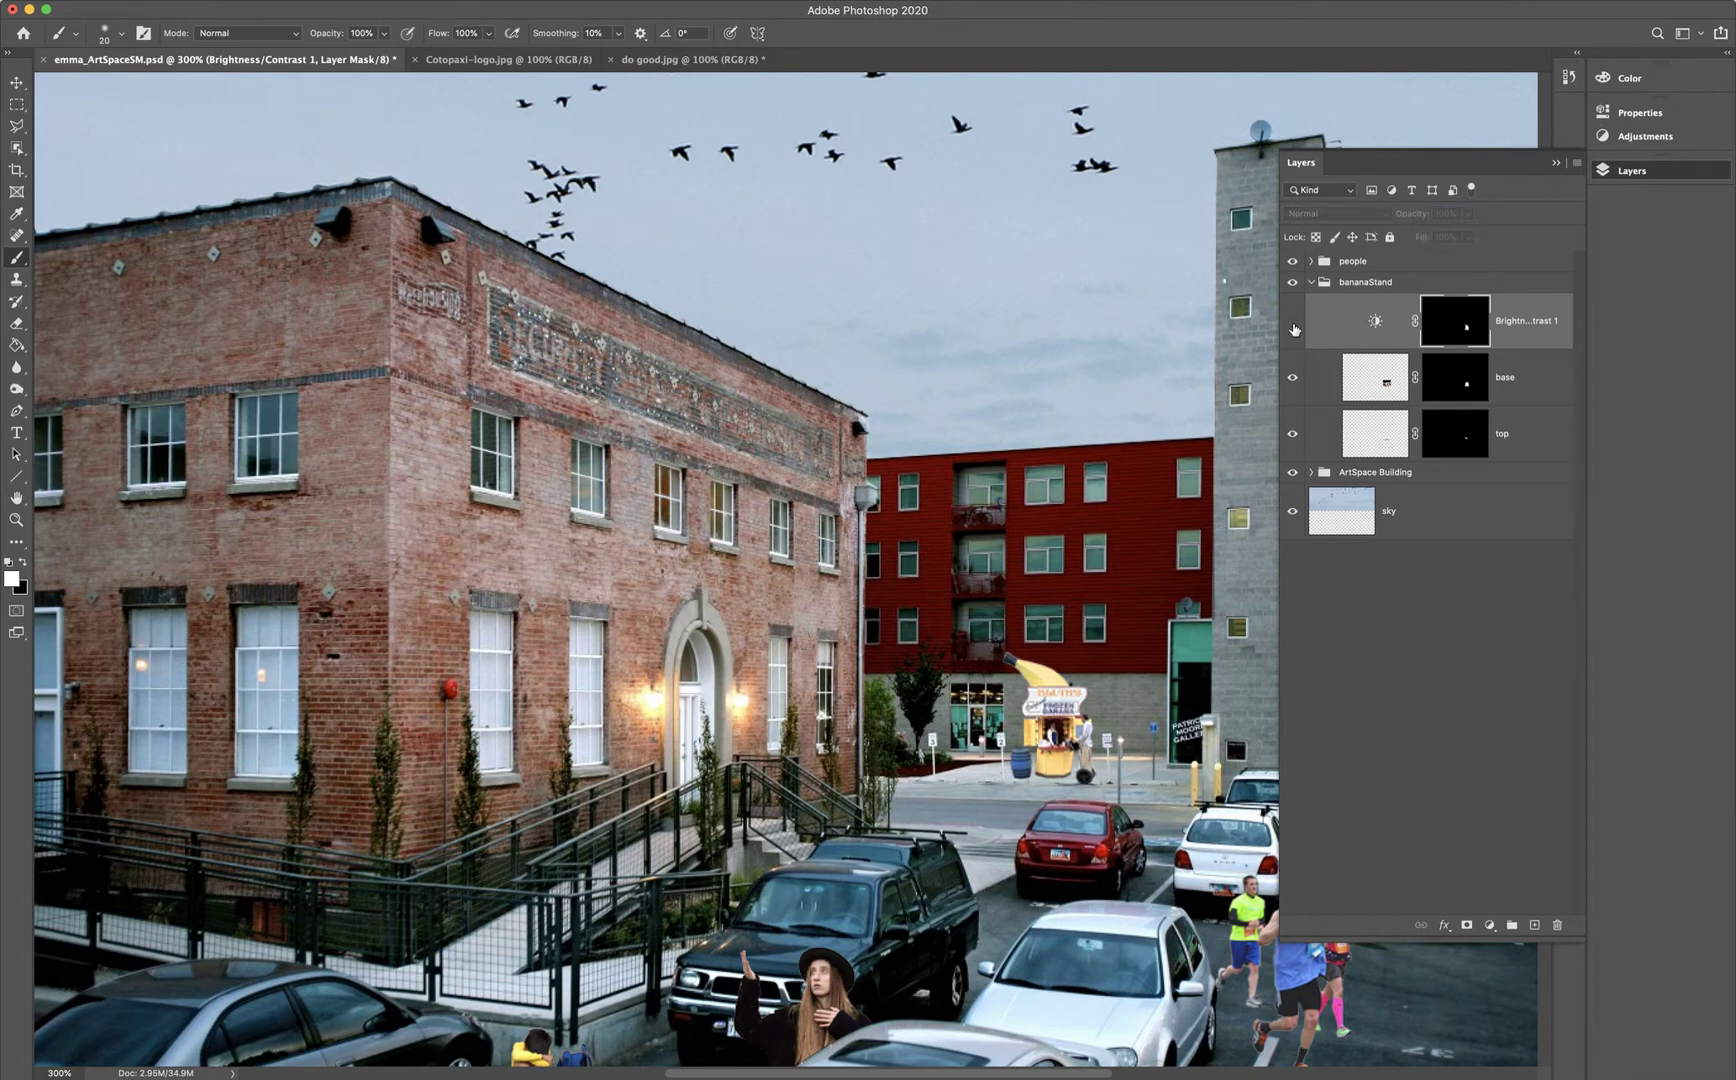
left_click(1293, 326)
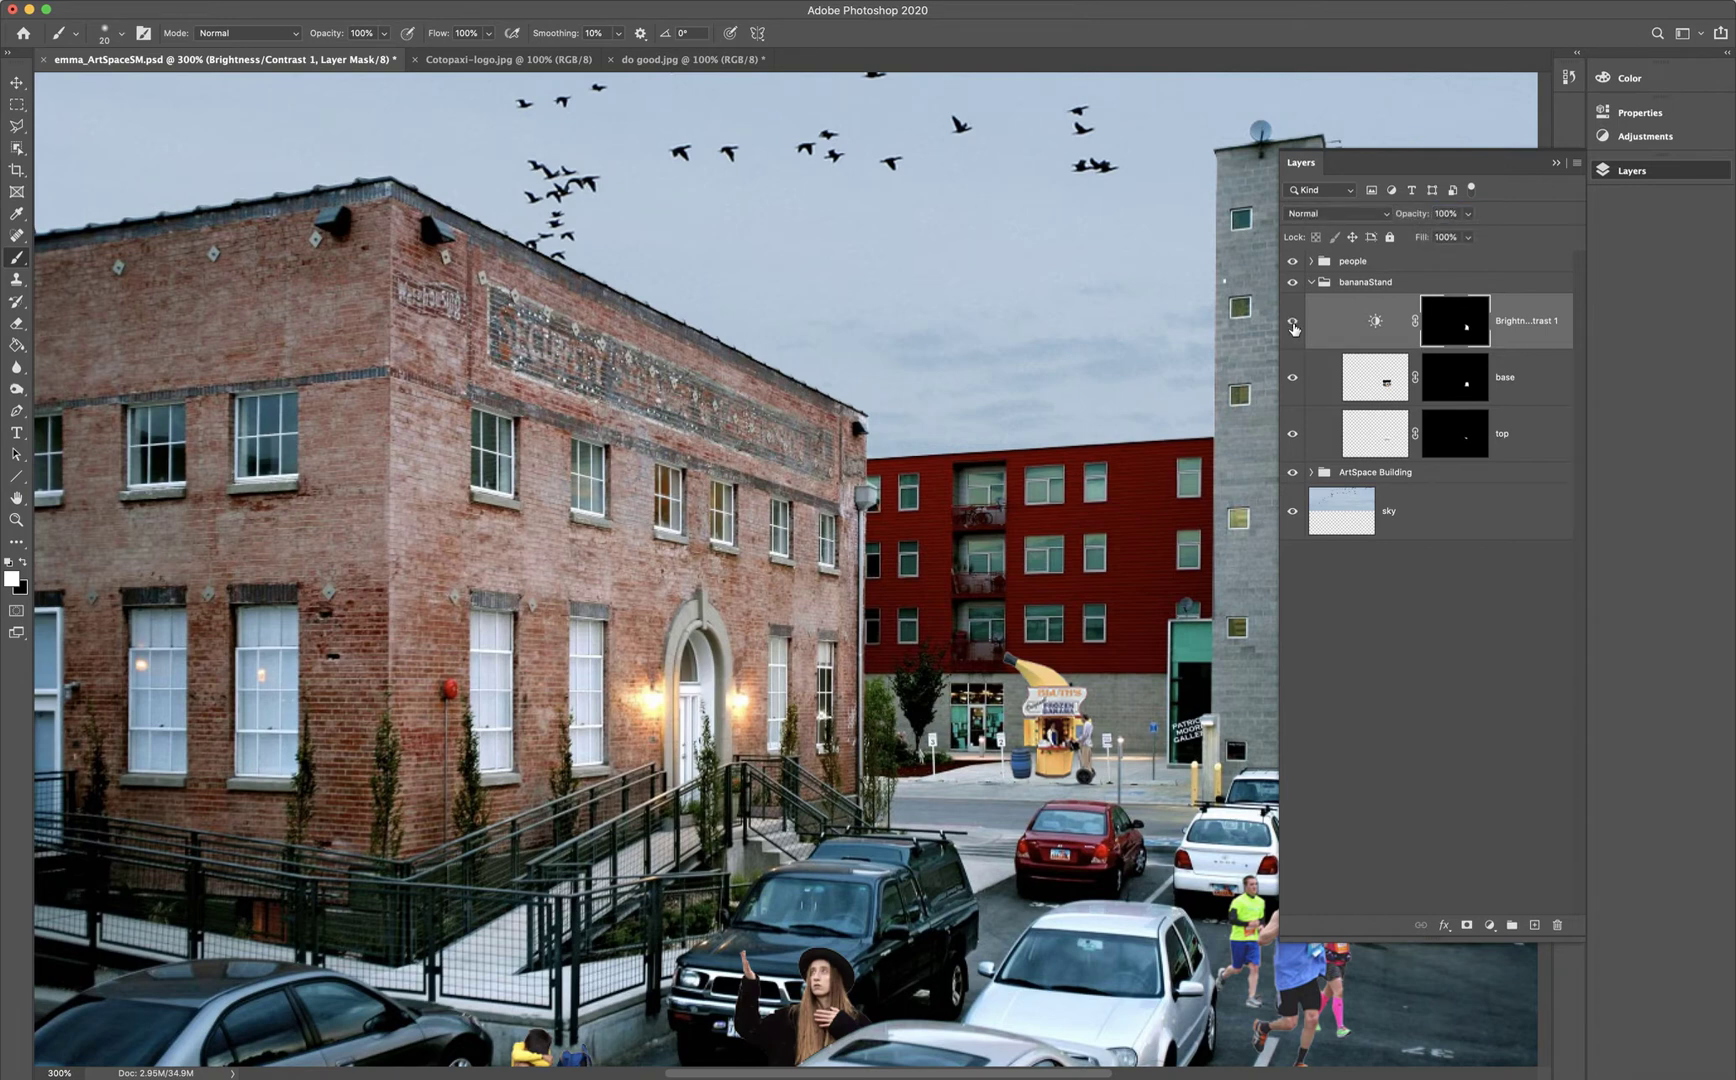
key("super+minus")
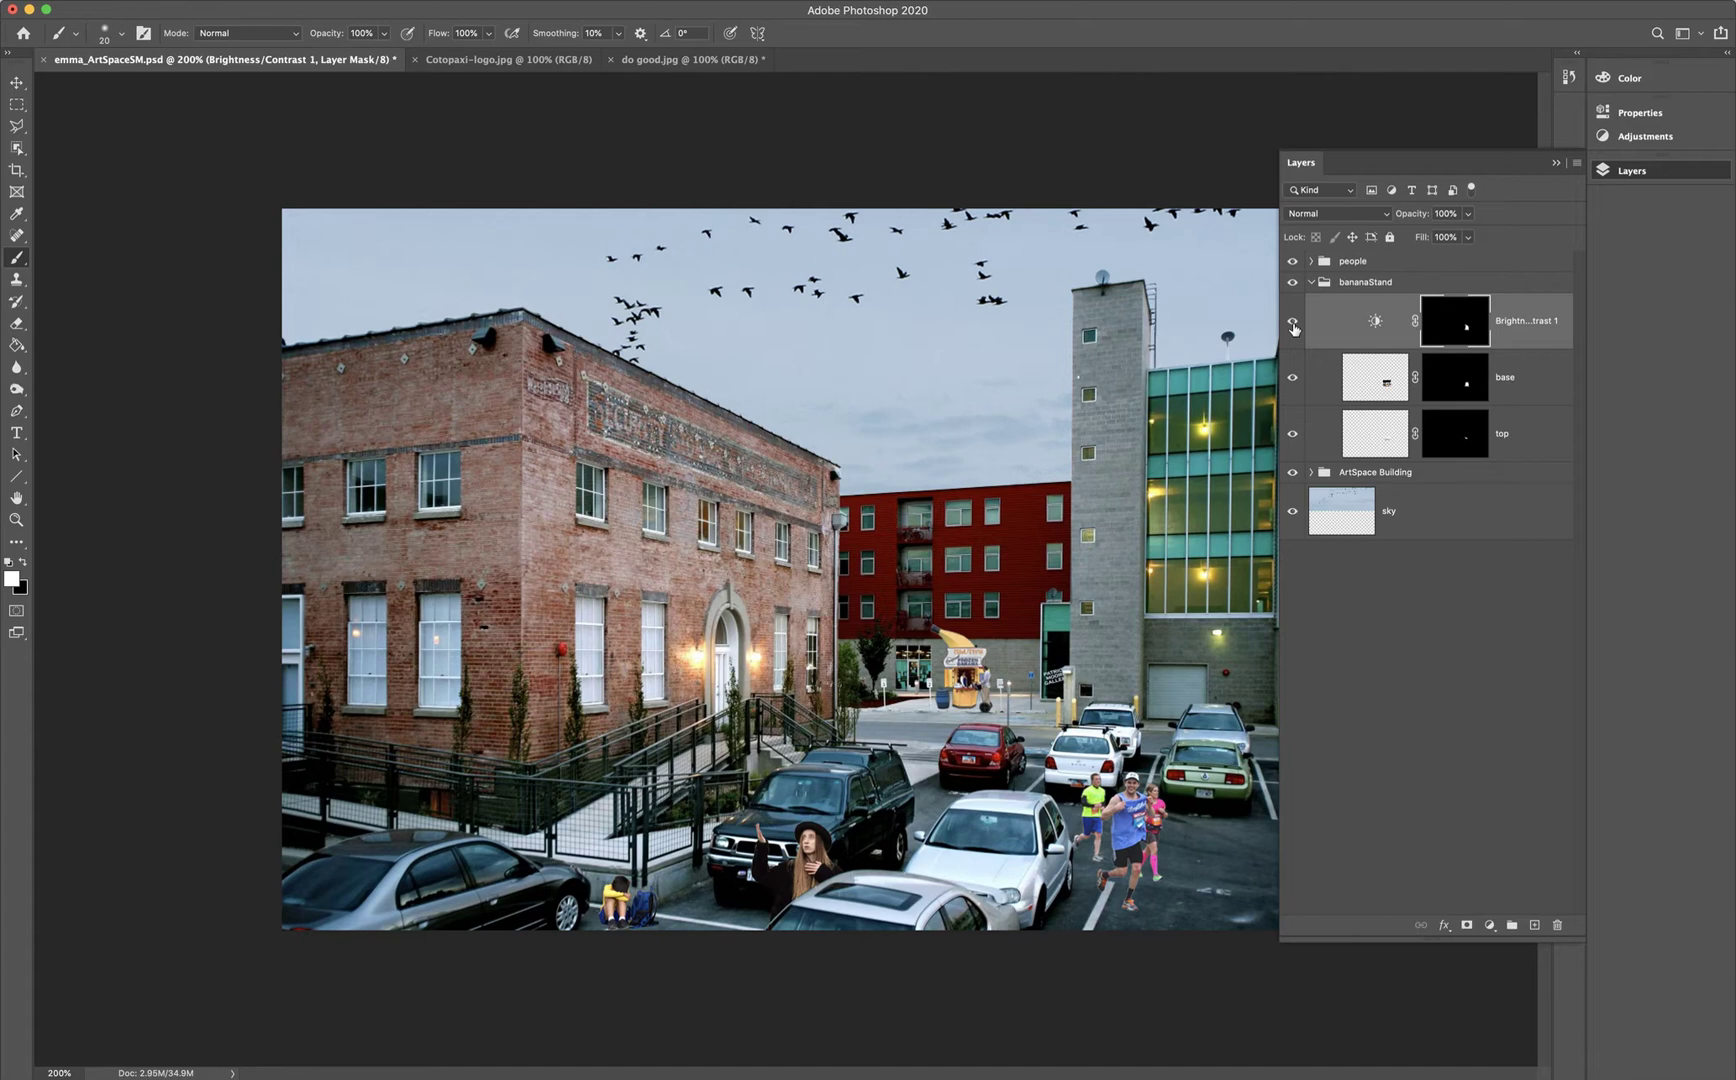
left_click(1294, 322)
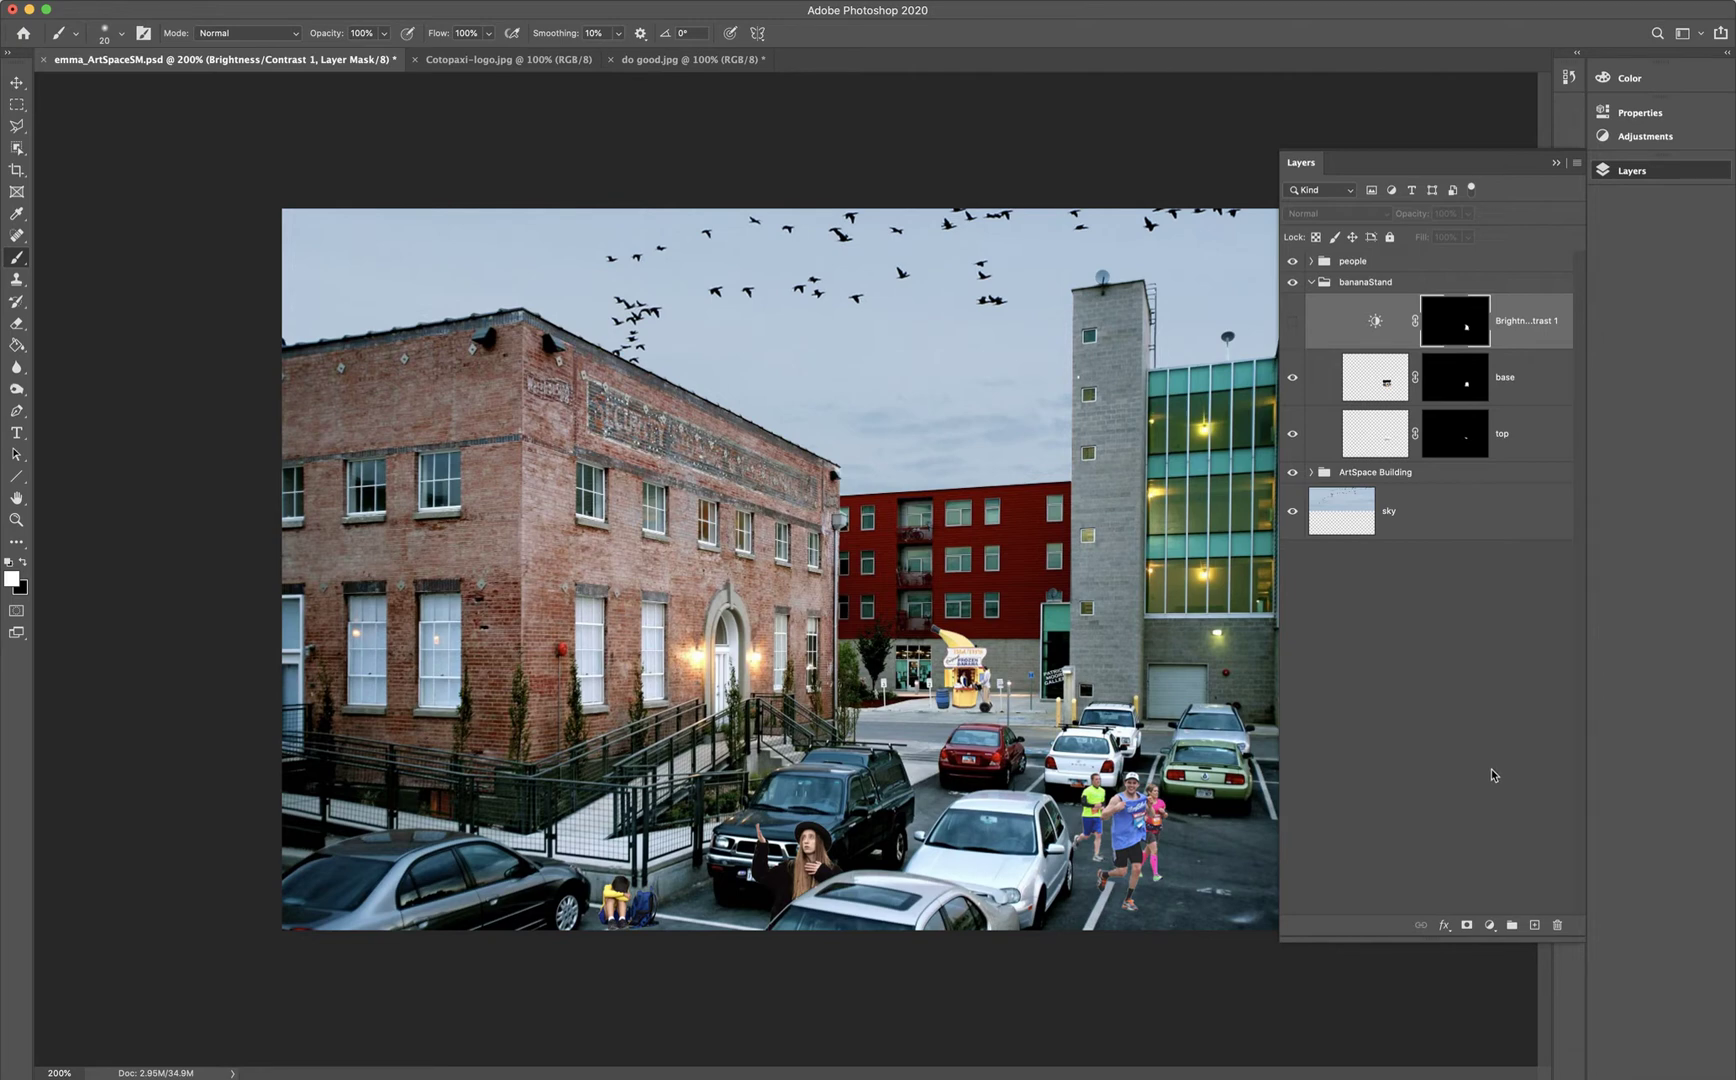
- Add a Levels adjustment layer above the Brightness/Contrast layer, try a black input of 86, and set black to 0 and midtones to 1.10
left_click(1490, 926)
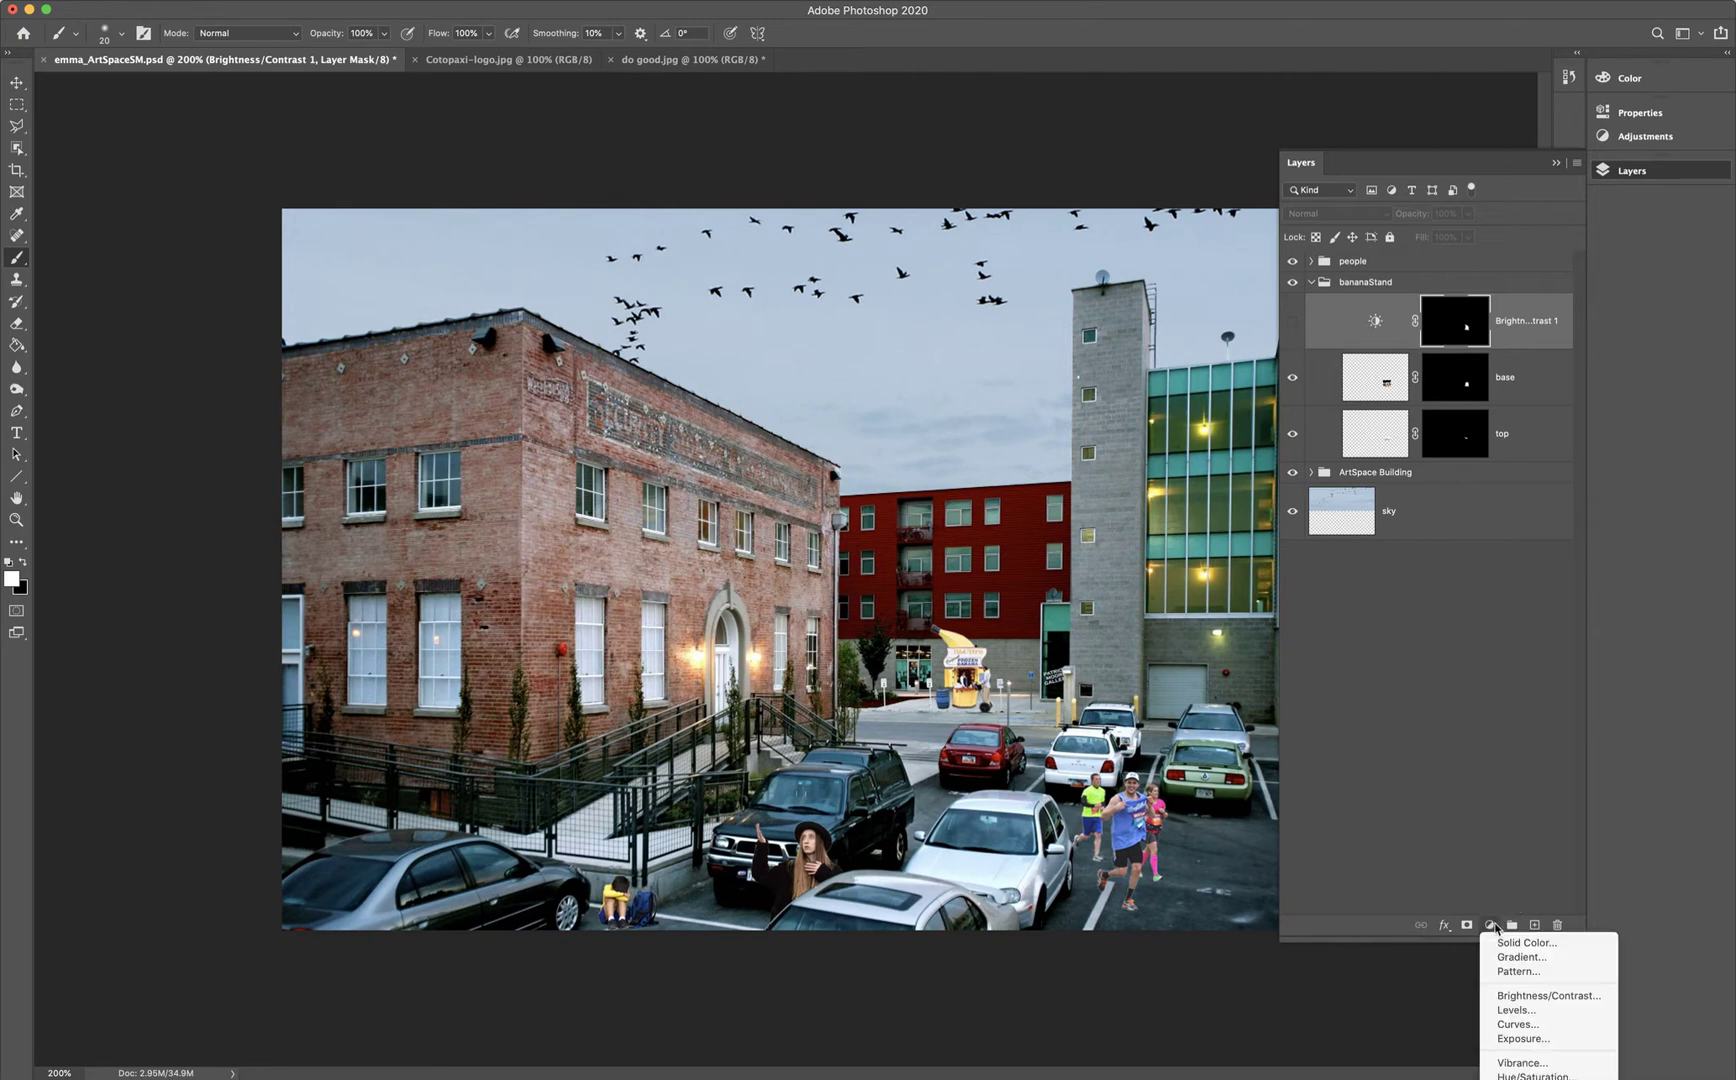
left_click(1525, 1012)
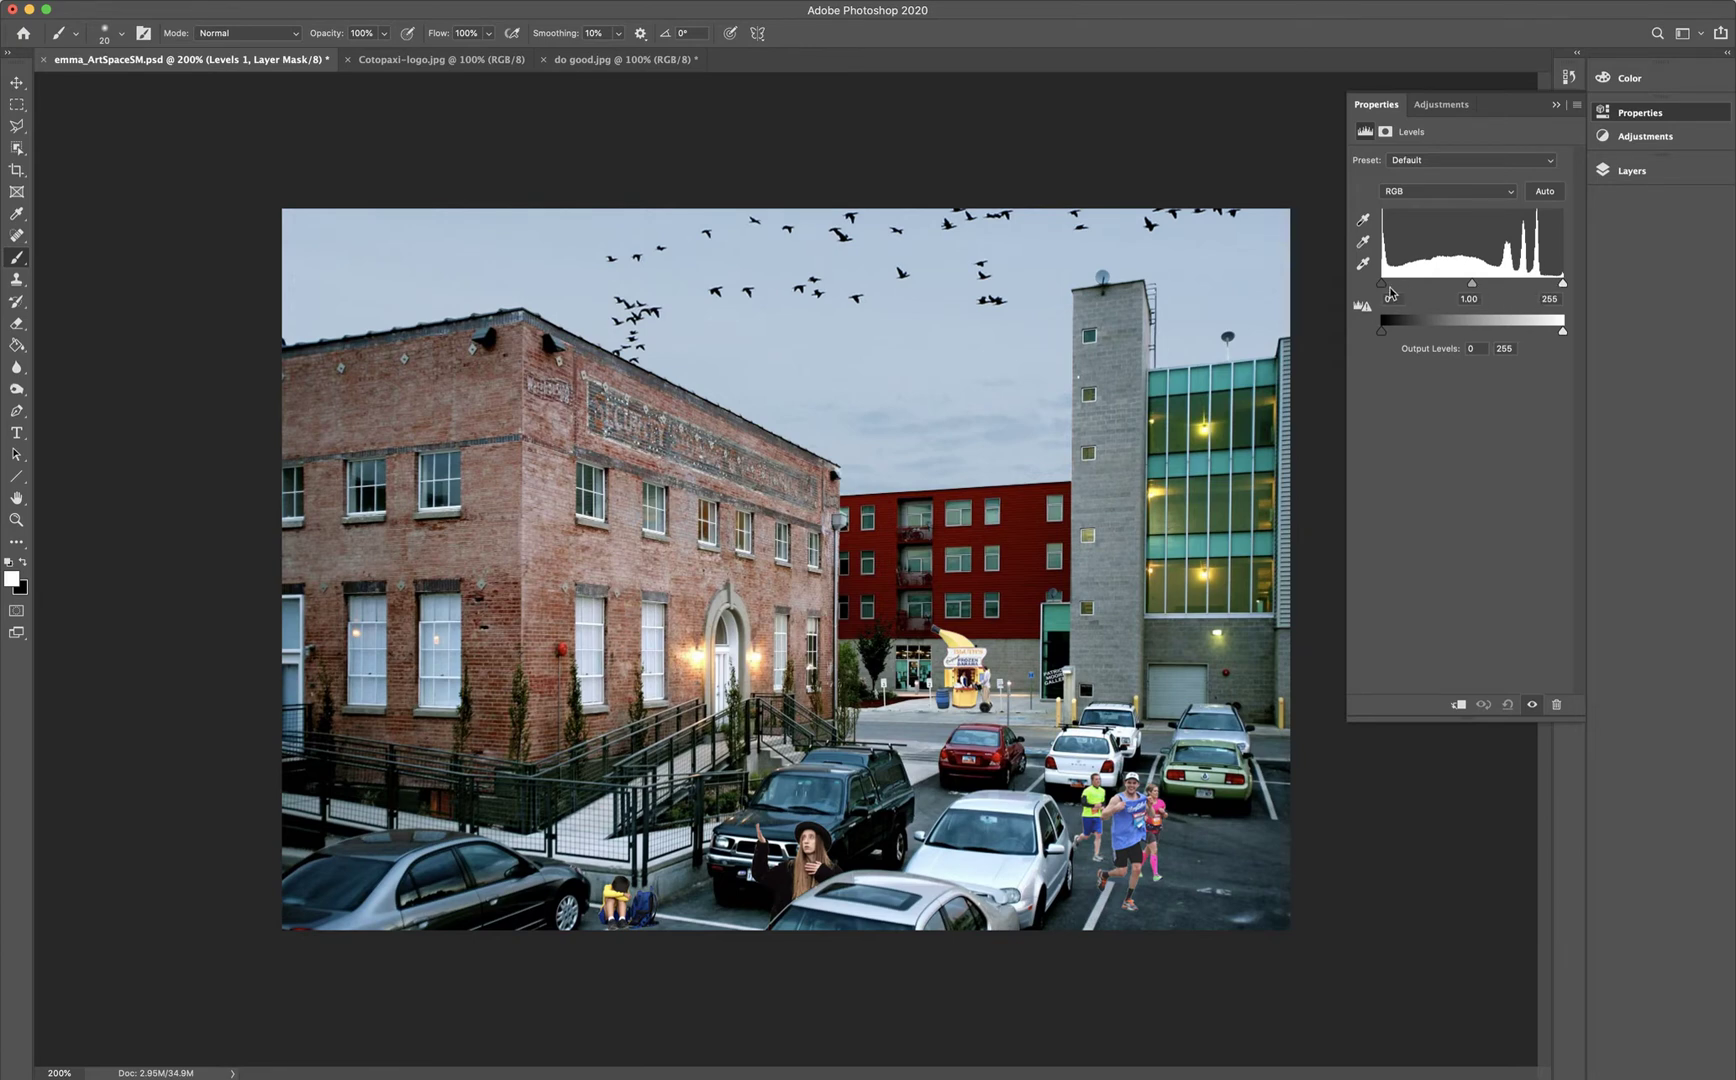
left_click_drag(1385, 290, 1443, 289)
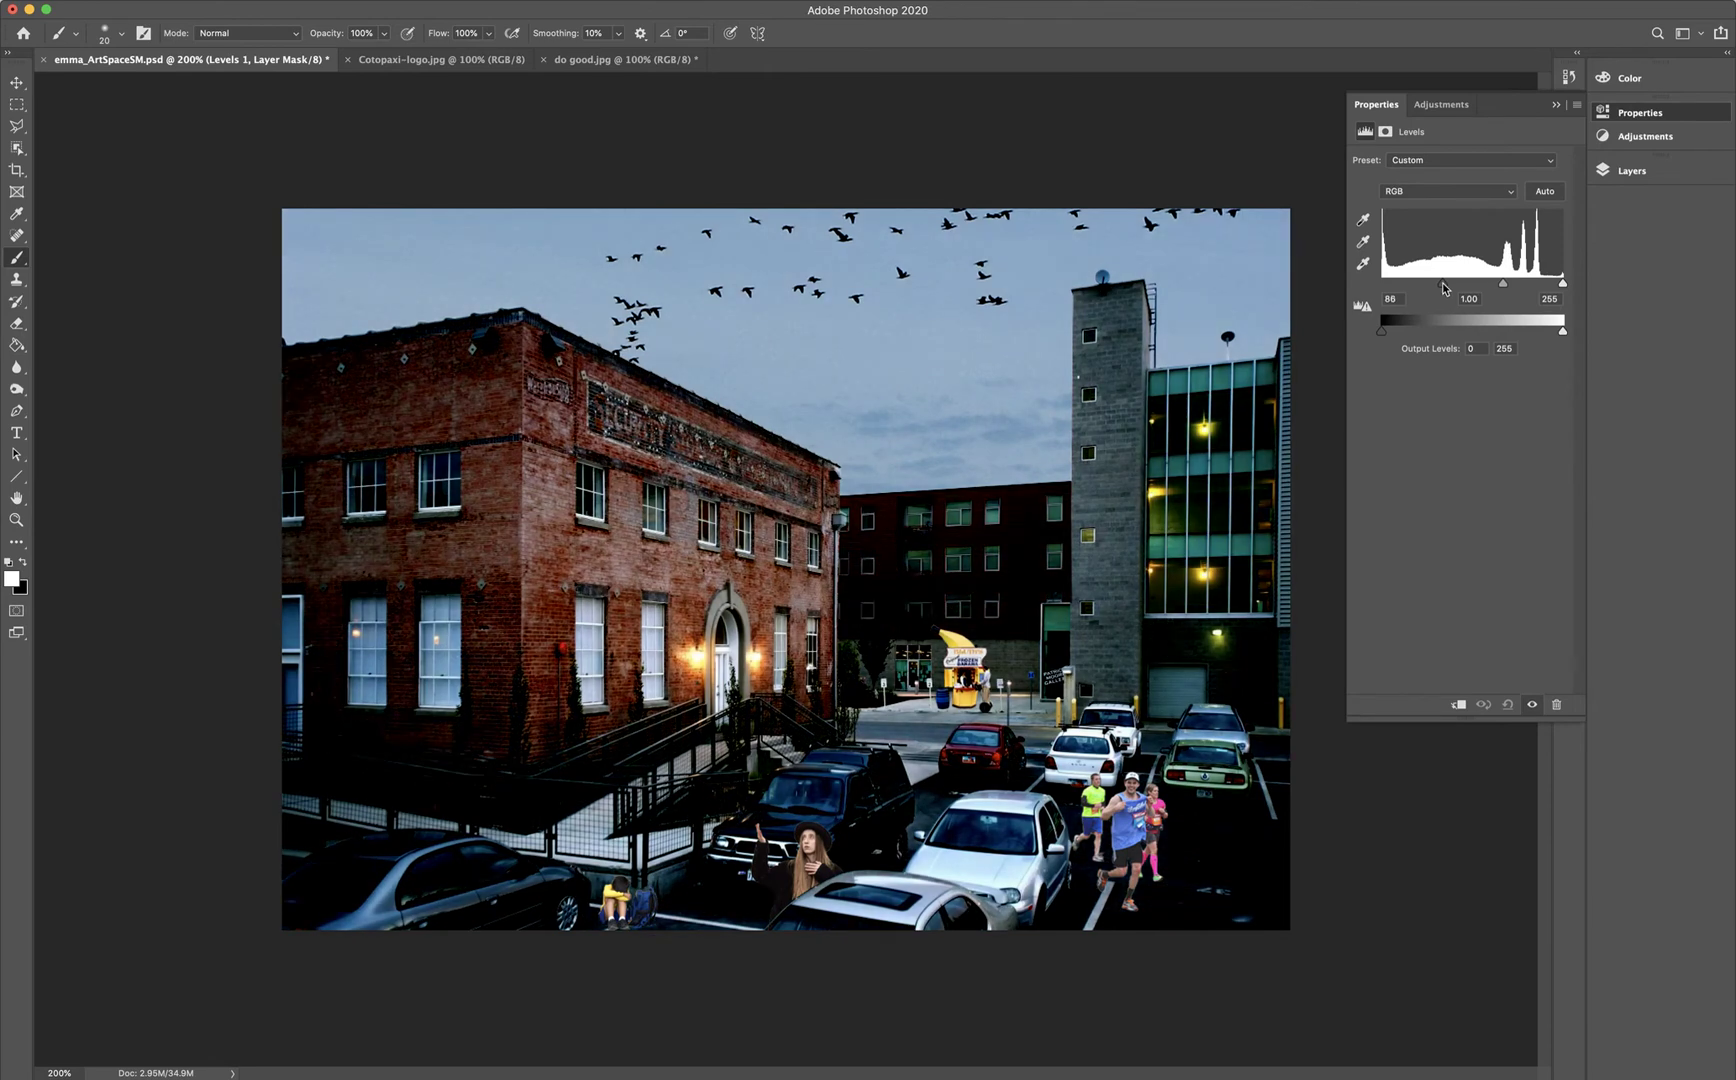
left_click_drag(1443, 289, 1358, 283)
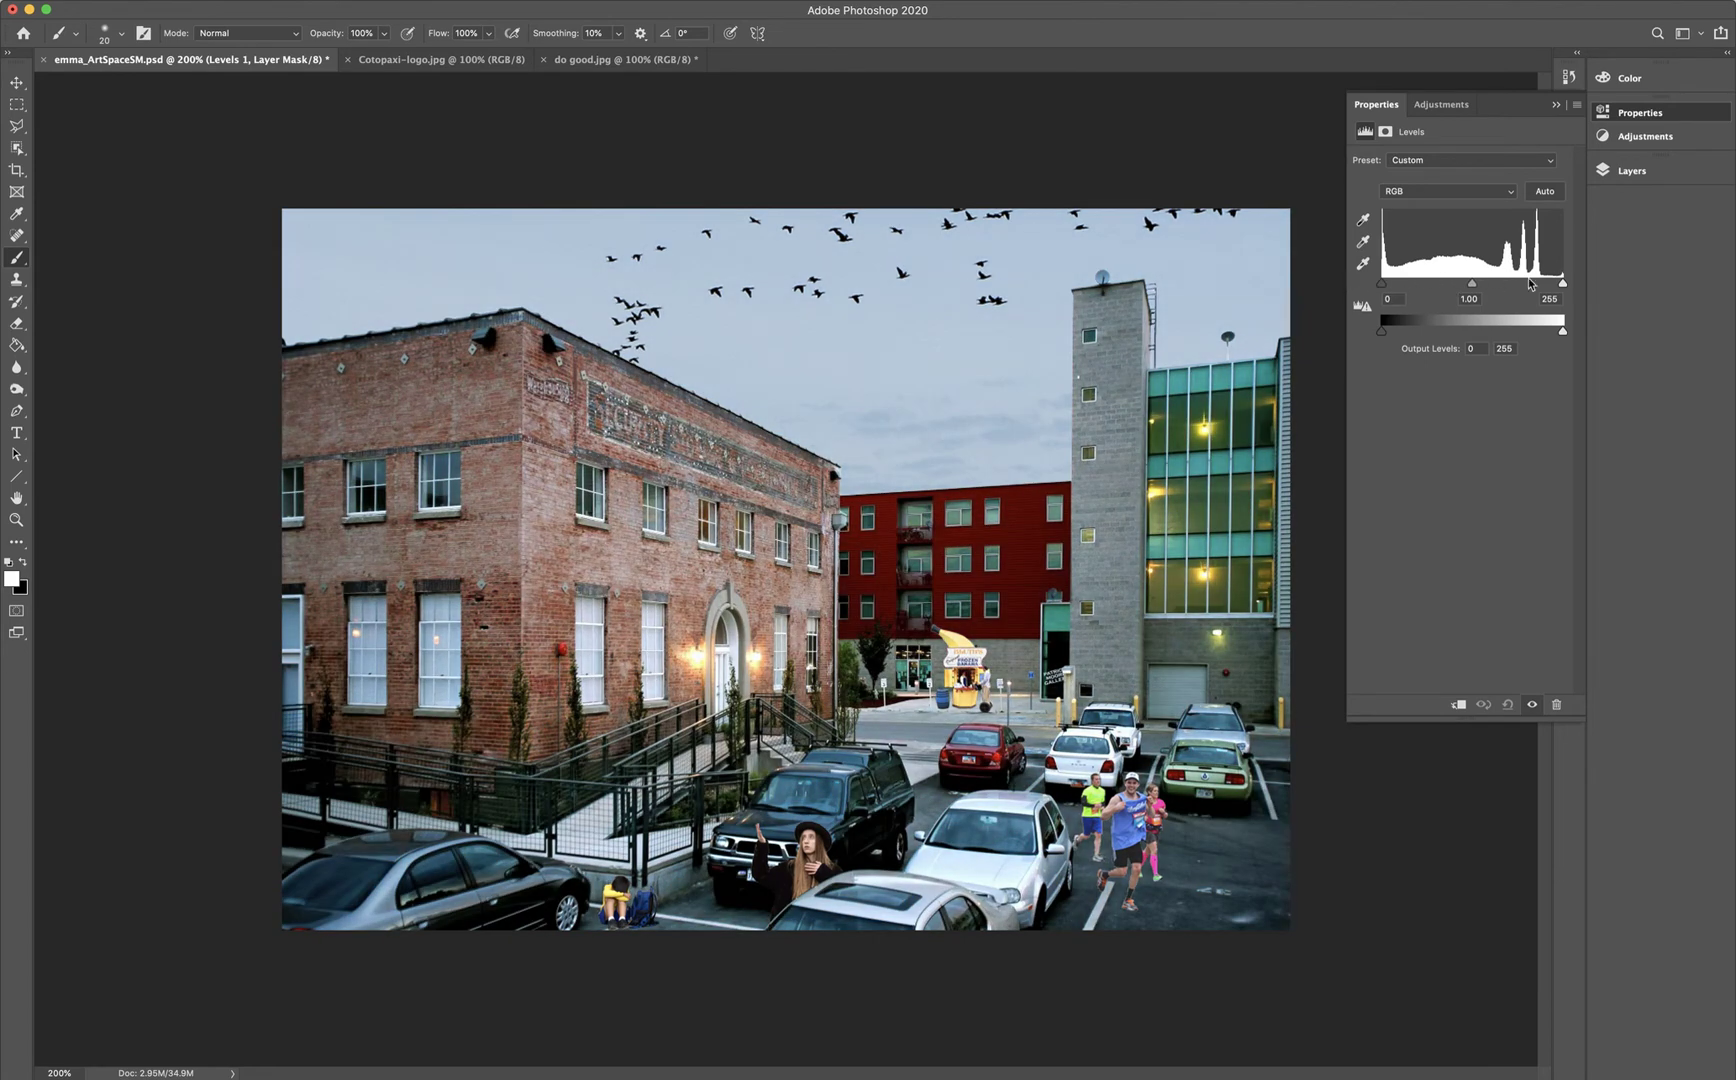
left_click_drag(1564, 287, 1467, 289)
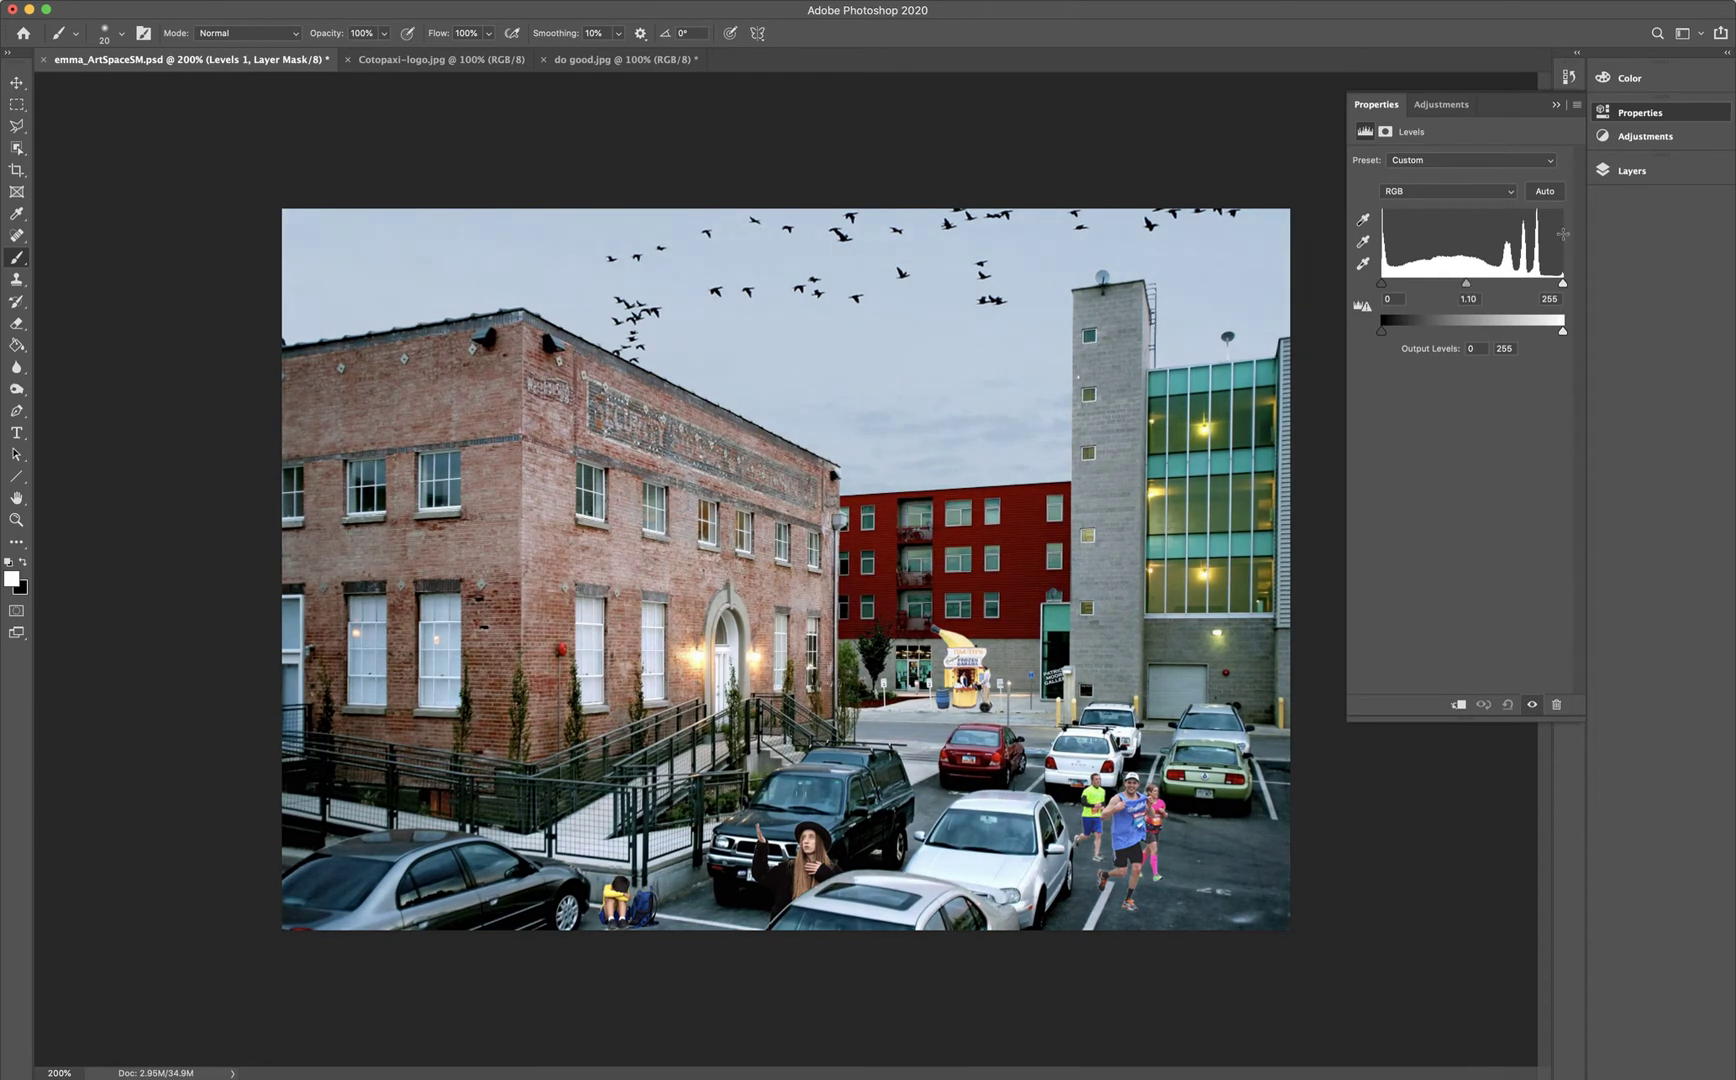
- Replace the Levels layer's white mask with a copy of the Brightness/Contrast layer's banana stand mask
left_click(1622, 172)
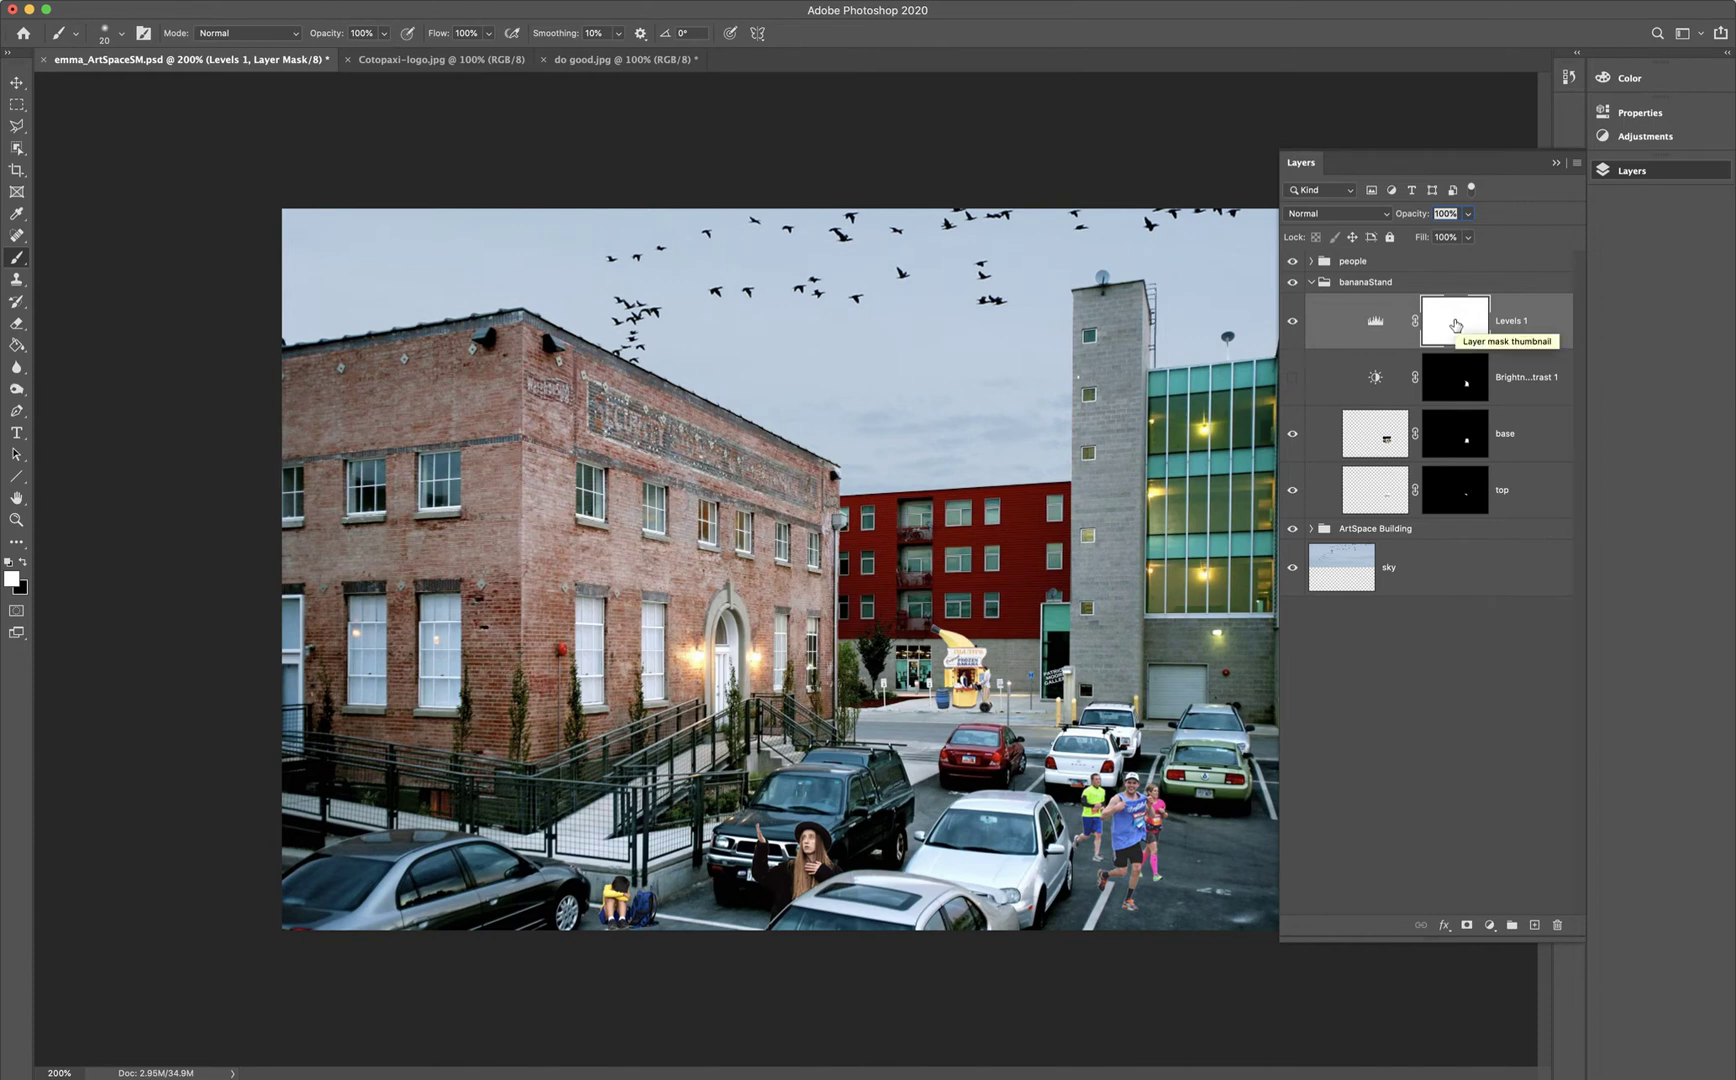
left_click(1460, 385)
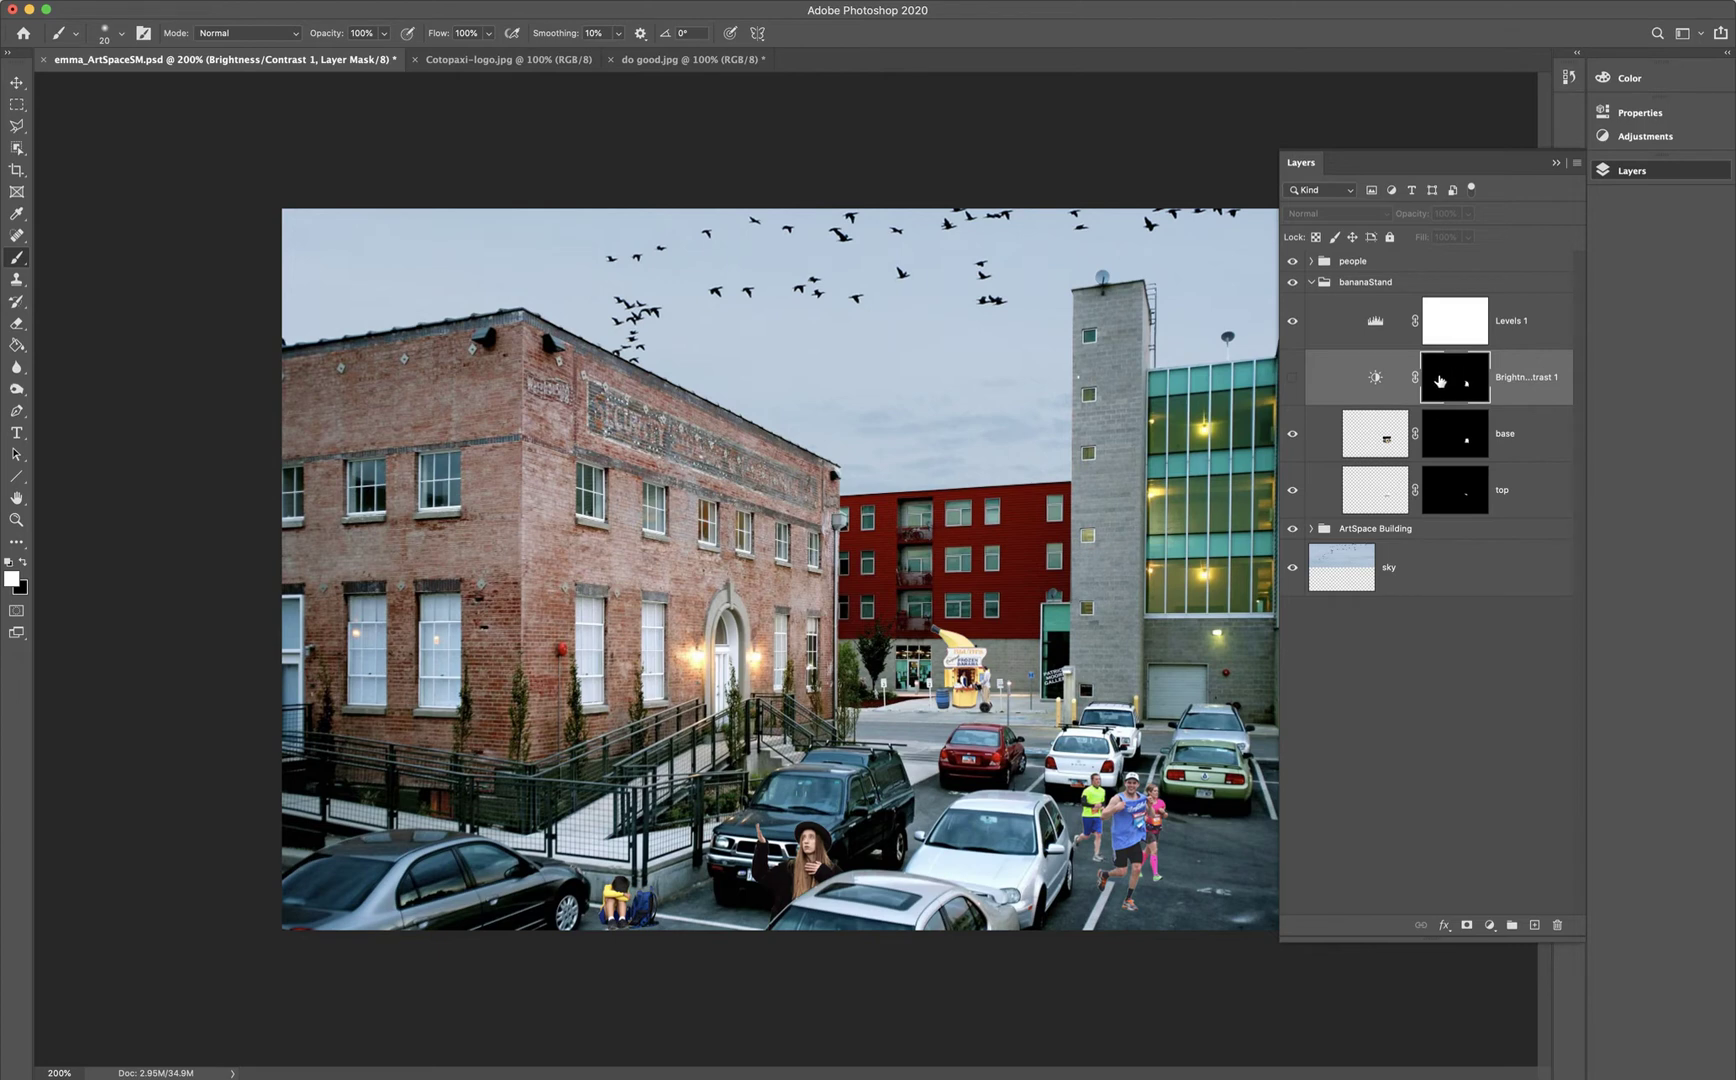
left_click_drag(1440, 381, 1458, 327)
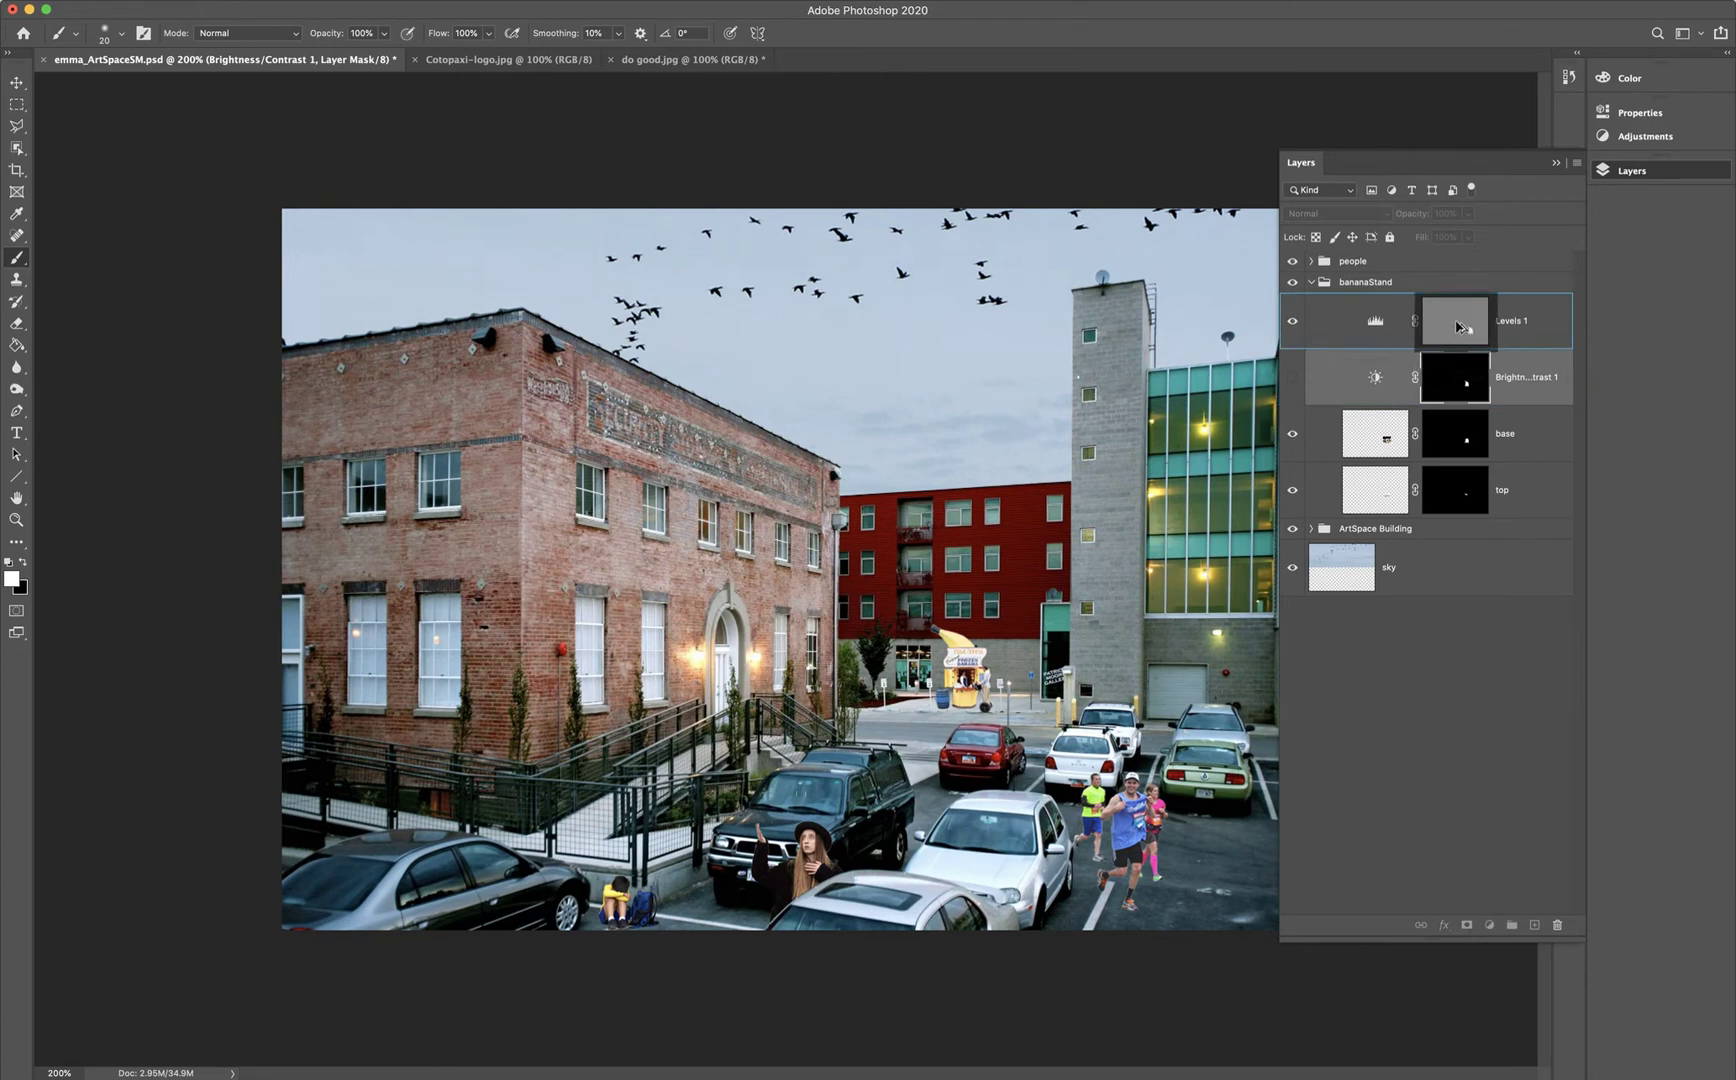
left_click_drag(1458, 326, 1458, 327)
left_click_drag(1458, 325, 1459, 325)
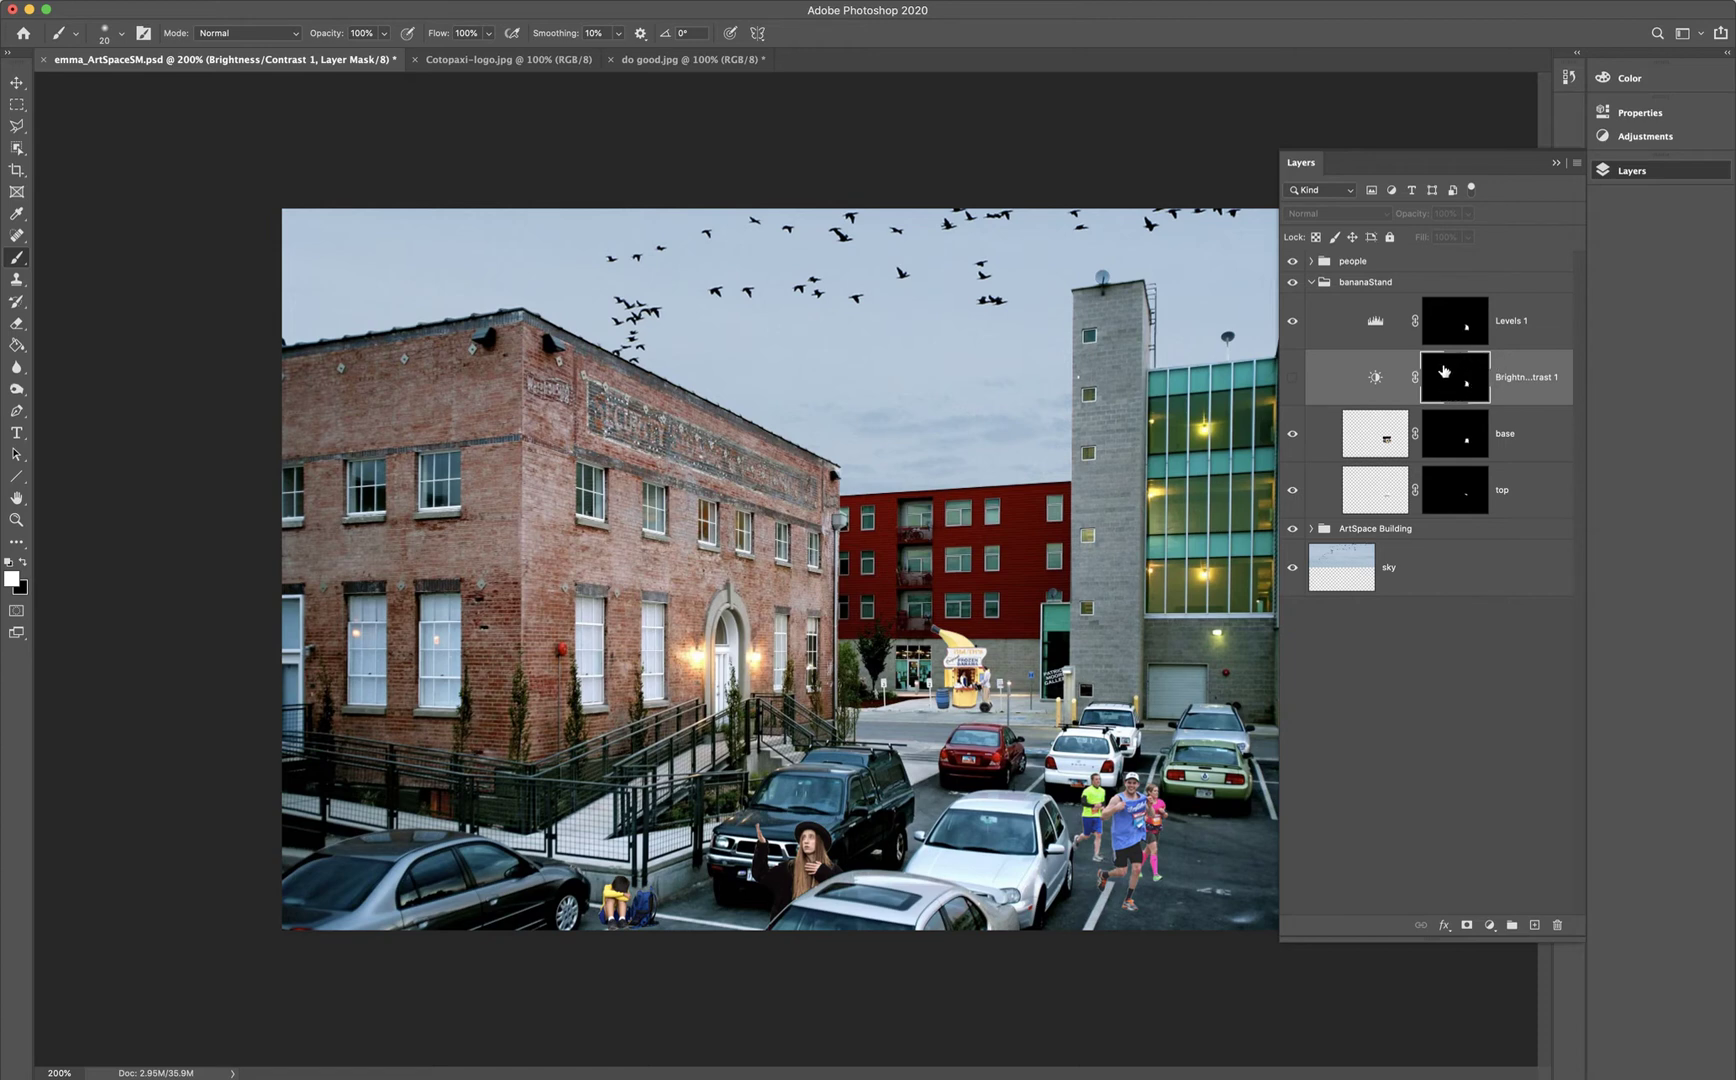
left_click(1452, 326)
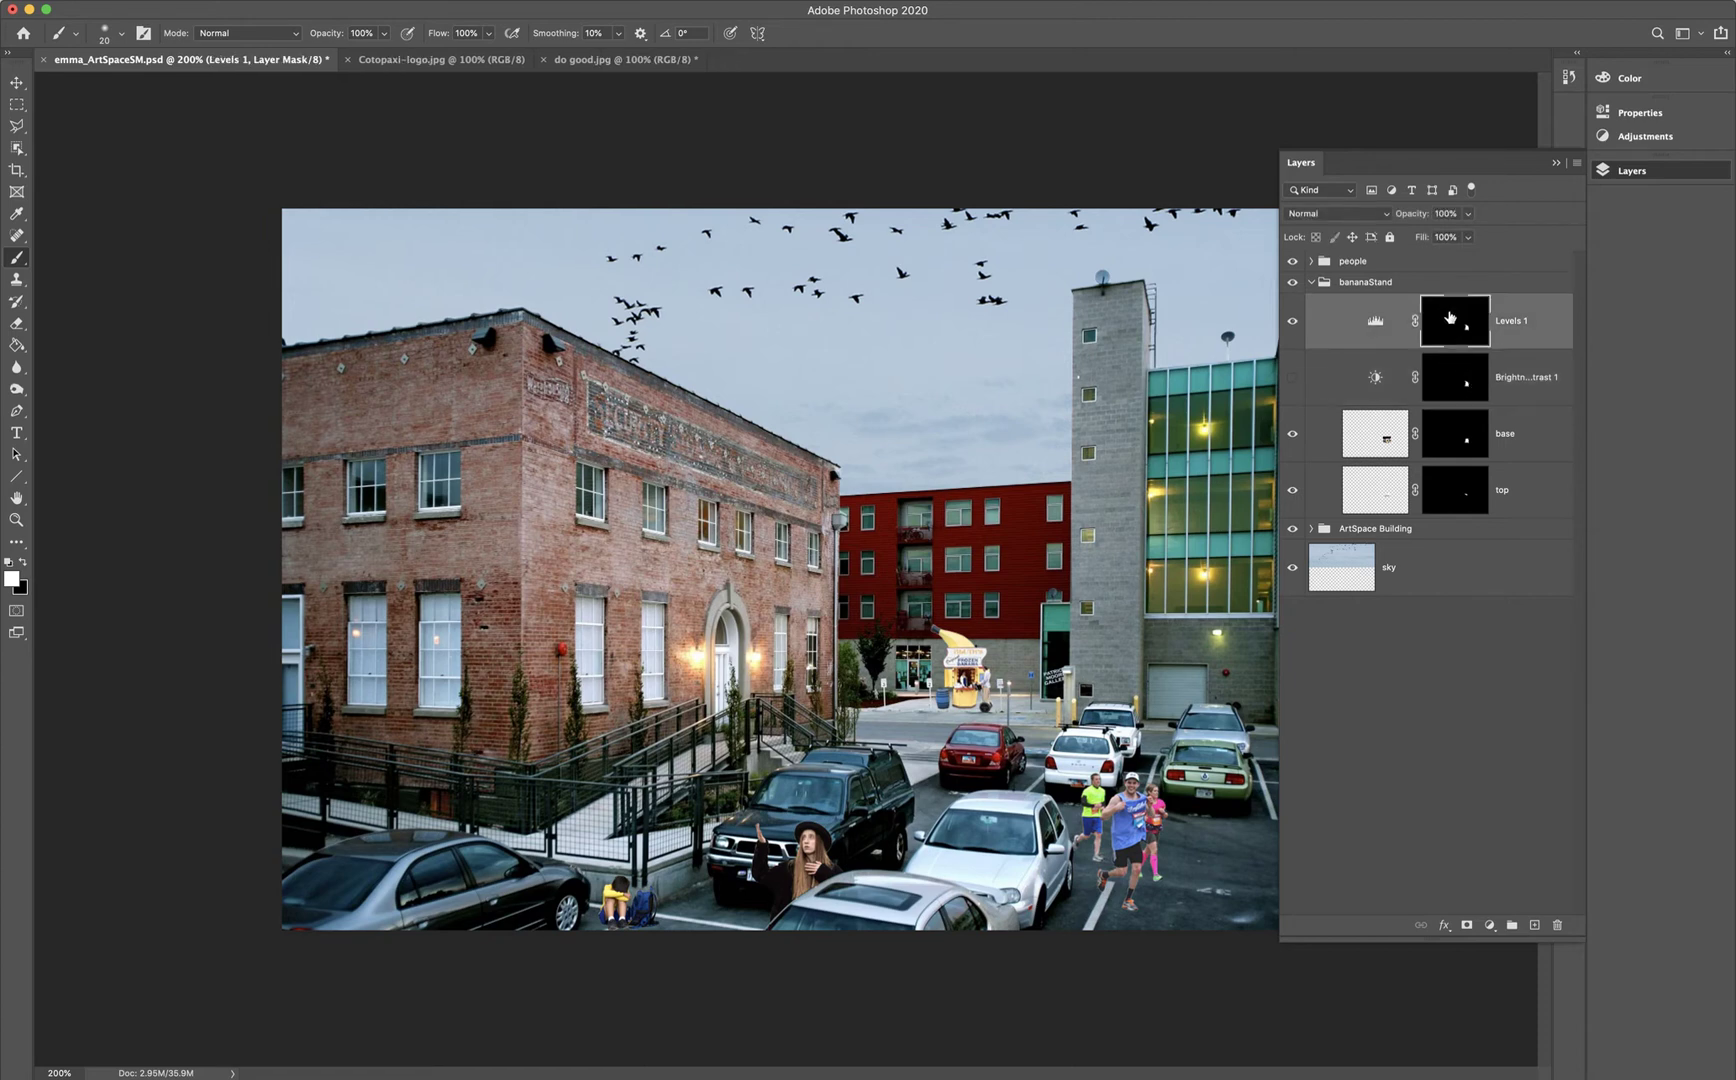
- Try Levels midtones of 0.90 and 0.69 and a white input of 216 on the masked banana stand
left_click(1375, 326)
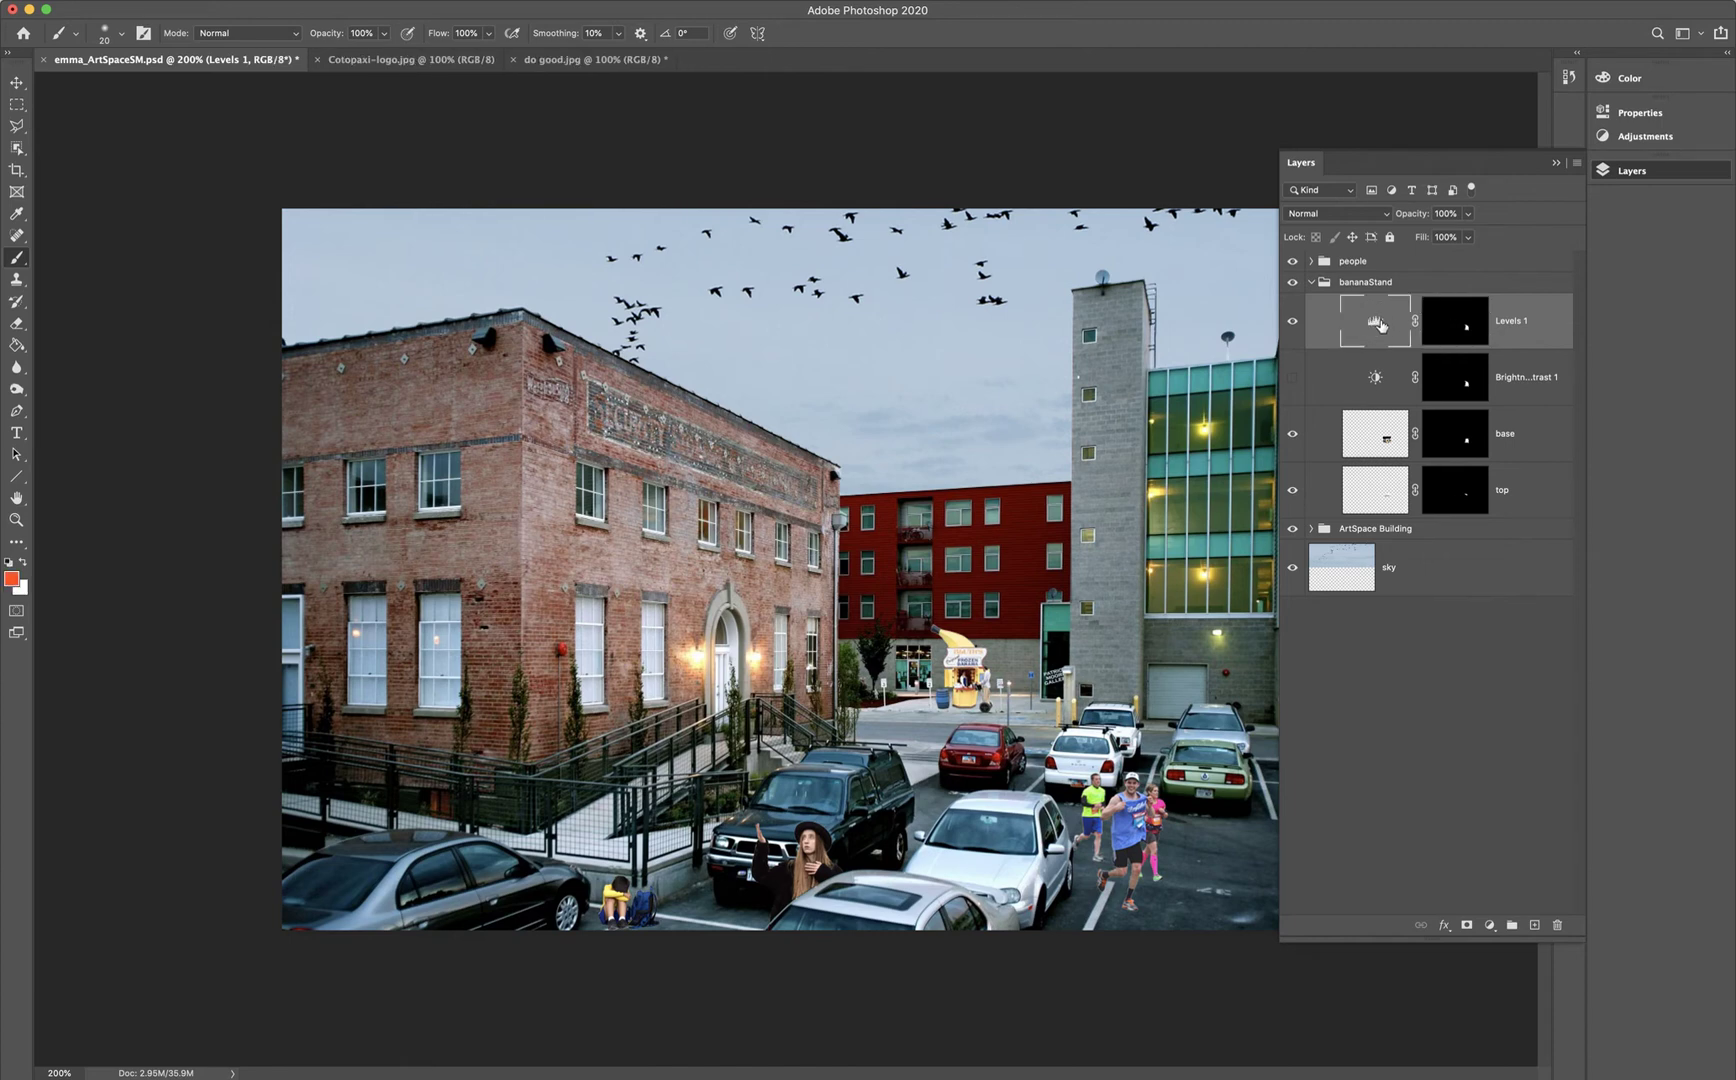
left_click(1638, 113)
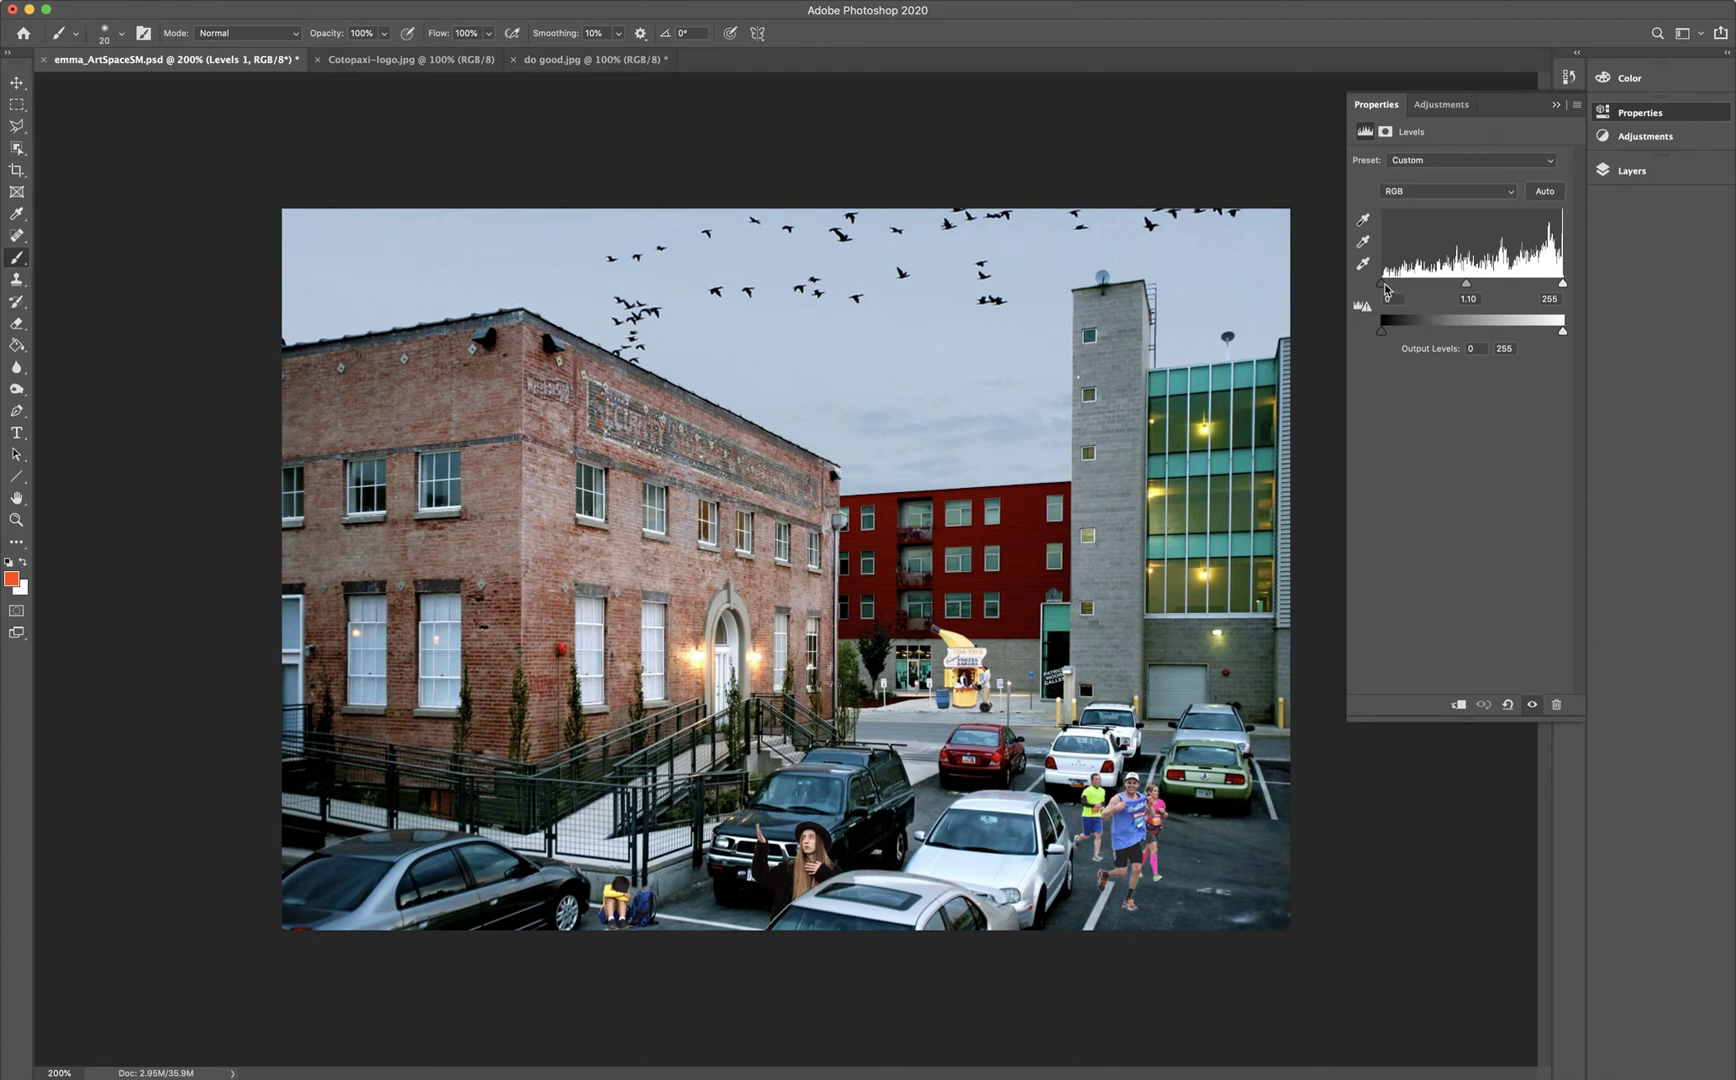
mouse_move(1386, 290)
left_mouse_down()
mouse_move(1438, 291)
mouse_move(1381, 290)
left_mouse_up()
mouse_move(1564, 287)
left_mouse_down()
mouse_move(1501, 285)
mouse_move(1578, 288)
left_mouse_up()
mouse_move(1467, 290)
left_mouse_down()
mouse_move(1503, 292)
mouse_move(1438, 291)
mouse_move(1480, 290)
left_mouse_up()
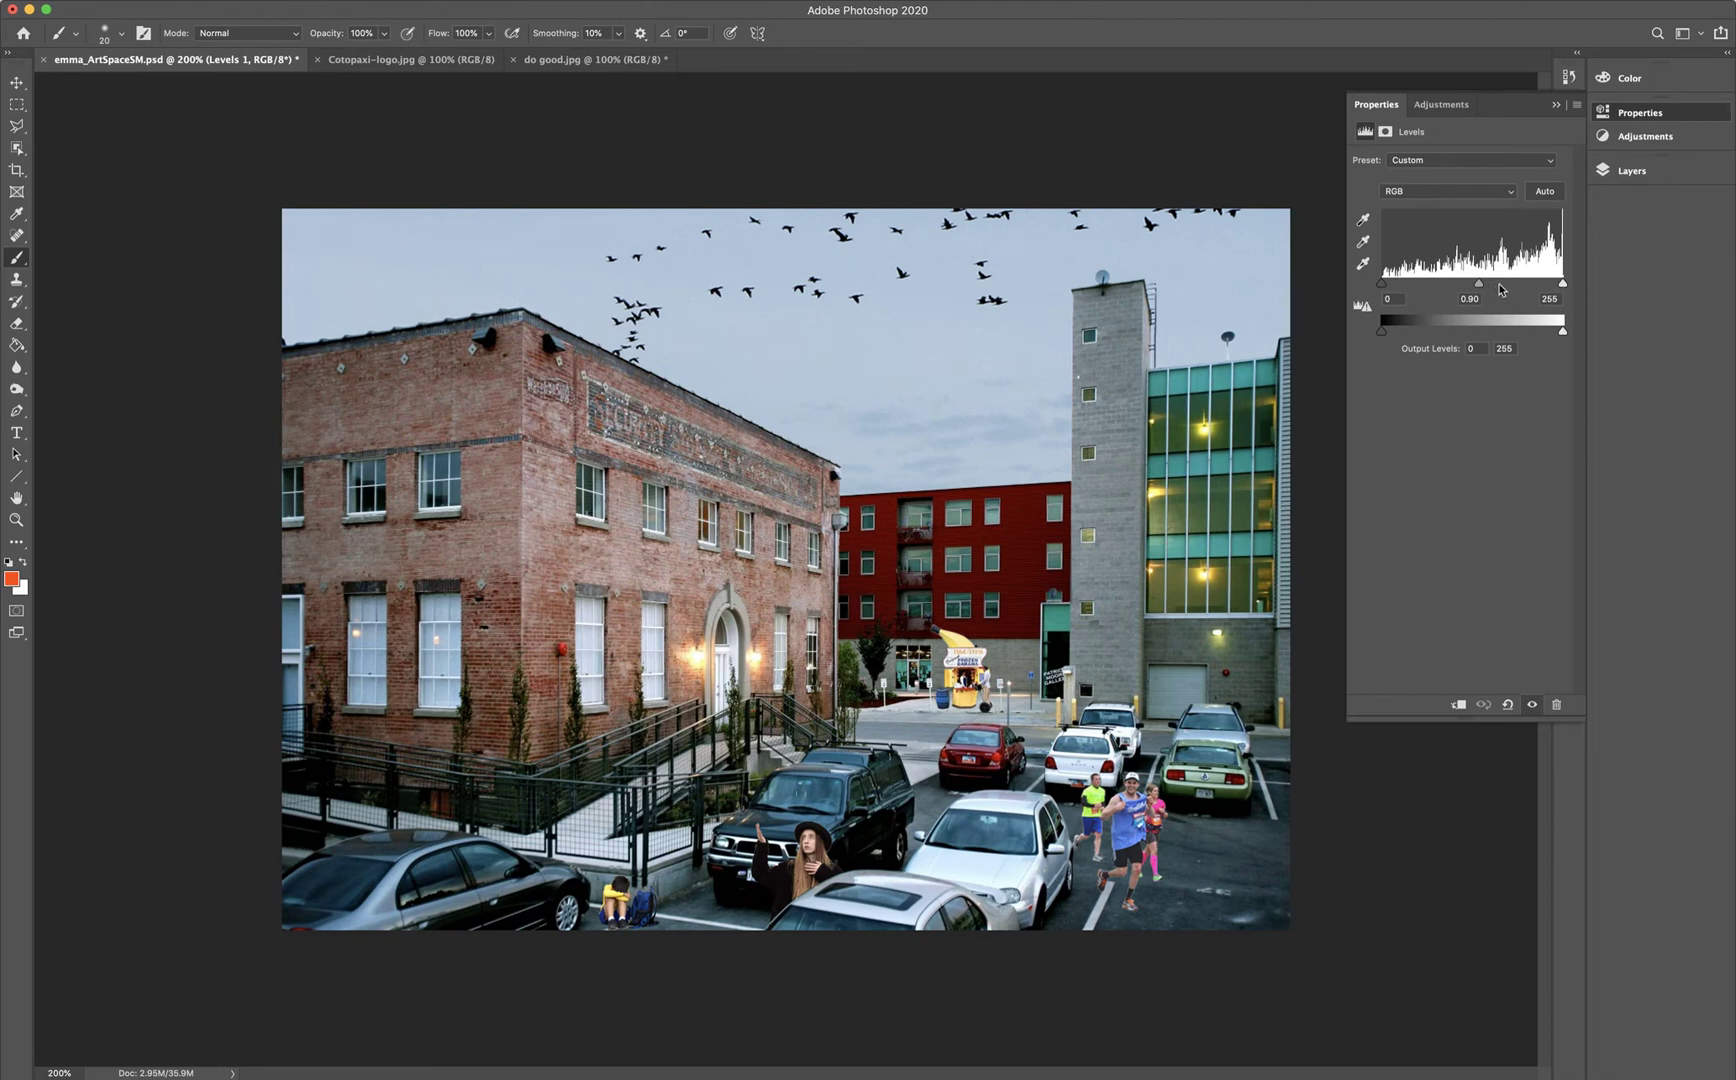
left_click_drag(1562, 287, 1534, 289)
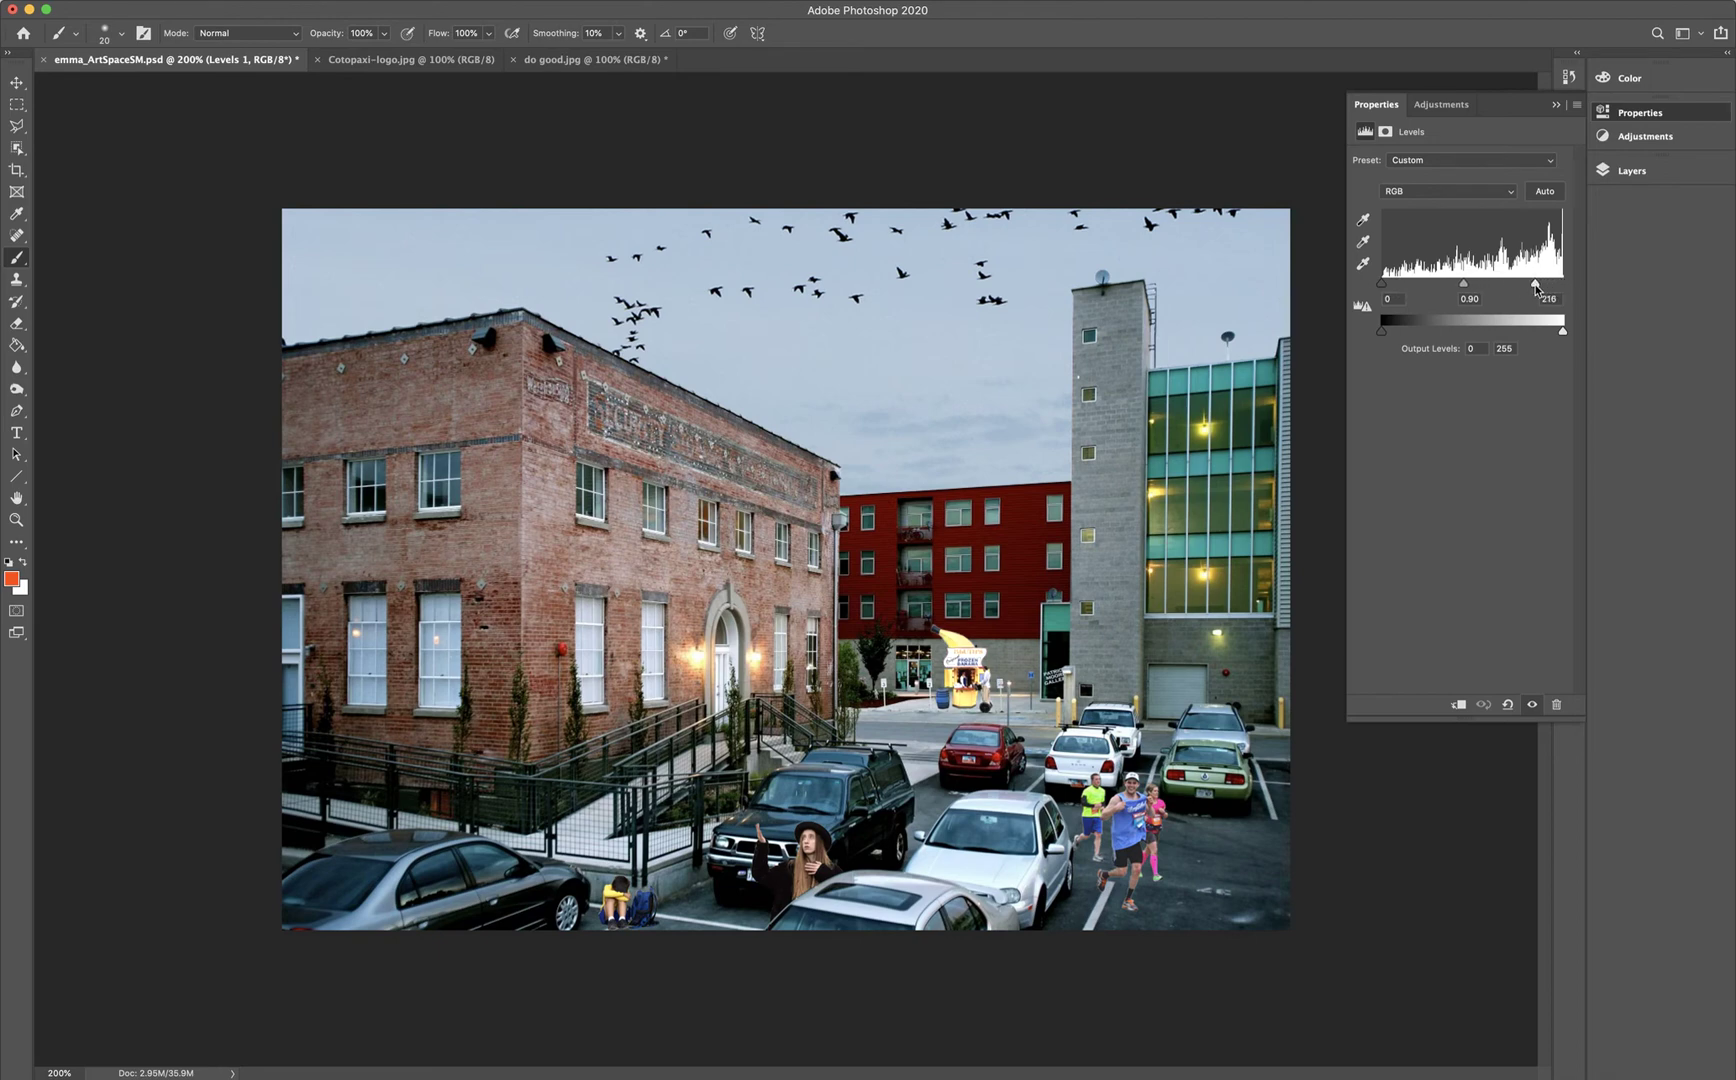
left_click_drag(1467, 289, 1404, 288)
mouse_move(1535, 288)
left_mouse_down()
mouse_move(1556, 287)
mouse_move(1381, 289)
mouse_move(1566, 289)
left_mouse_up()
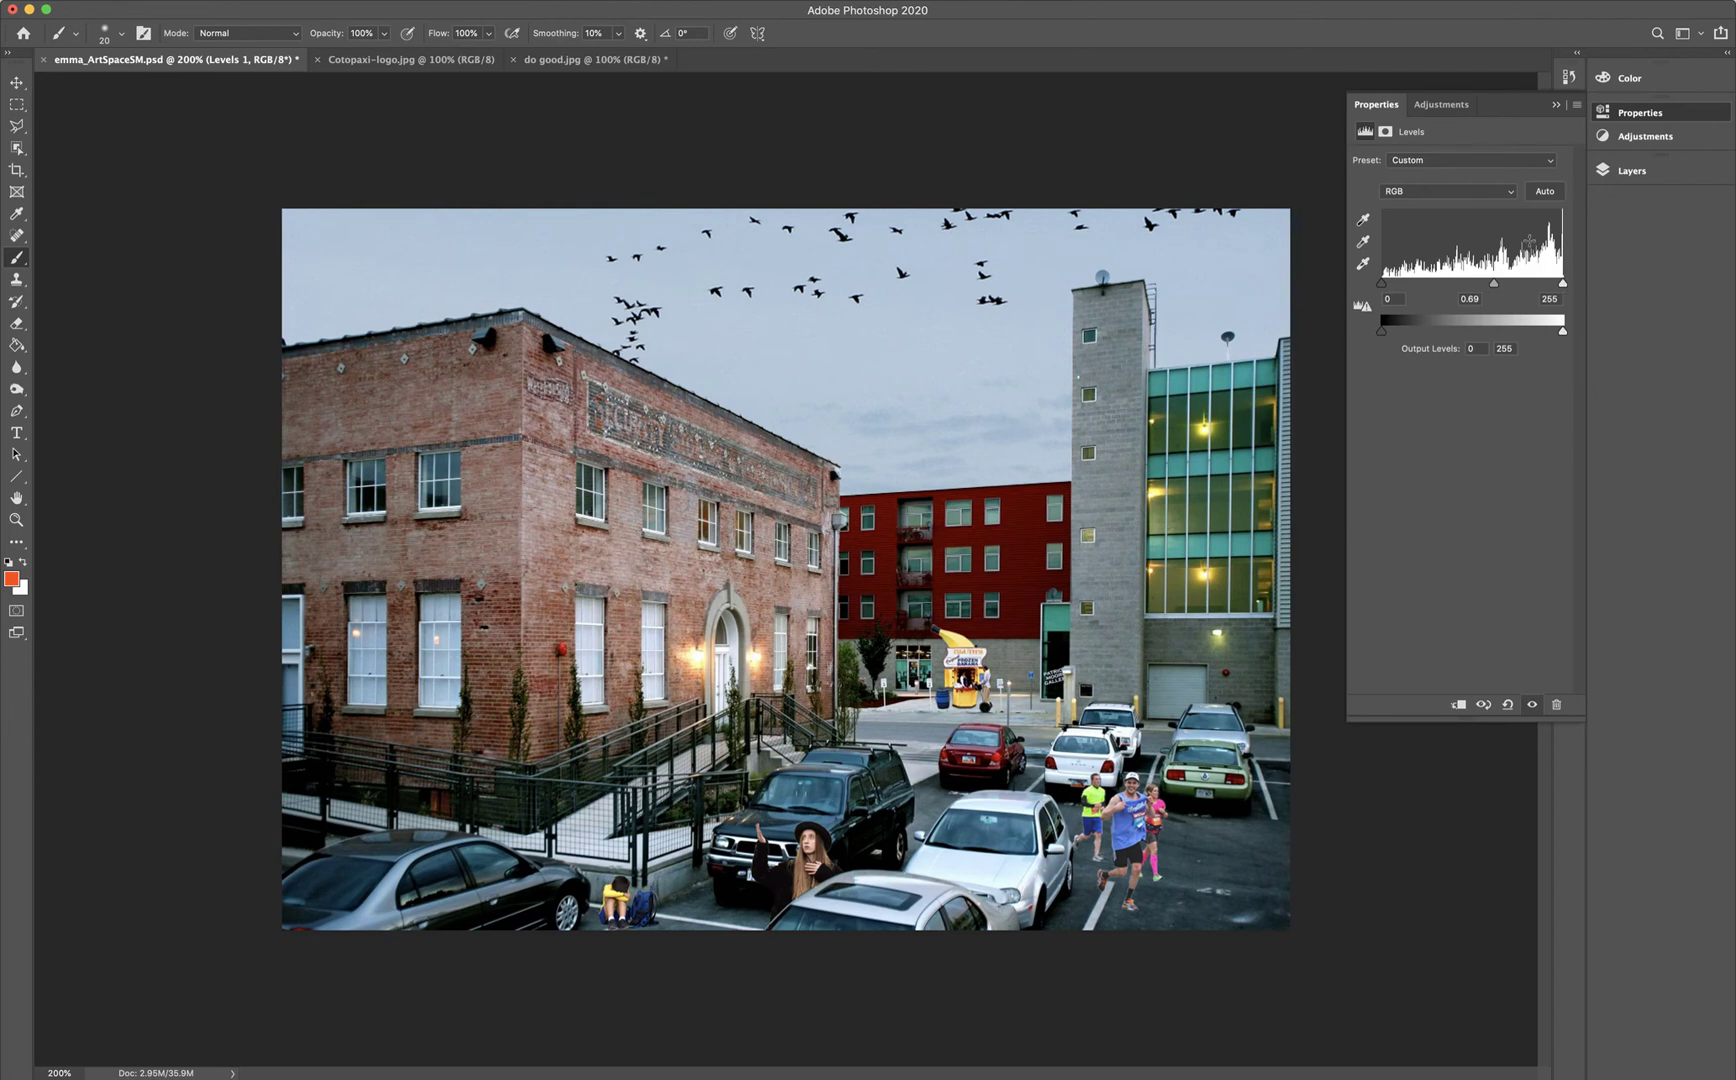
- Compare the Darker, Lighter and Lighten Shadows presets on the stand's Levels adjustment and apply Darker
left_click(1425, 161)
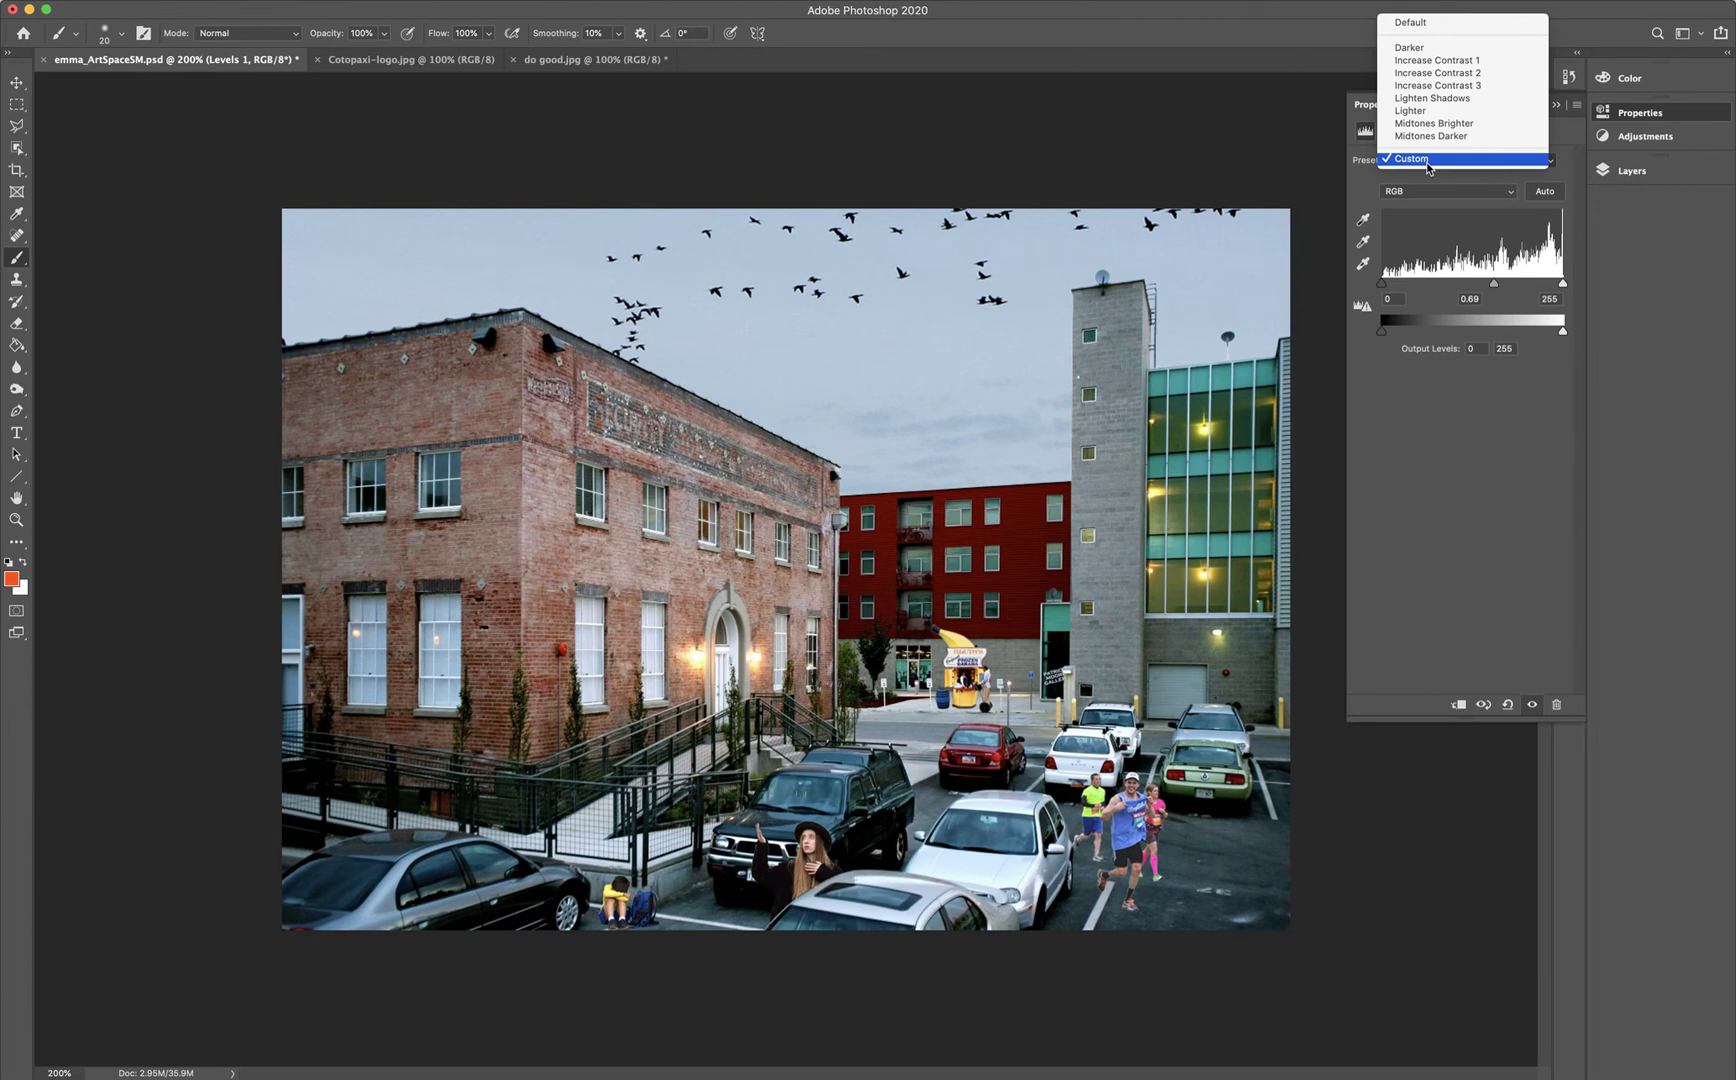
left_click(1365, 183)
left_click(1423, 161)
left_click(1476, 50)
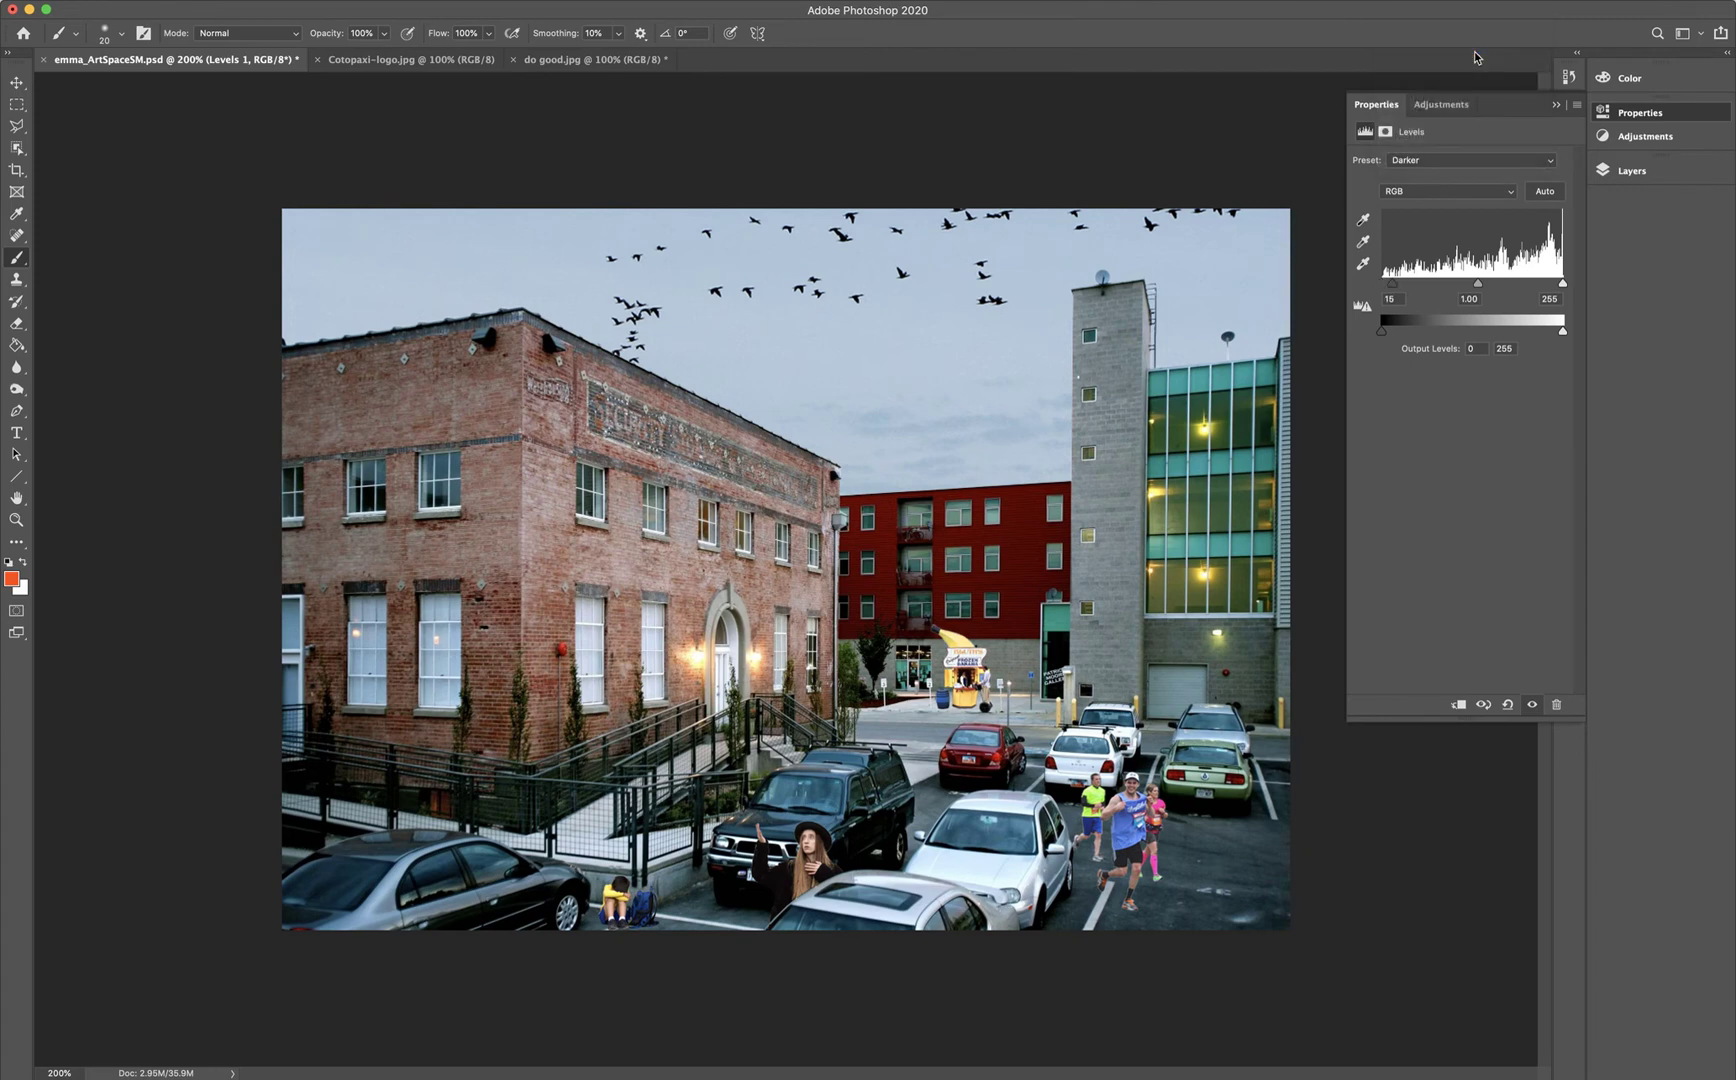
left_click(1468, 162)
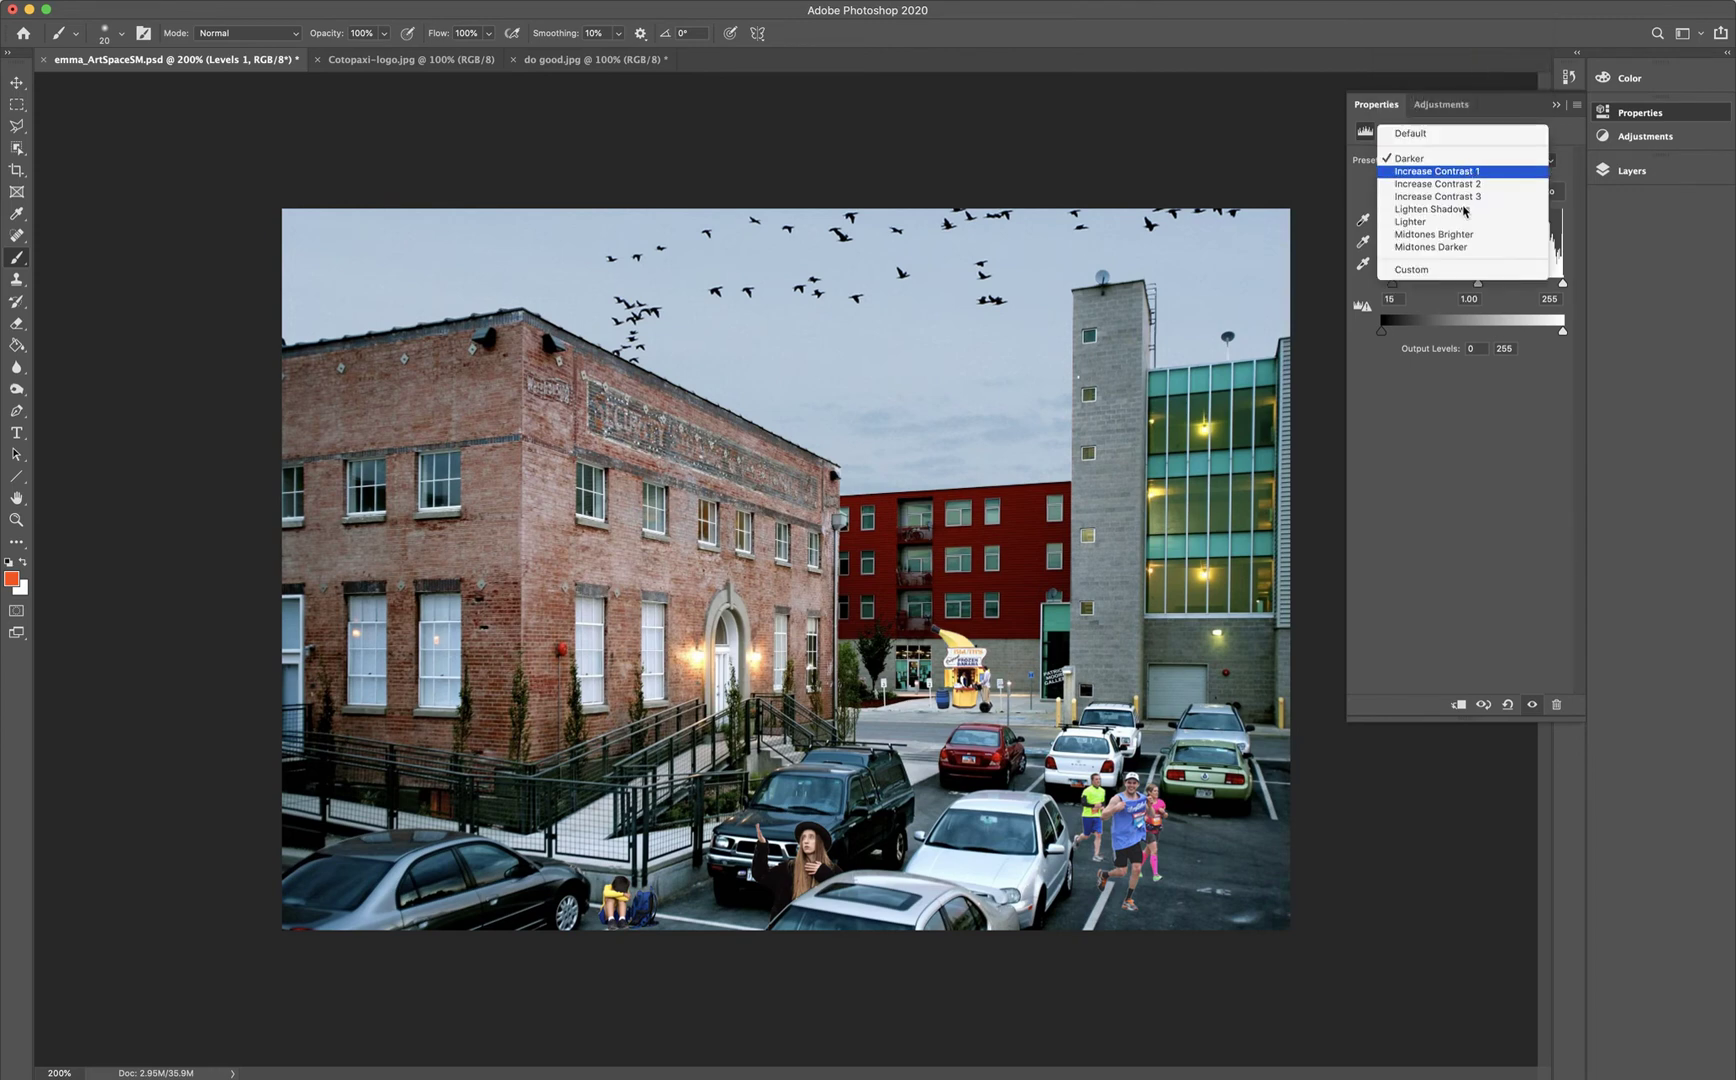
left_click(1458, 223)
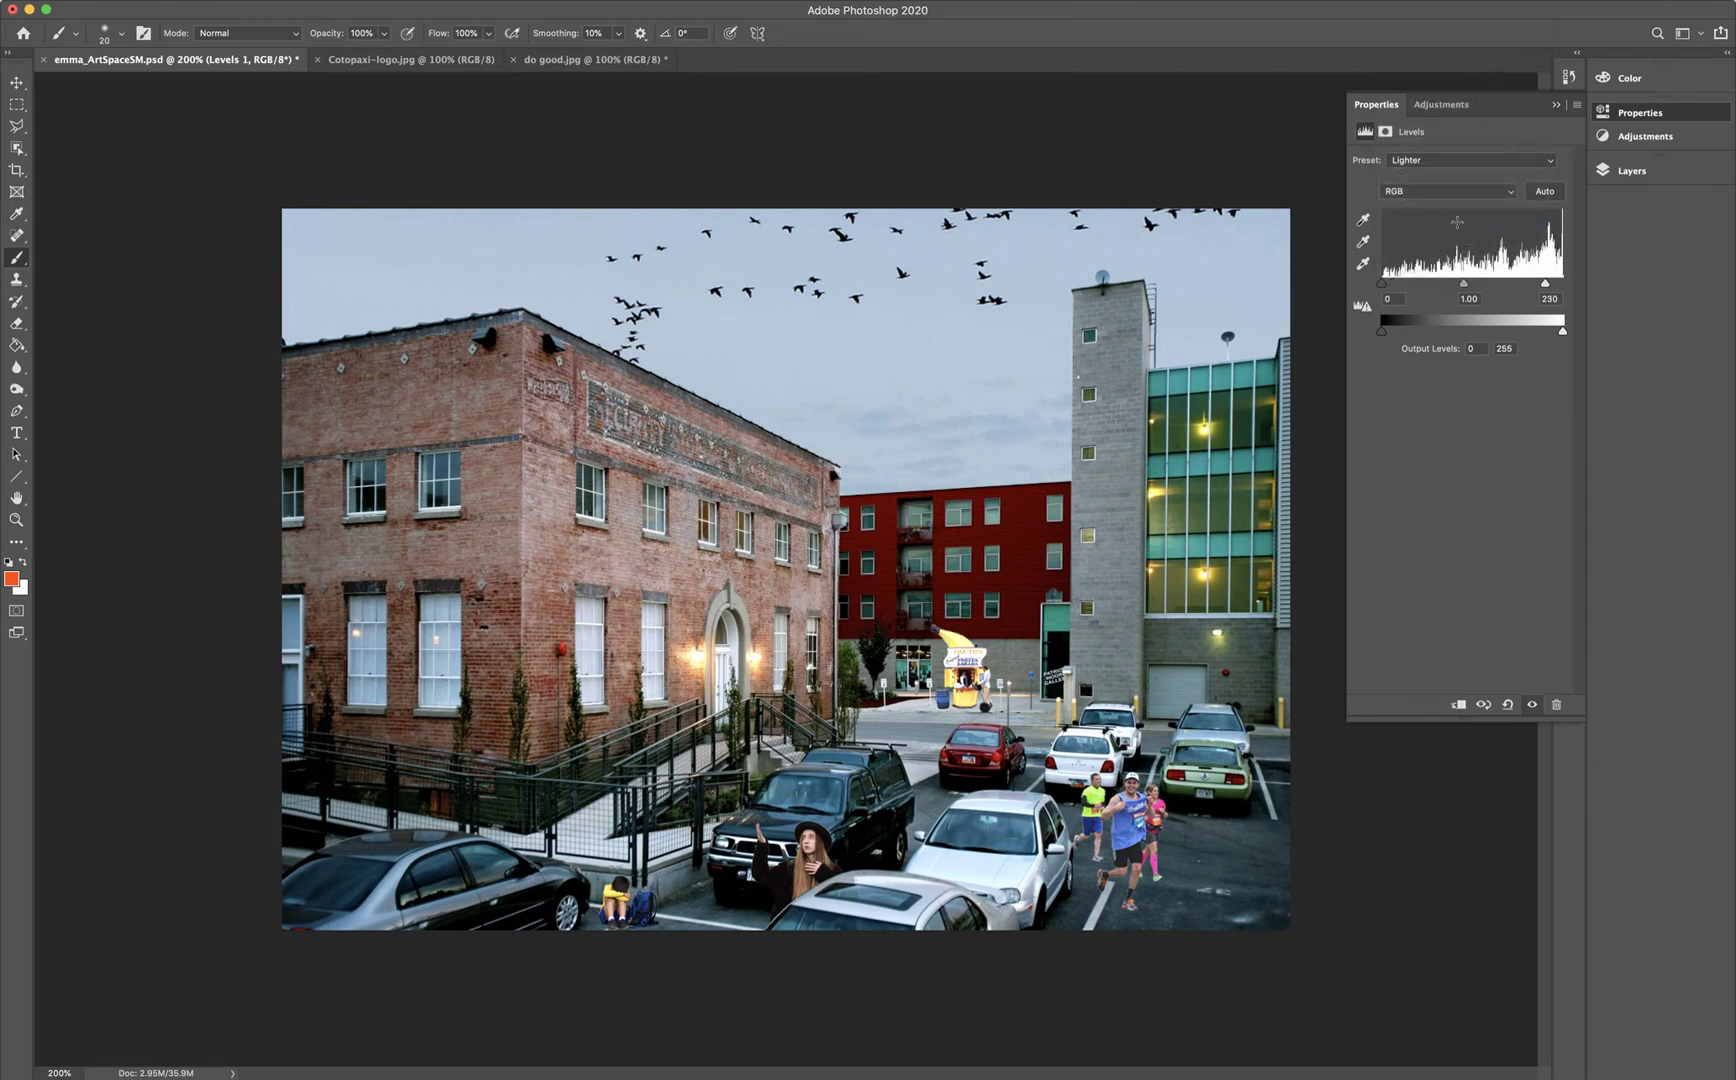
left_click(1470, 161)
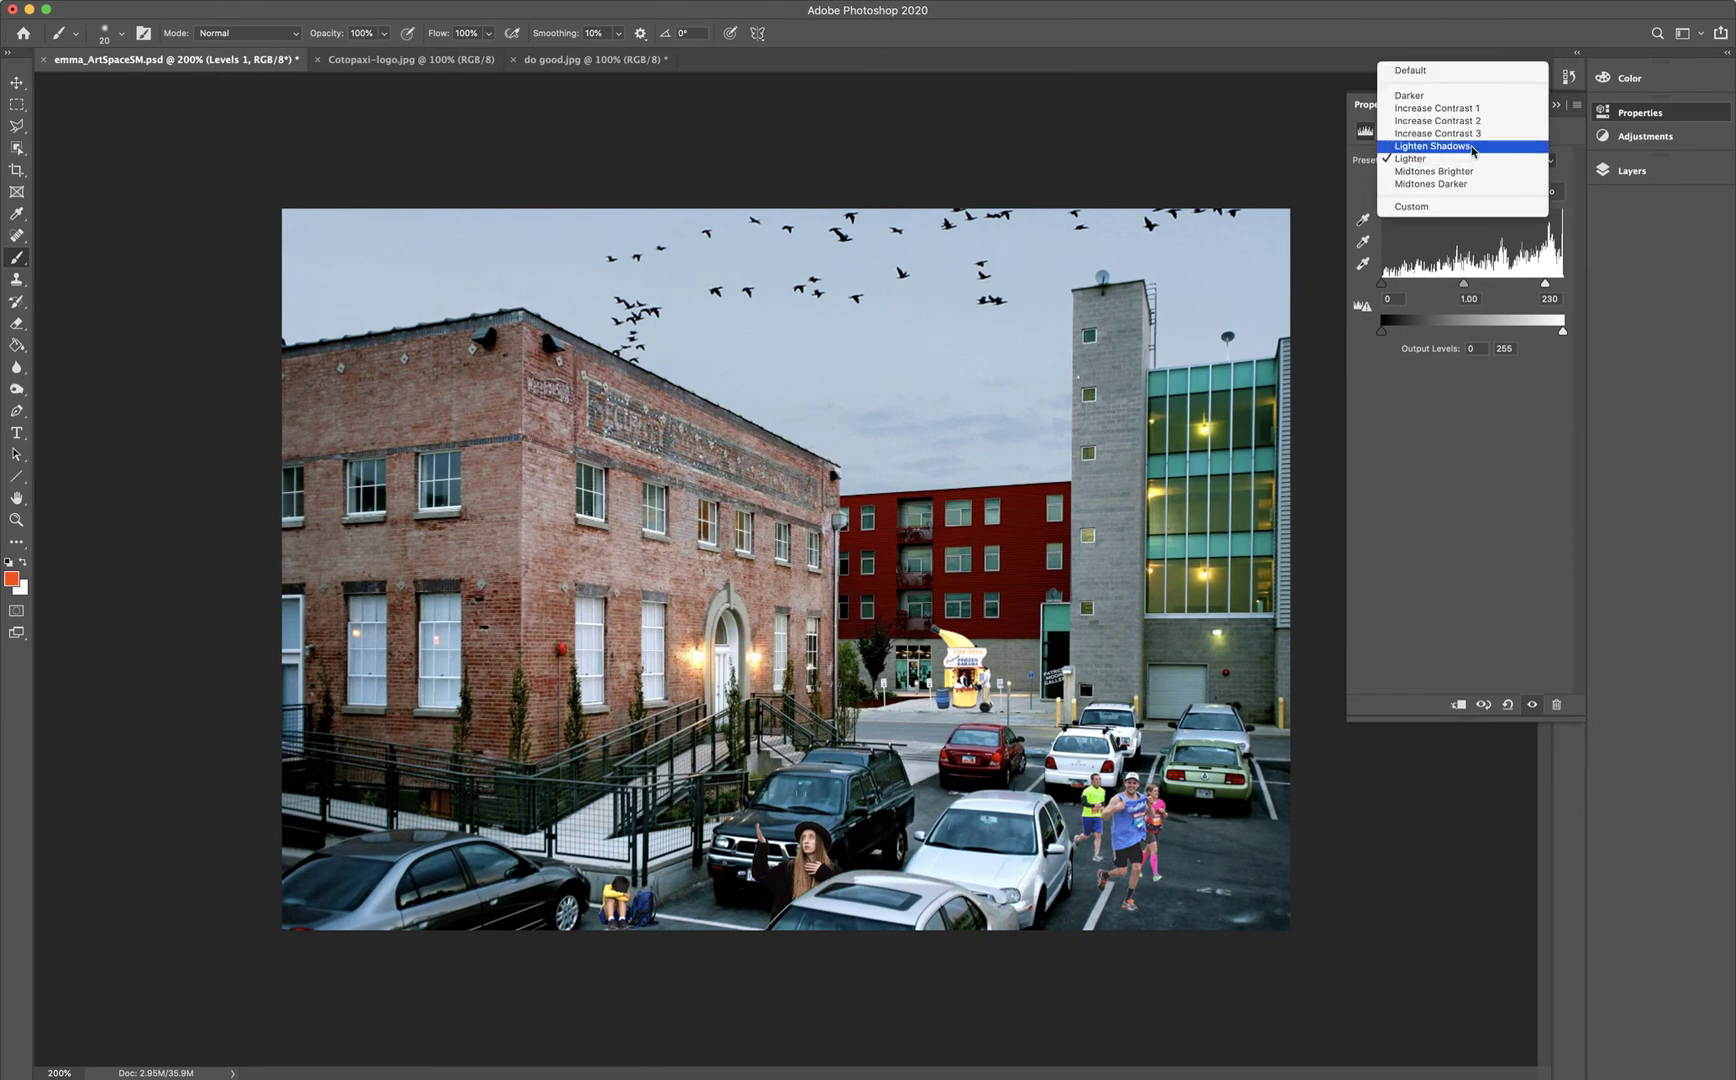
left_click(1472, 147)
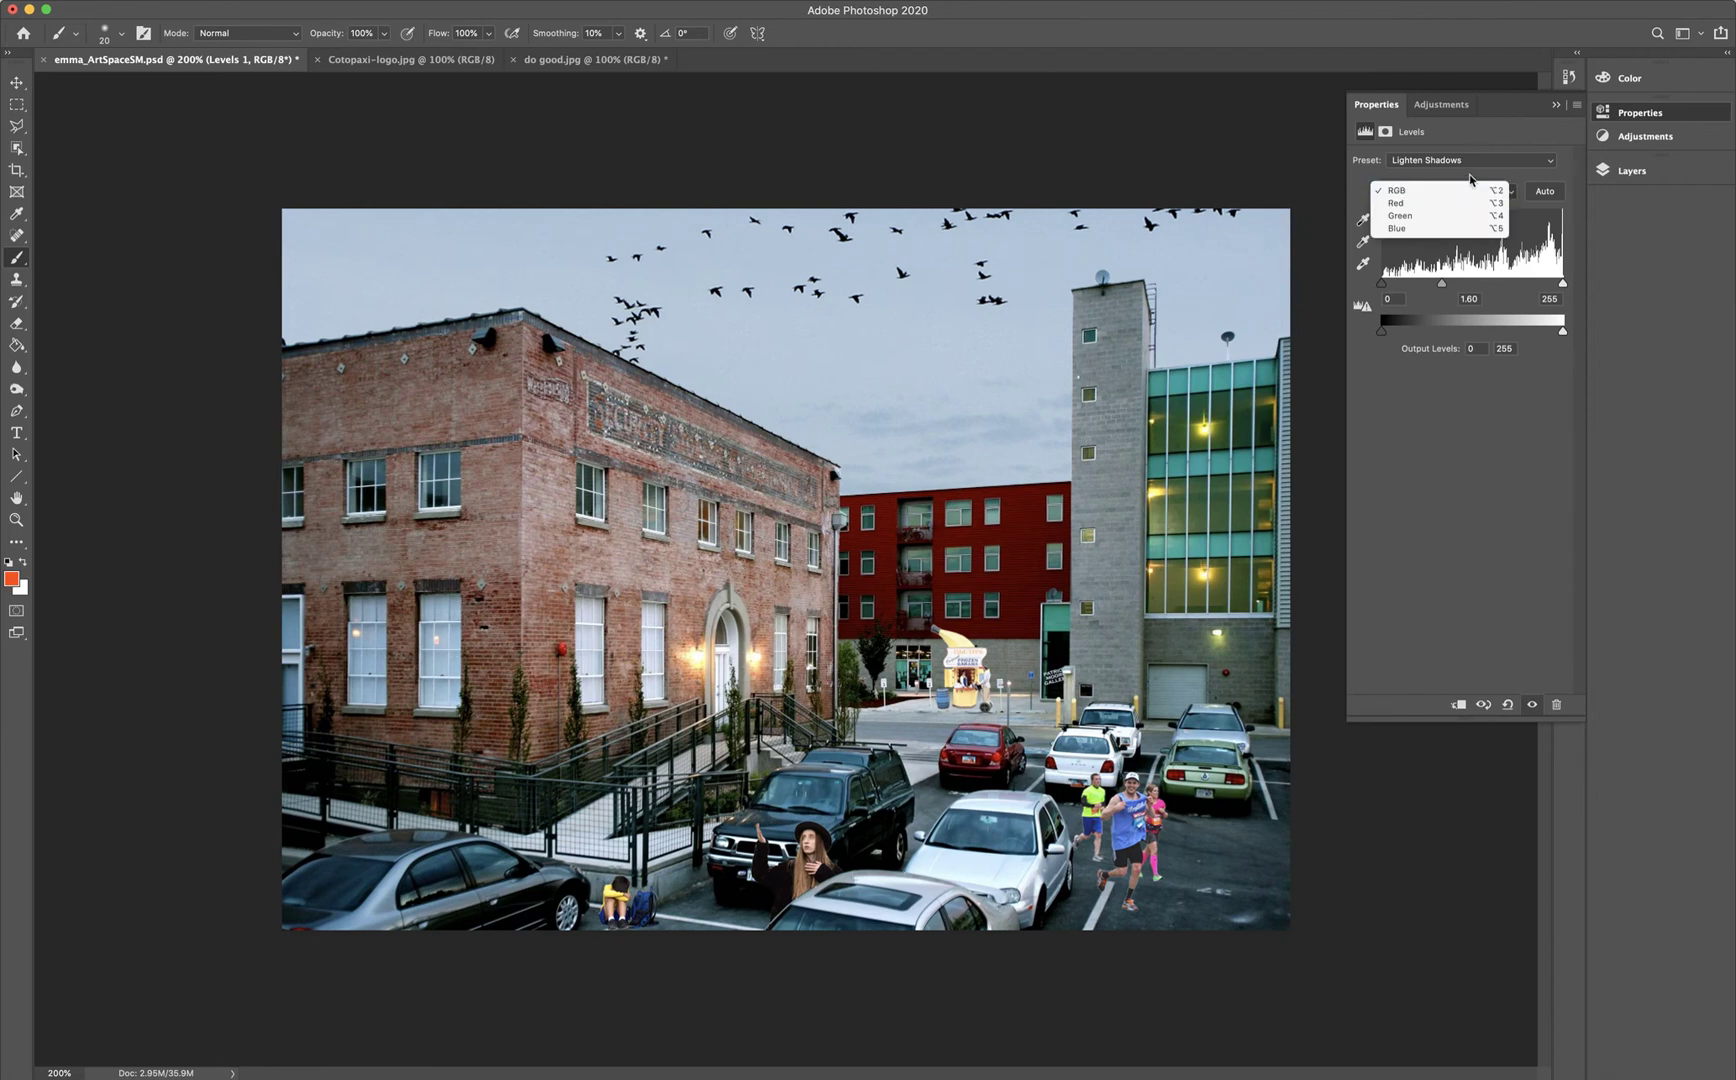
left_click(1470, 163)
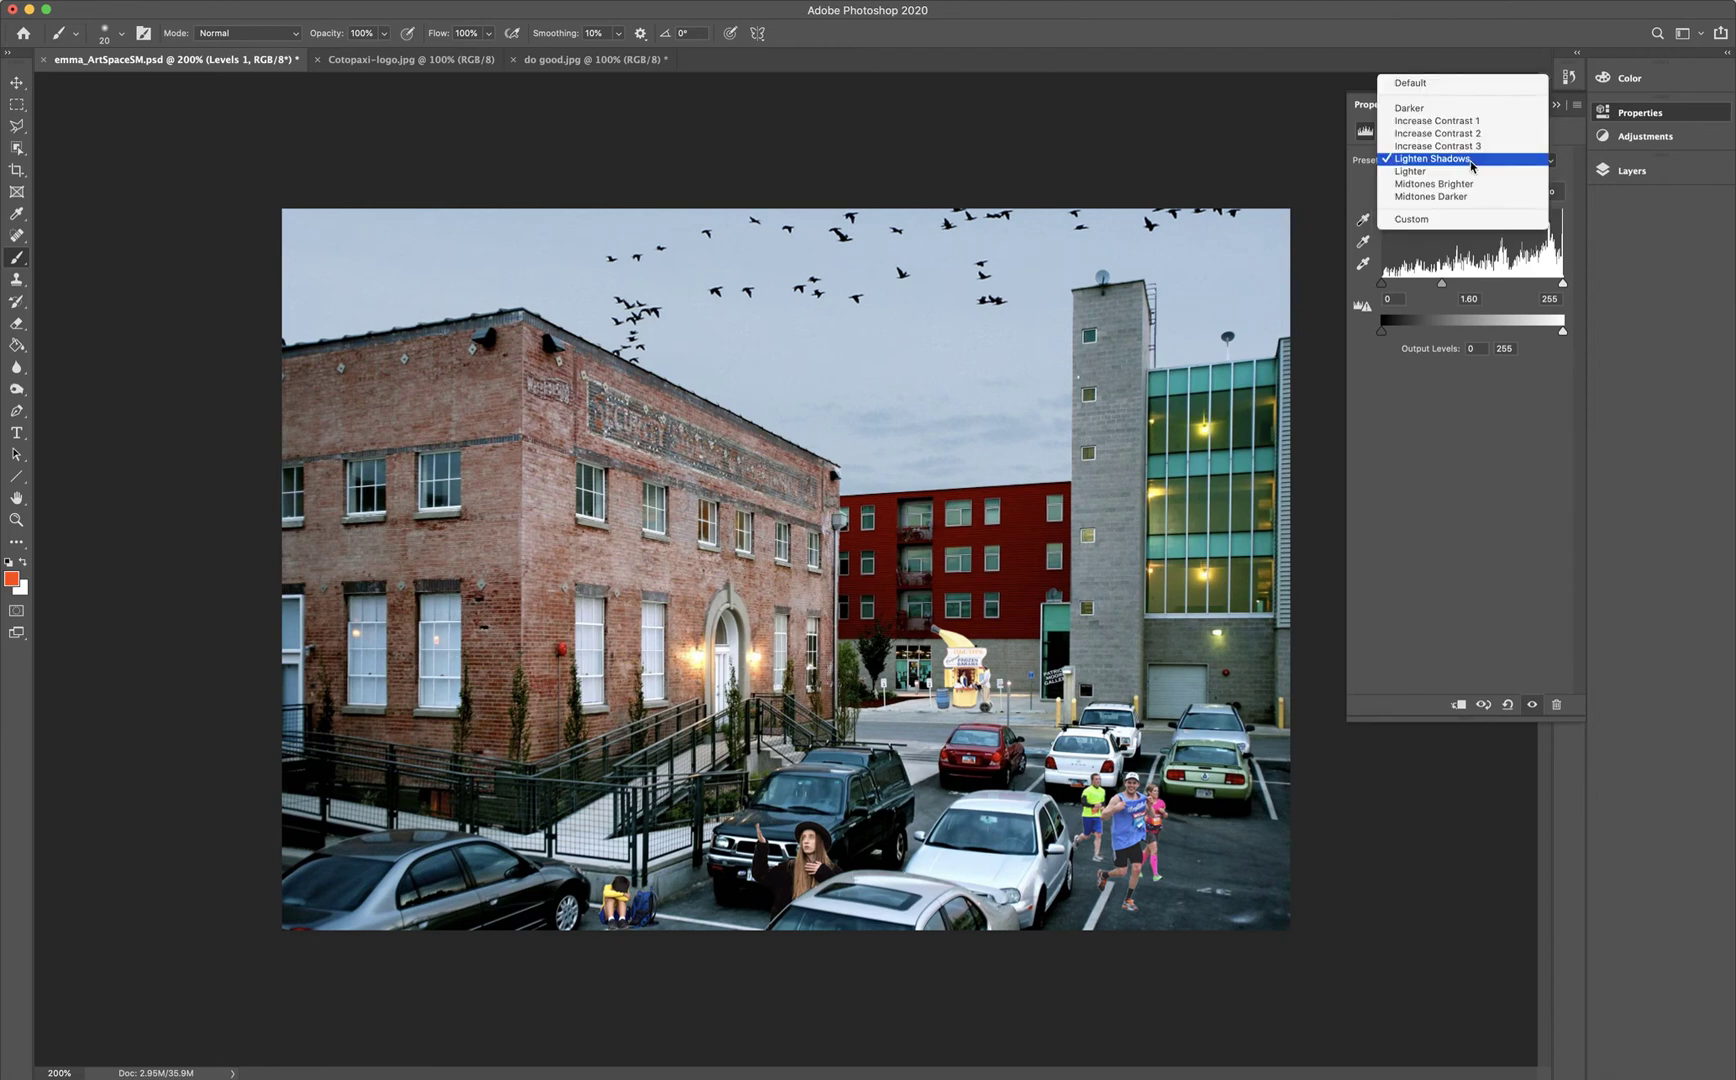
left_click(1470, 172)
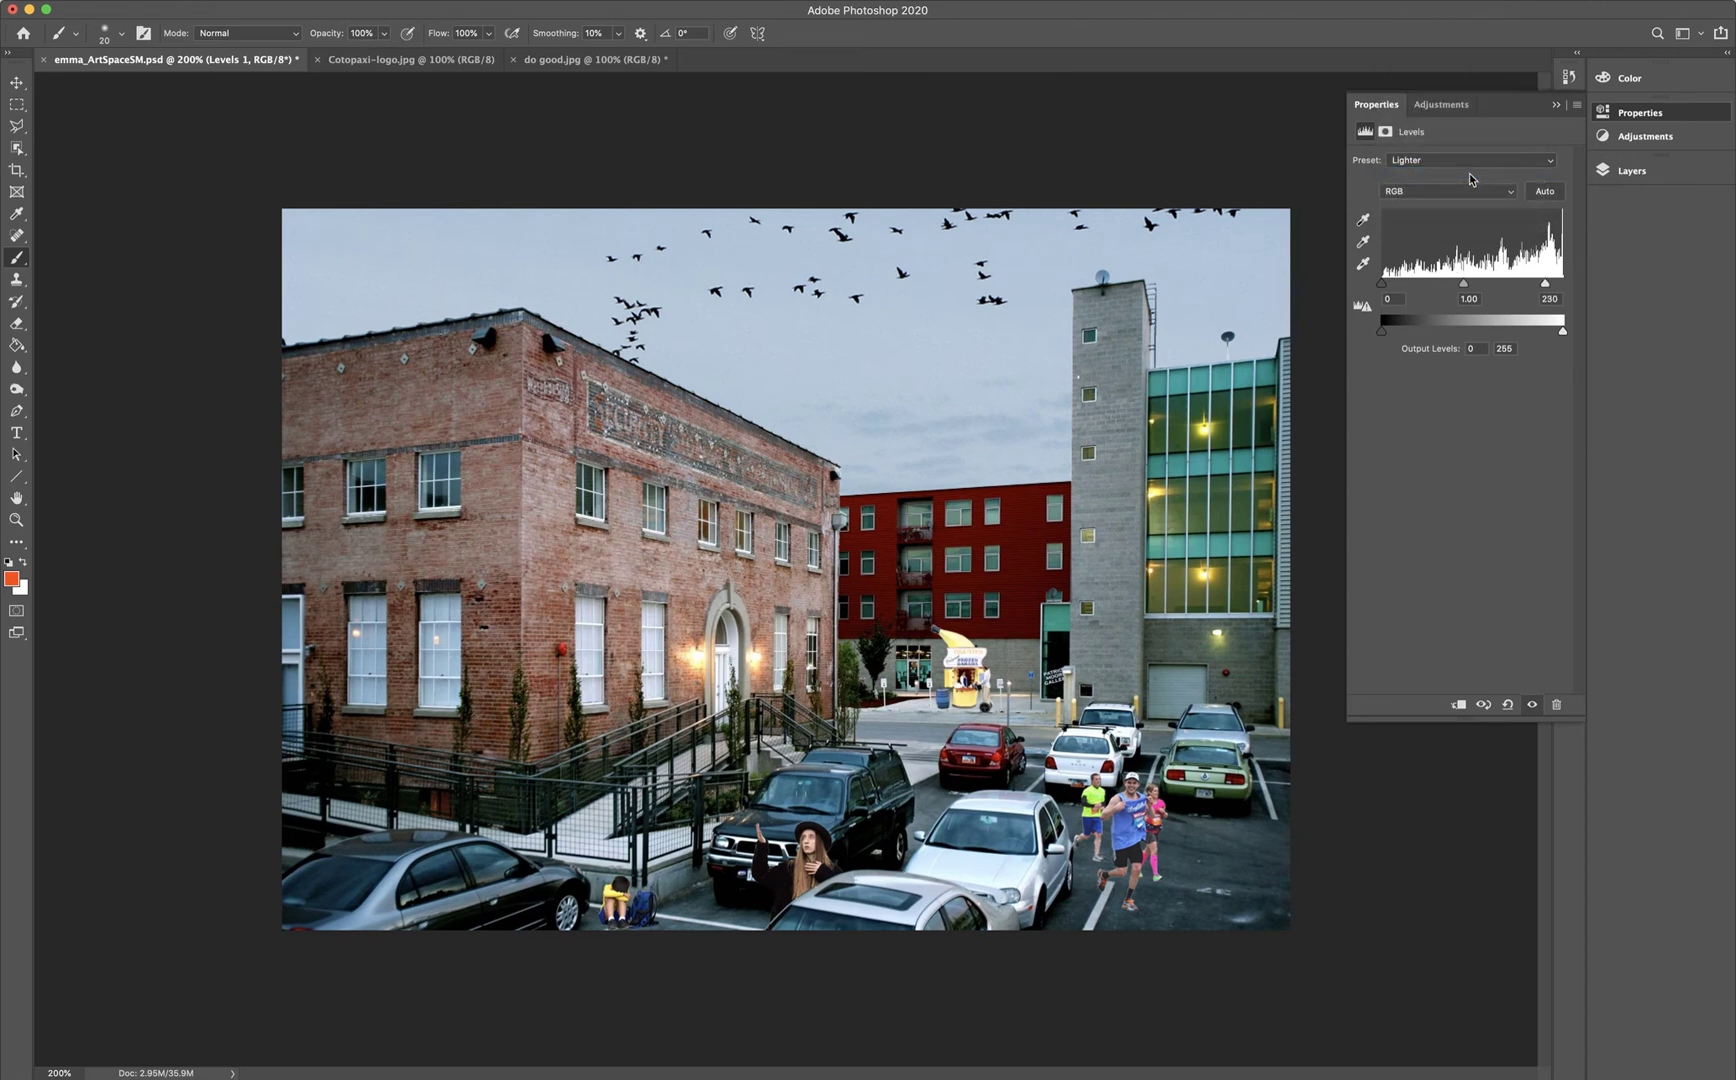
left_click(1470, 163)
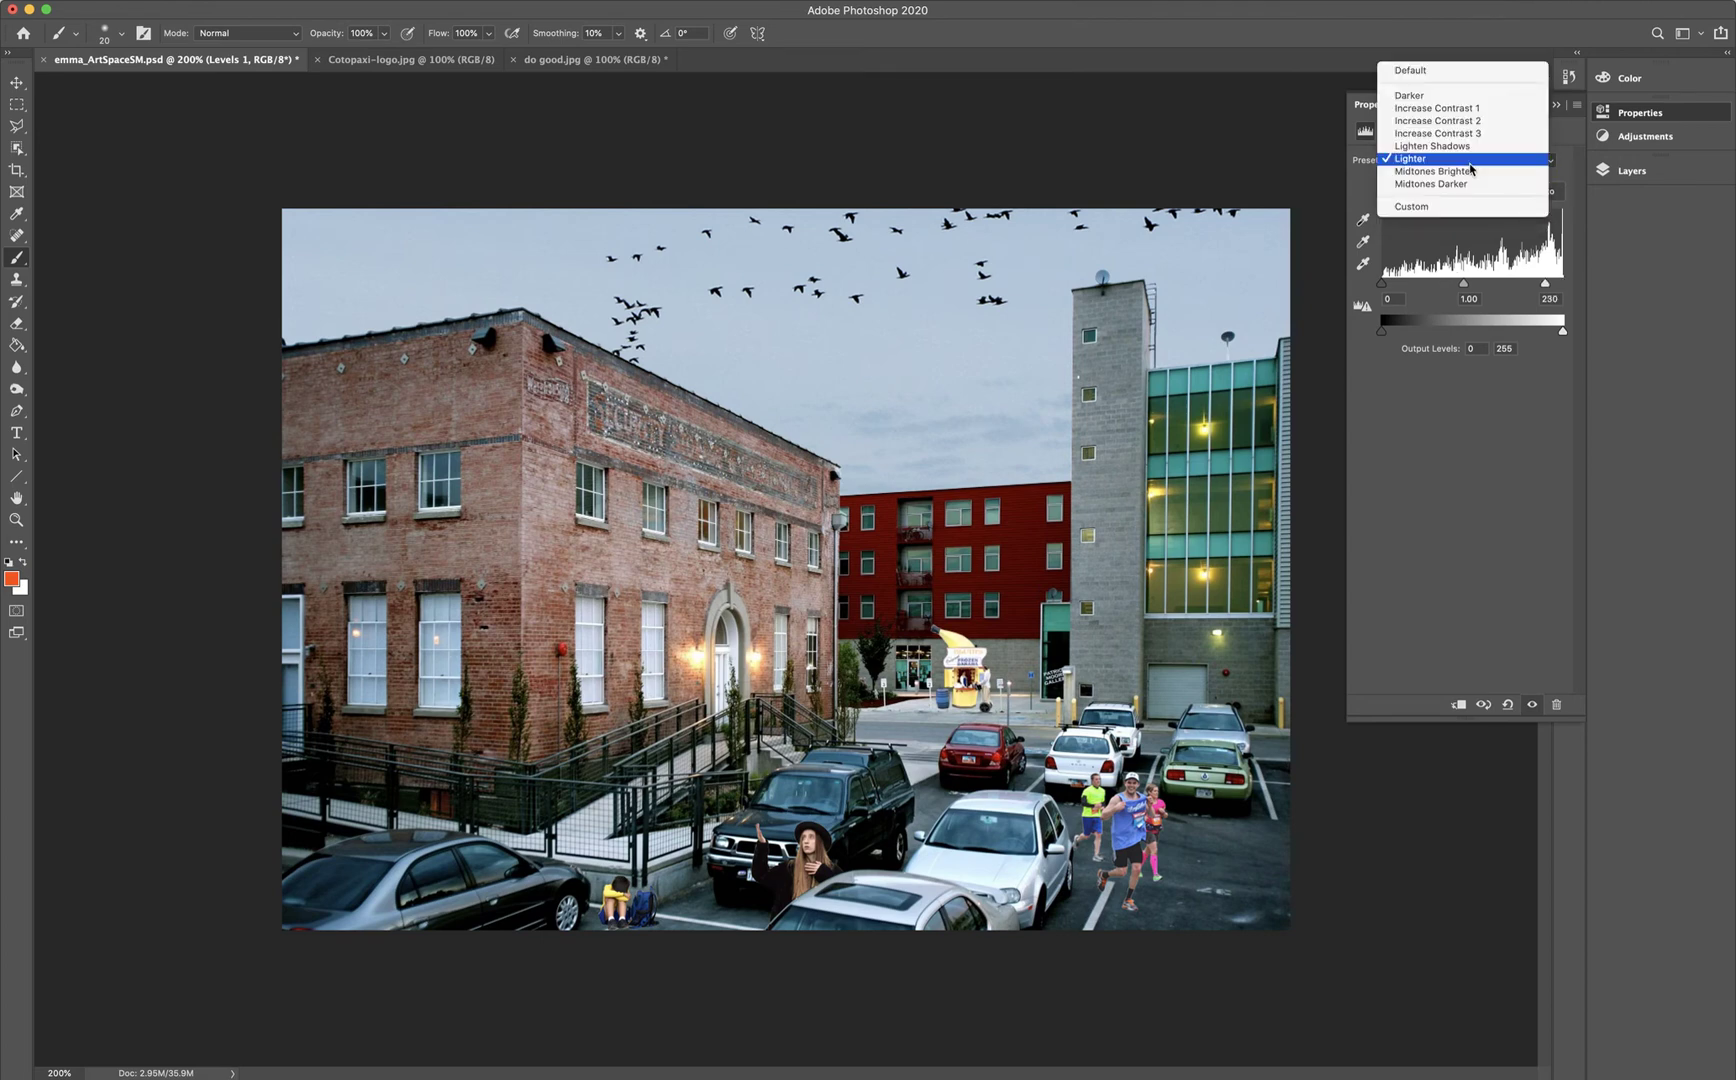
left_click(1469, 100)
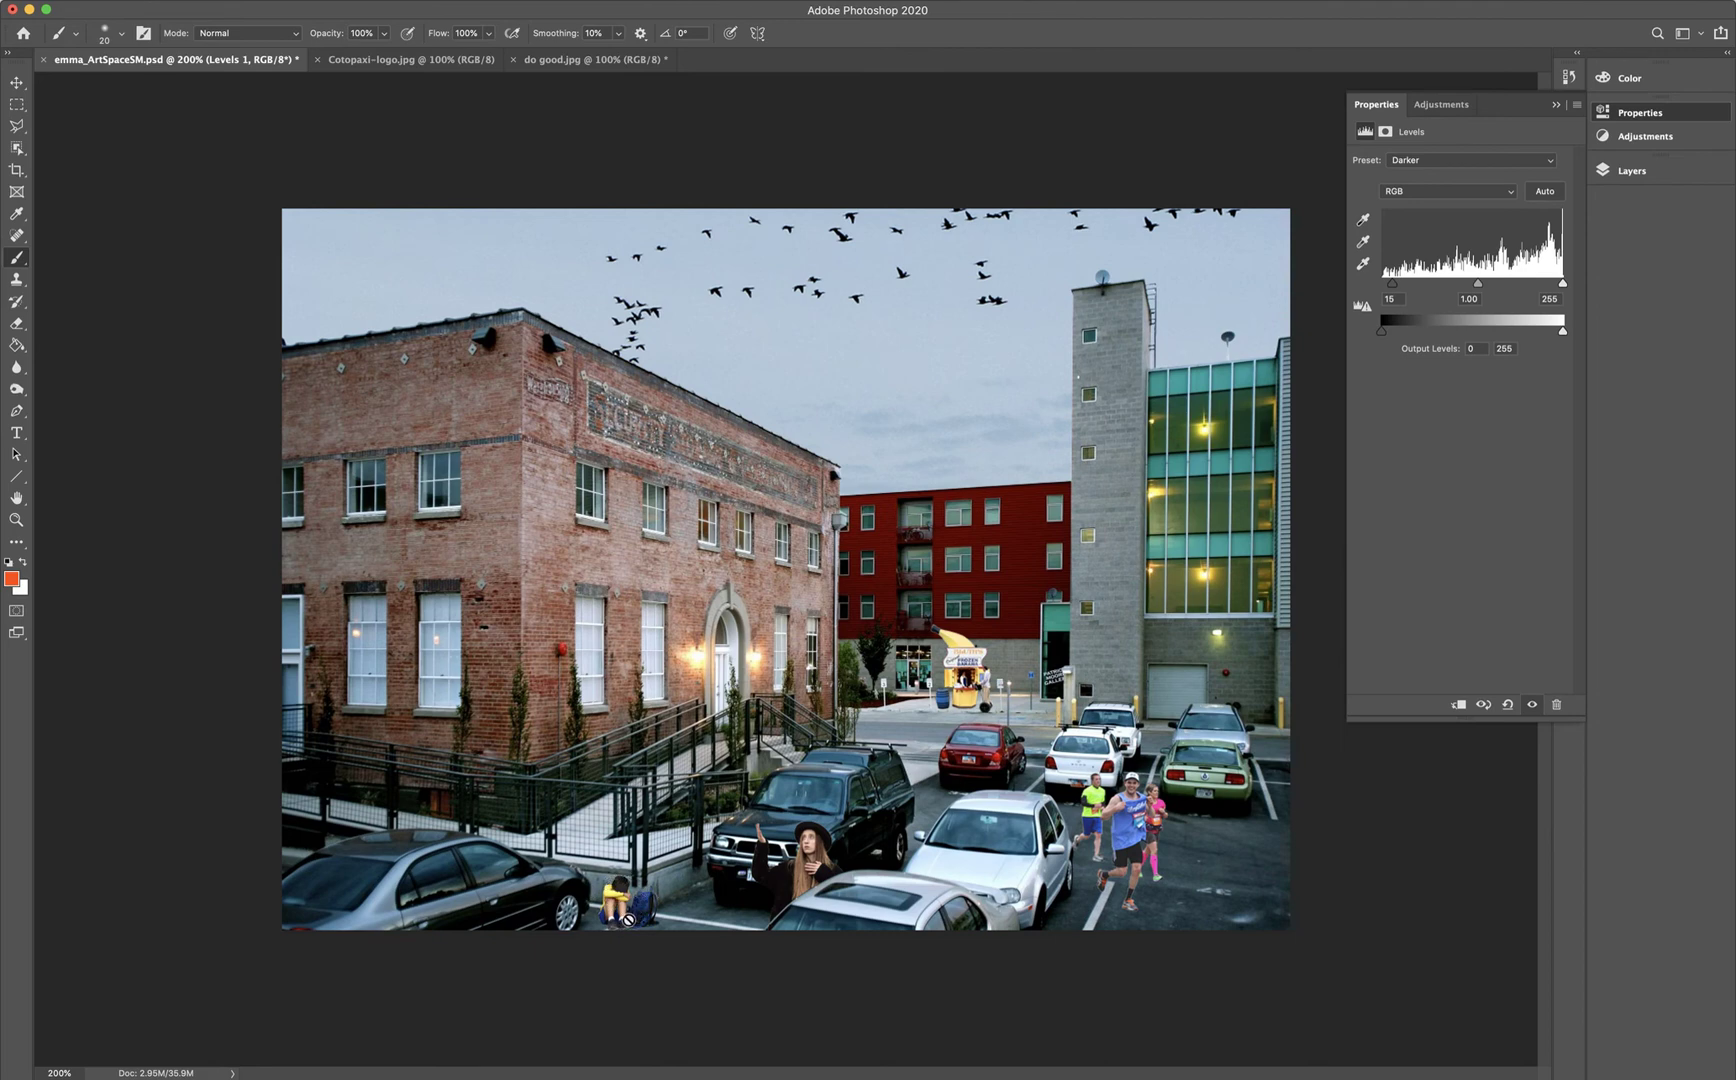
left_click(1649, 117)
- Collapse the bananaStand group and add a Levels adjustment layer above the sadChild layer in the people group
left_click(1630, 174)
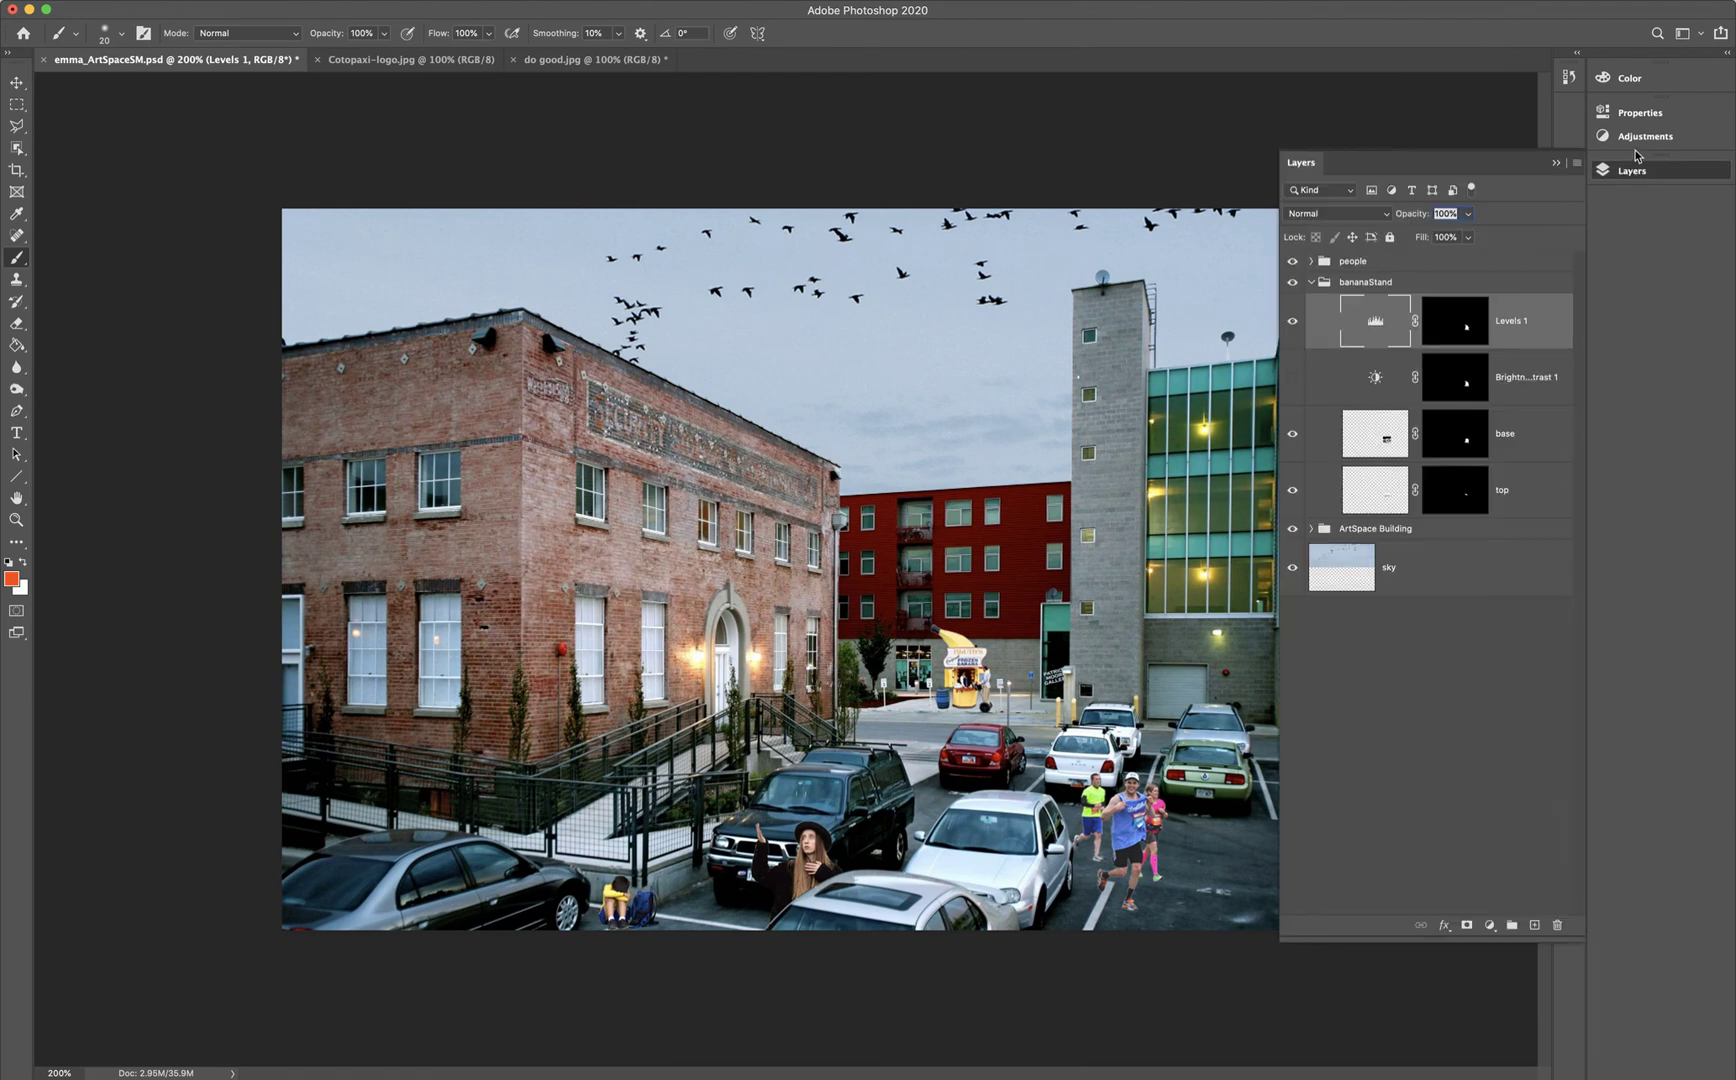
left_click(1311, 282)
left_click(1311, 262)
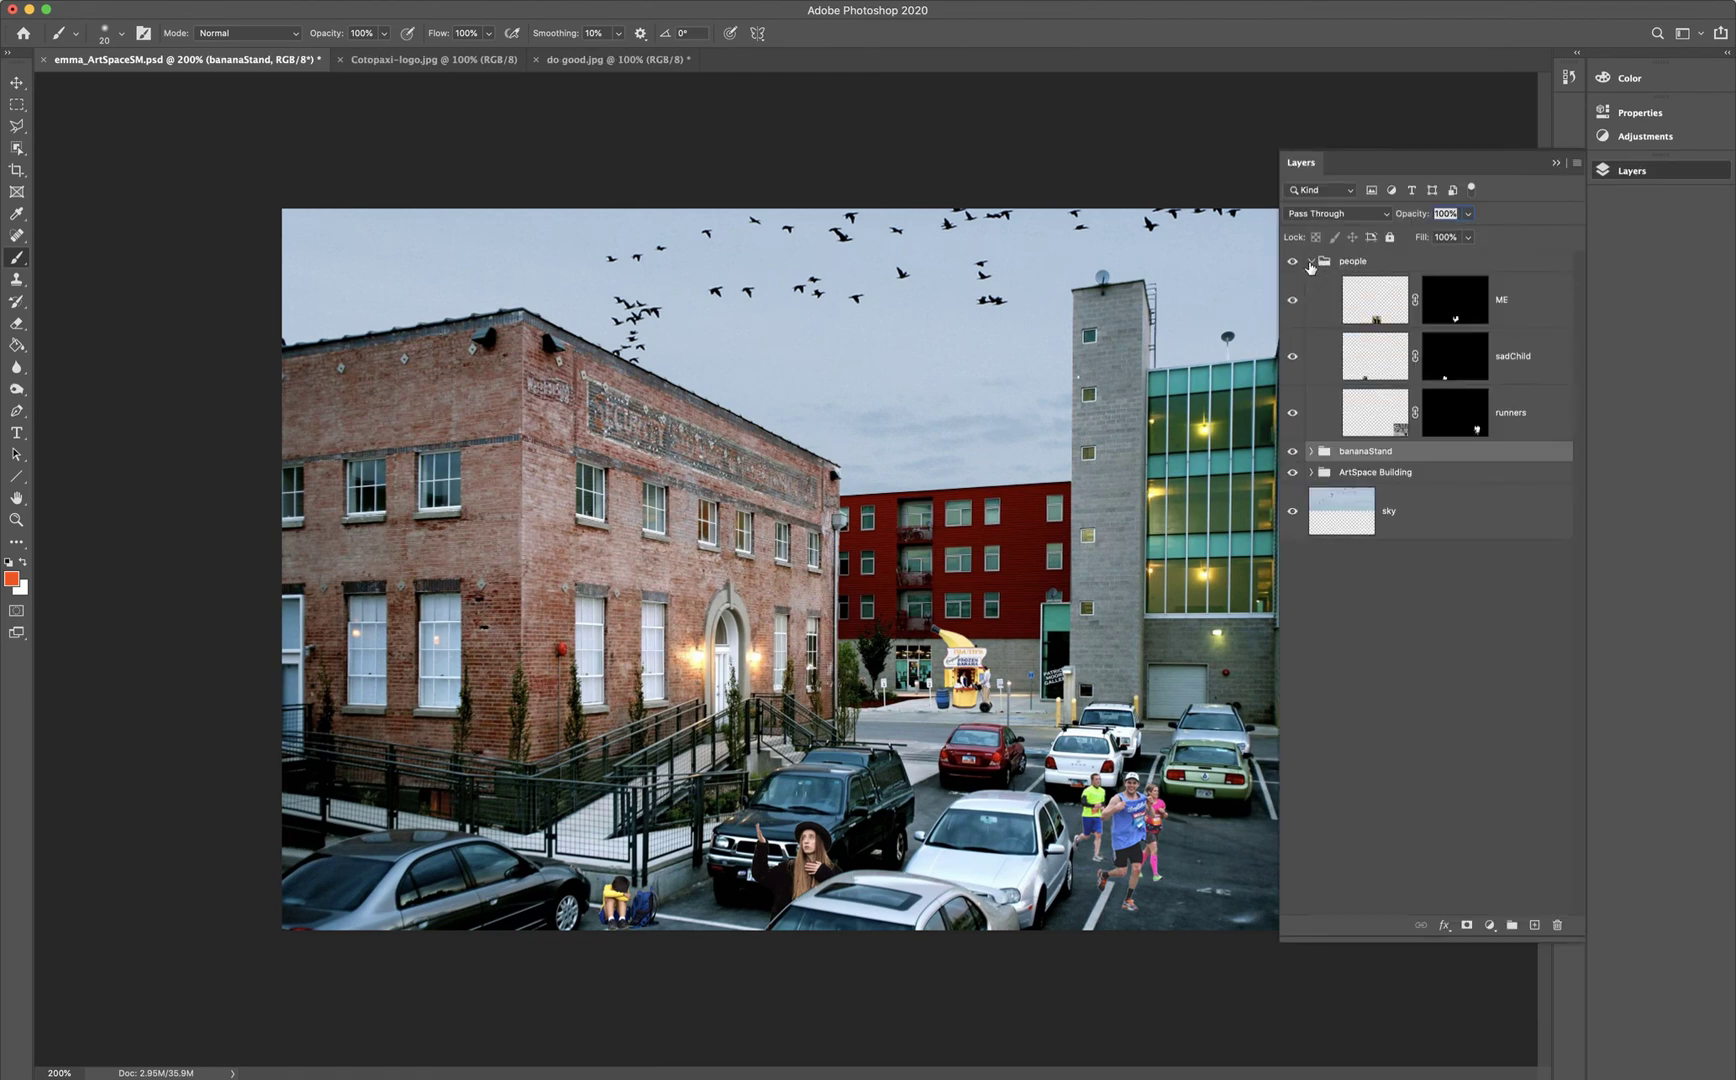
left_click(1486, 376)
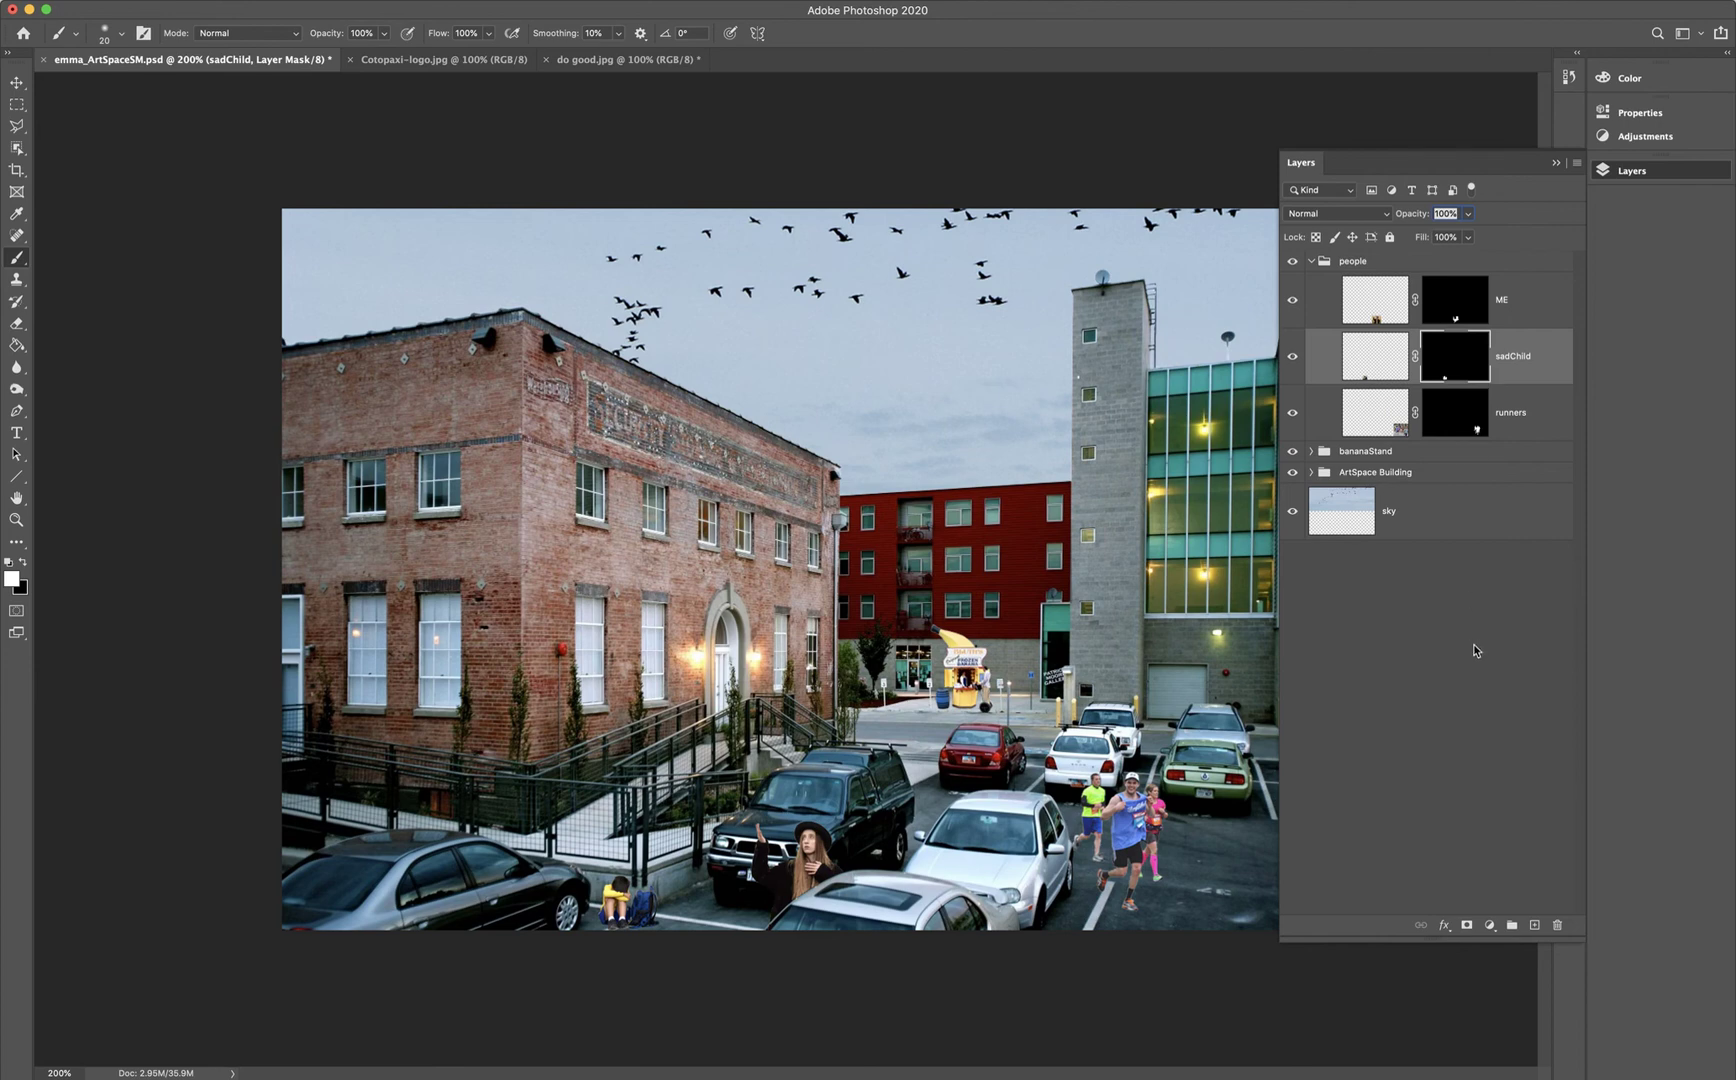
left_click(1490, 926)
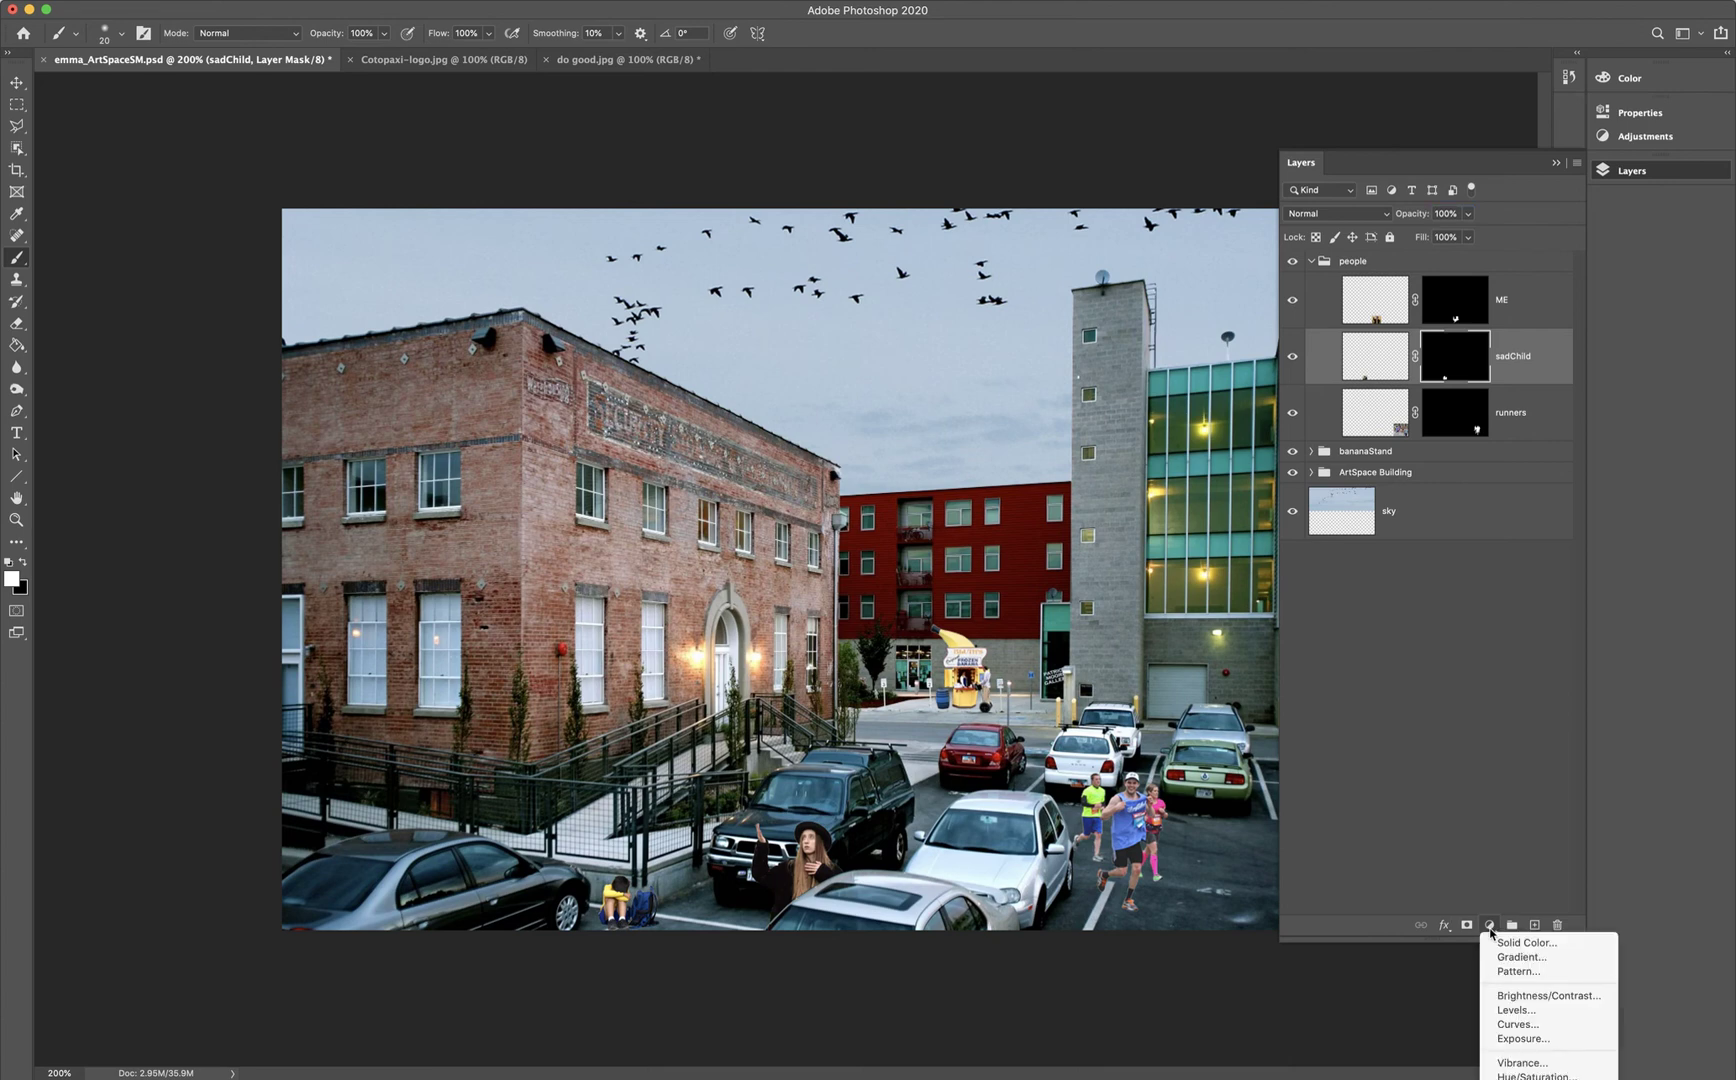
left_click(1528, 1012)
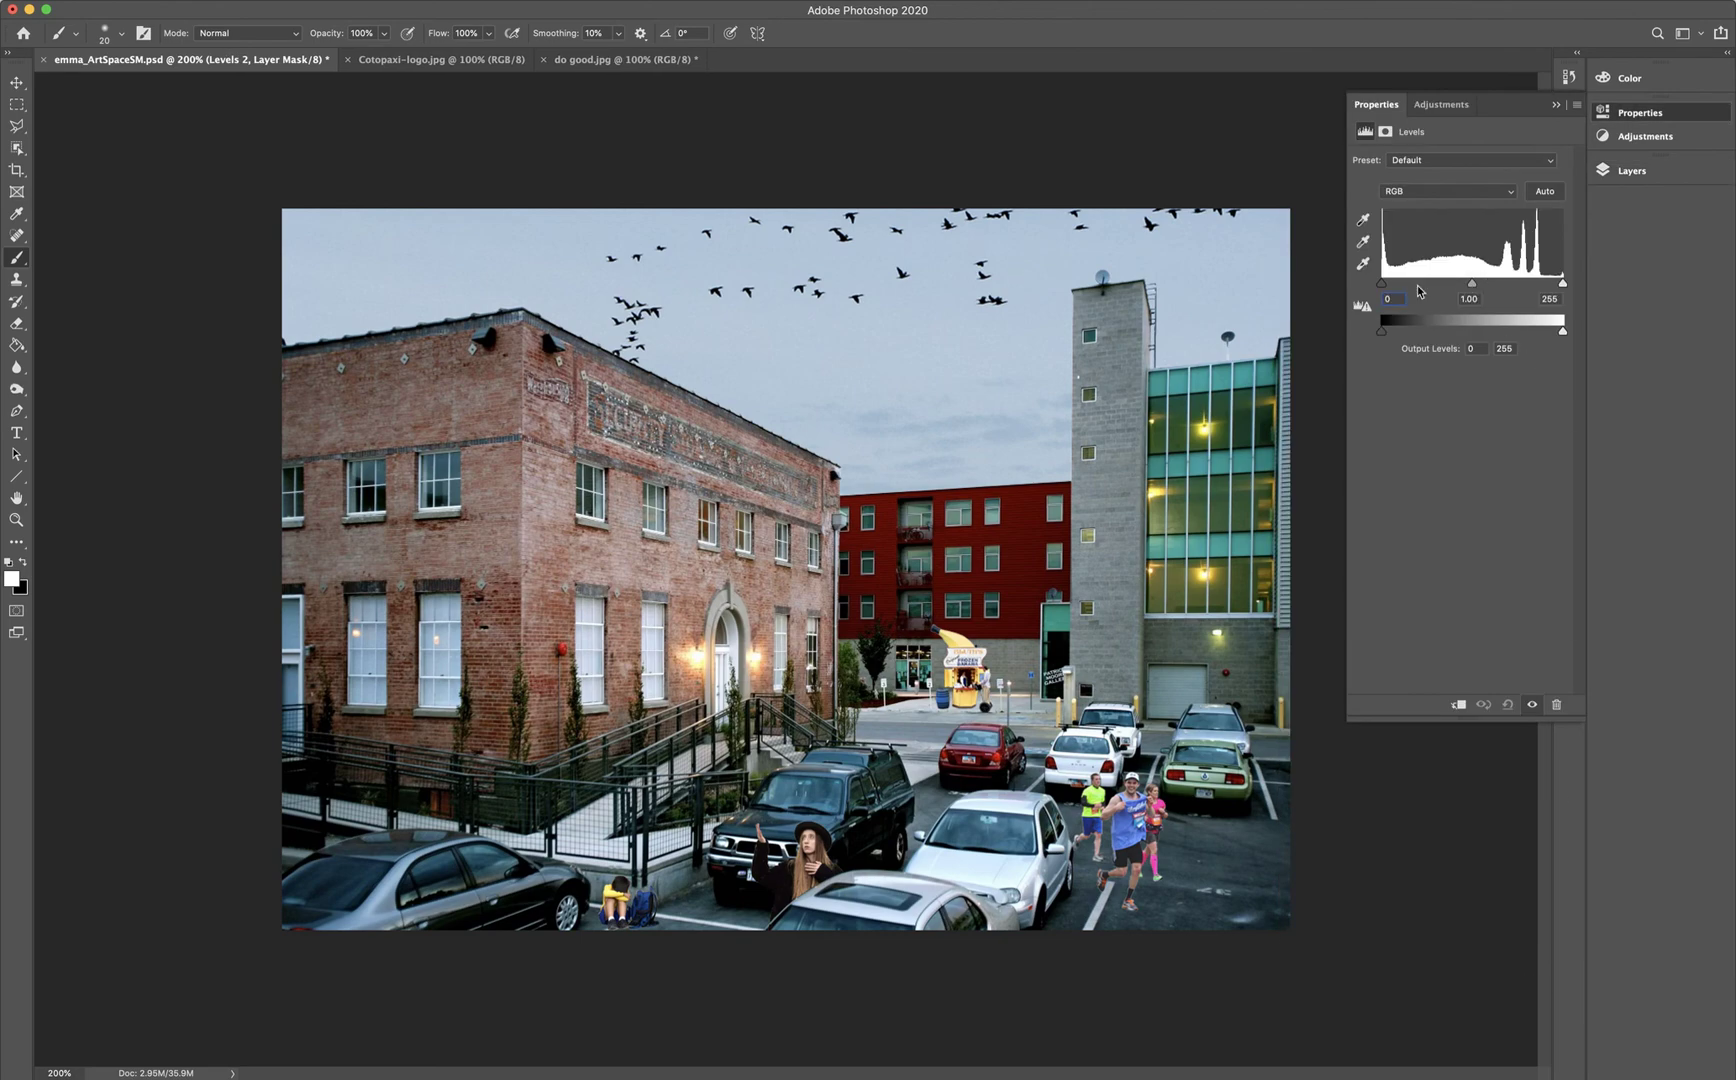
mouse_move(1382, 285)
left_mouse_down()
mouse_move(1432, 290)
mouse_move(1382, 290)
left_mouse_up()
left_click(1676, 168)
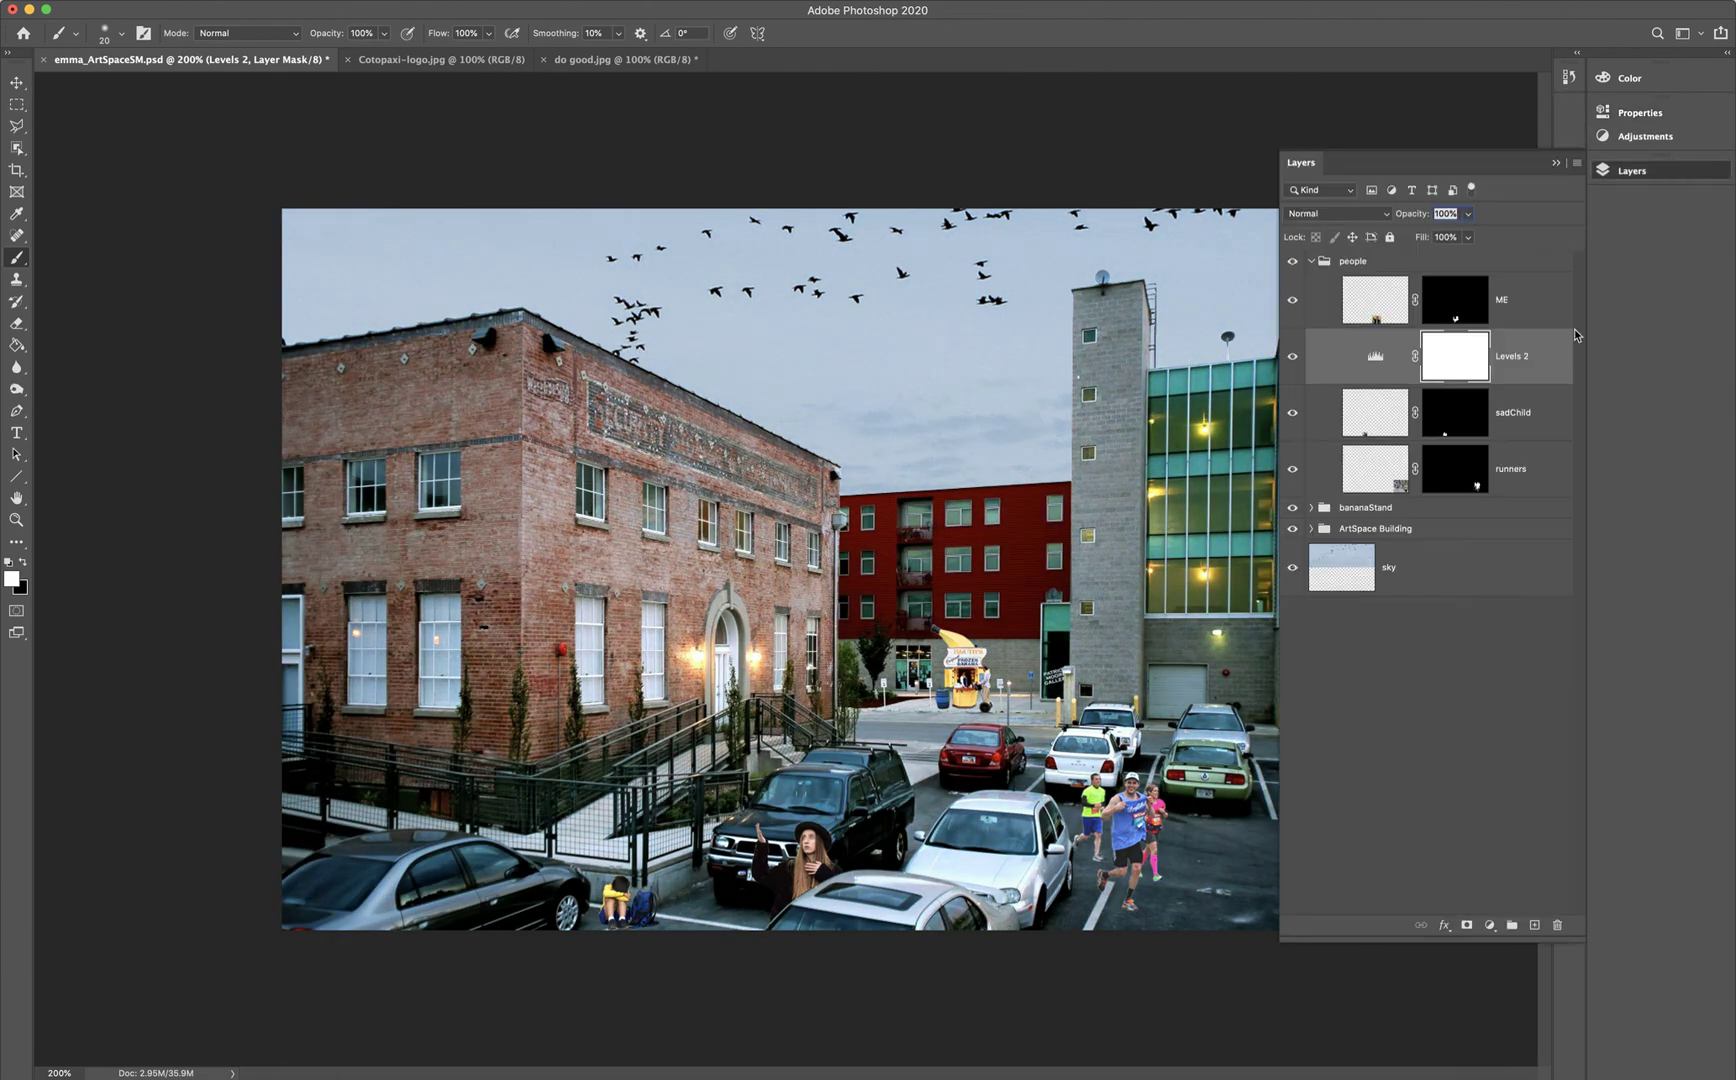
- Replace the Levels 2 layer's white mask with a copy of the sadChild mask and rename the layer "sad child levels"
left_click(1461, 420)
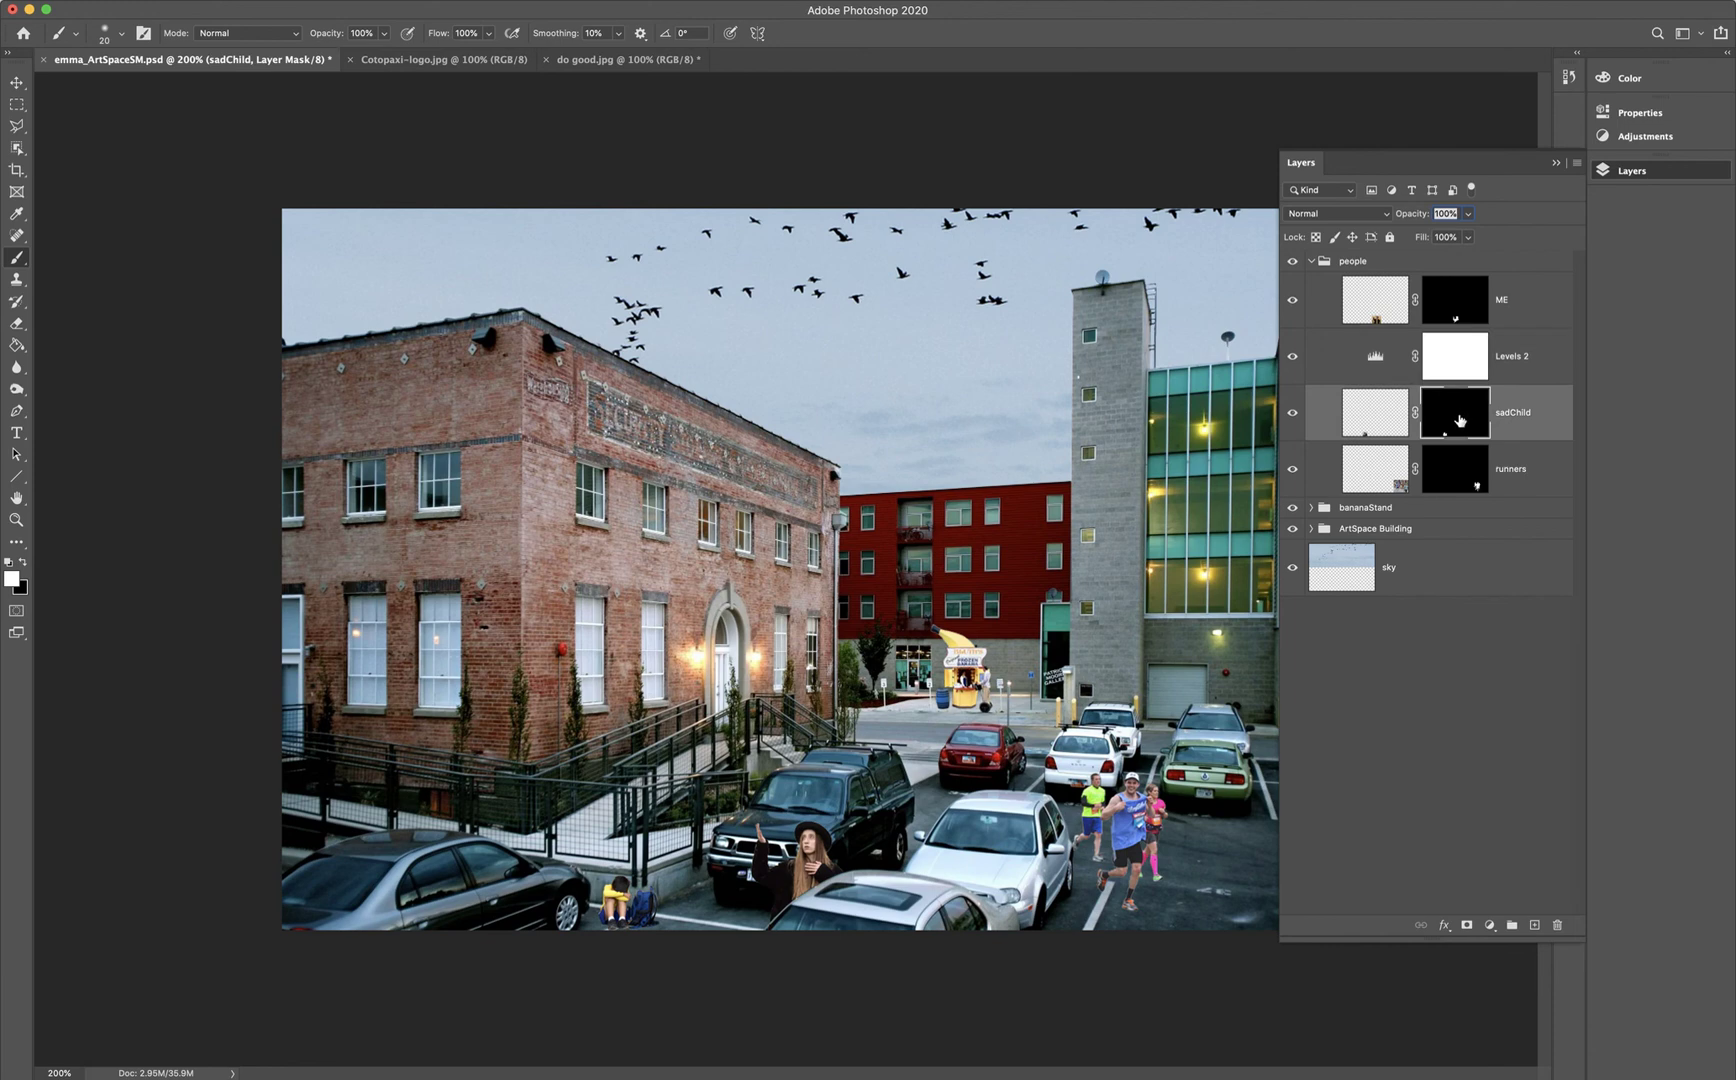
left_click_drag(1459, 420, 1459, 358)
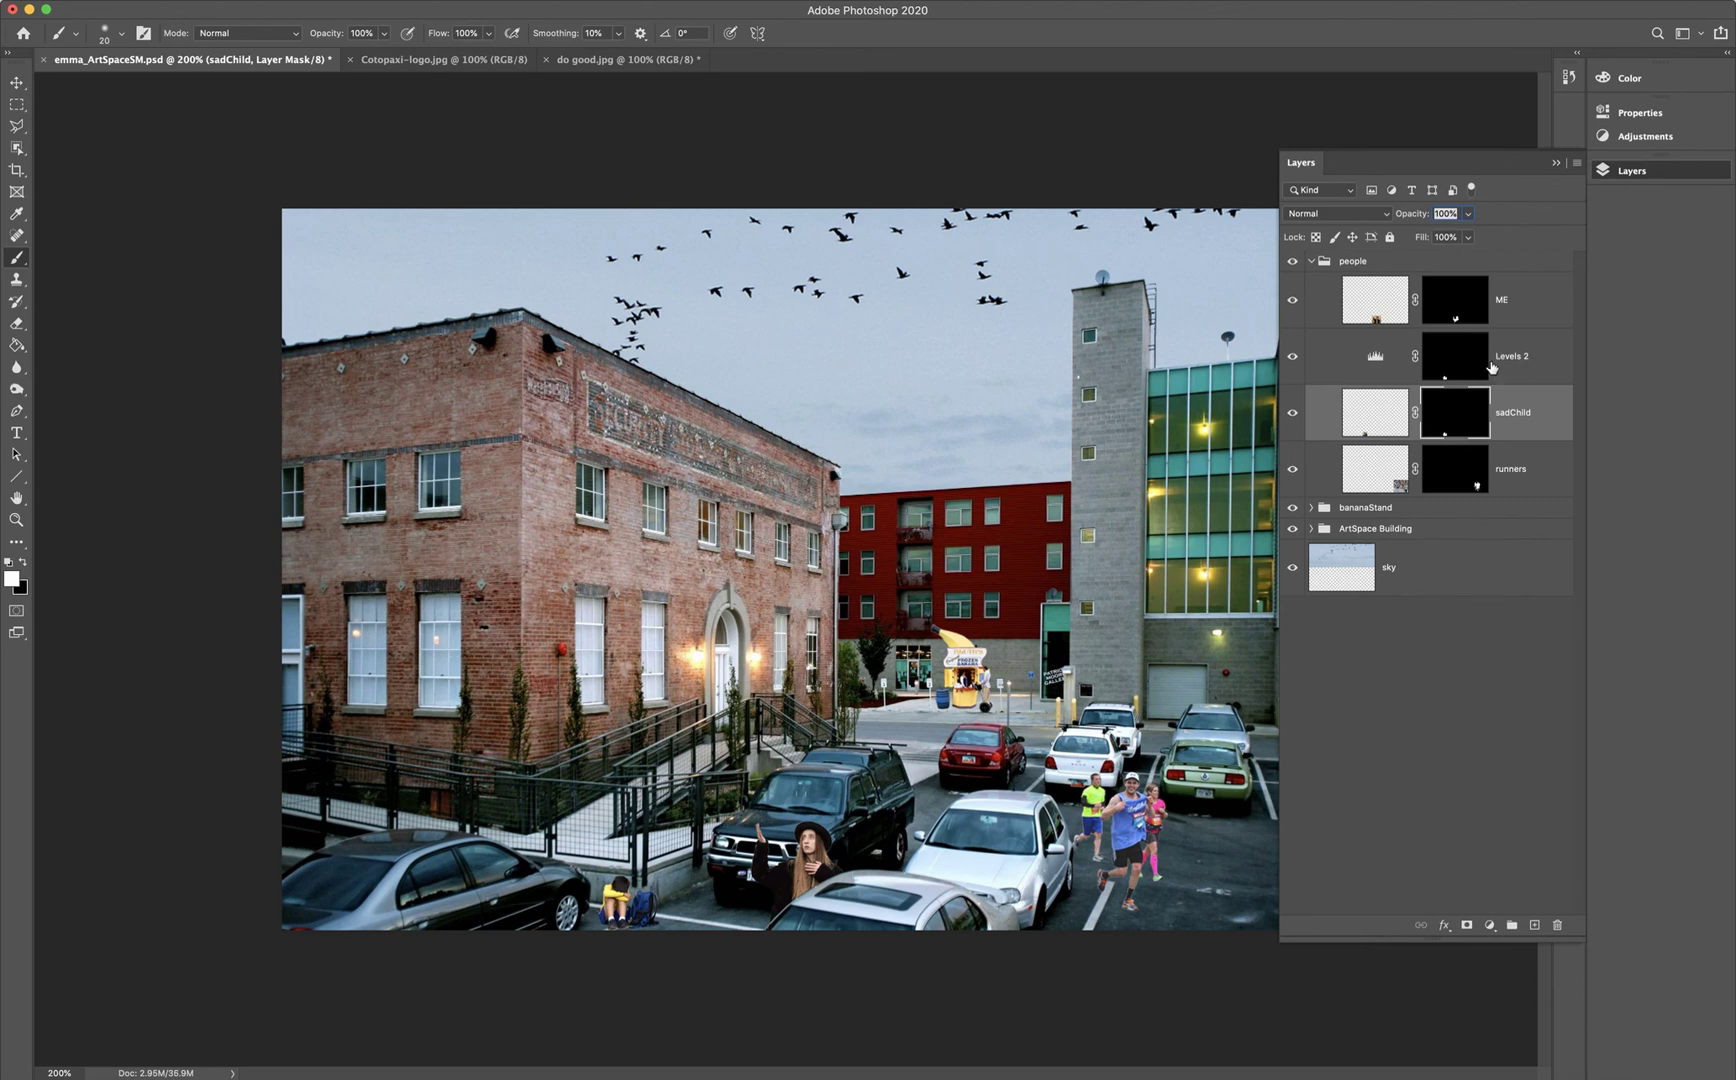
left_click(1522, 364)
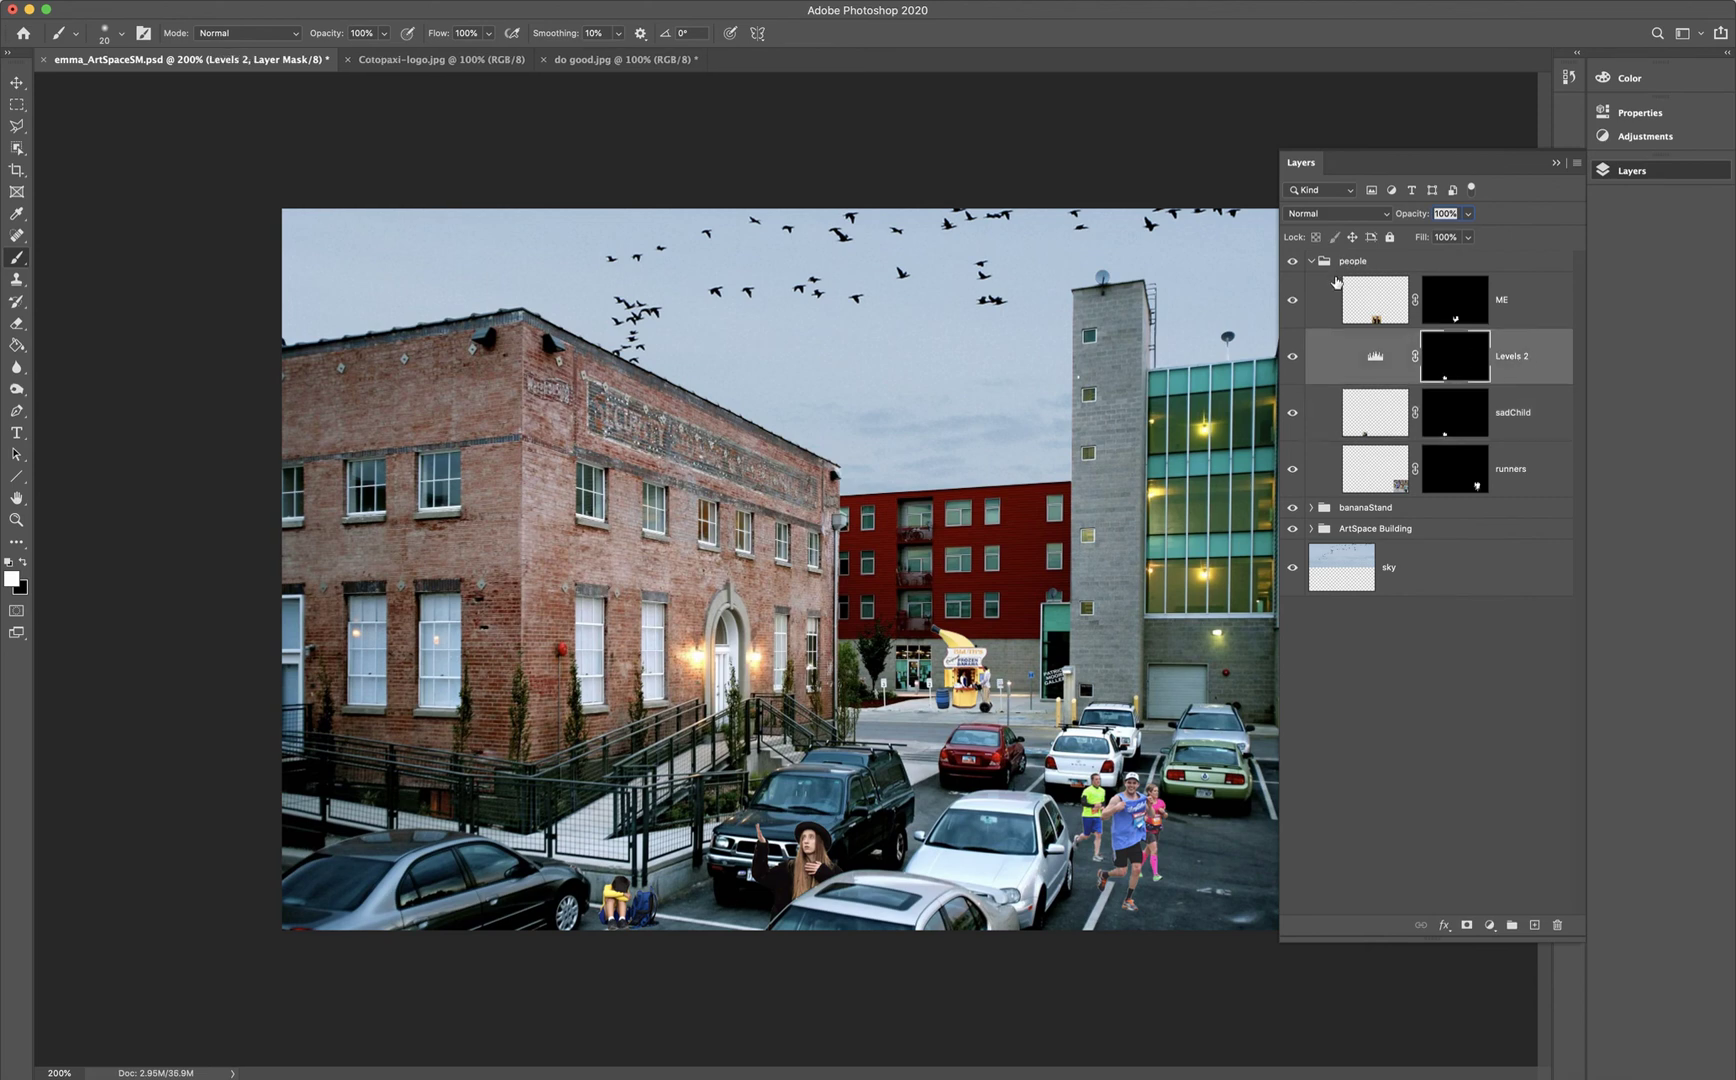
double_click(1511, 358)
type("sa")
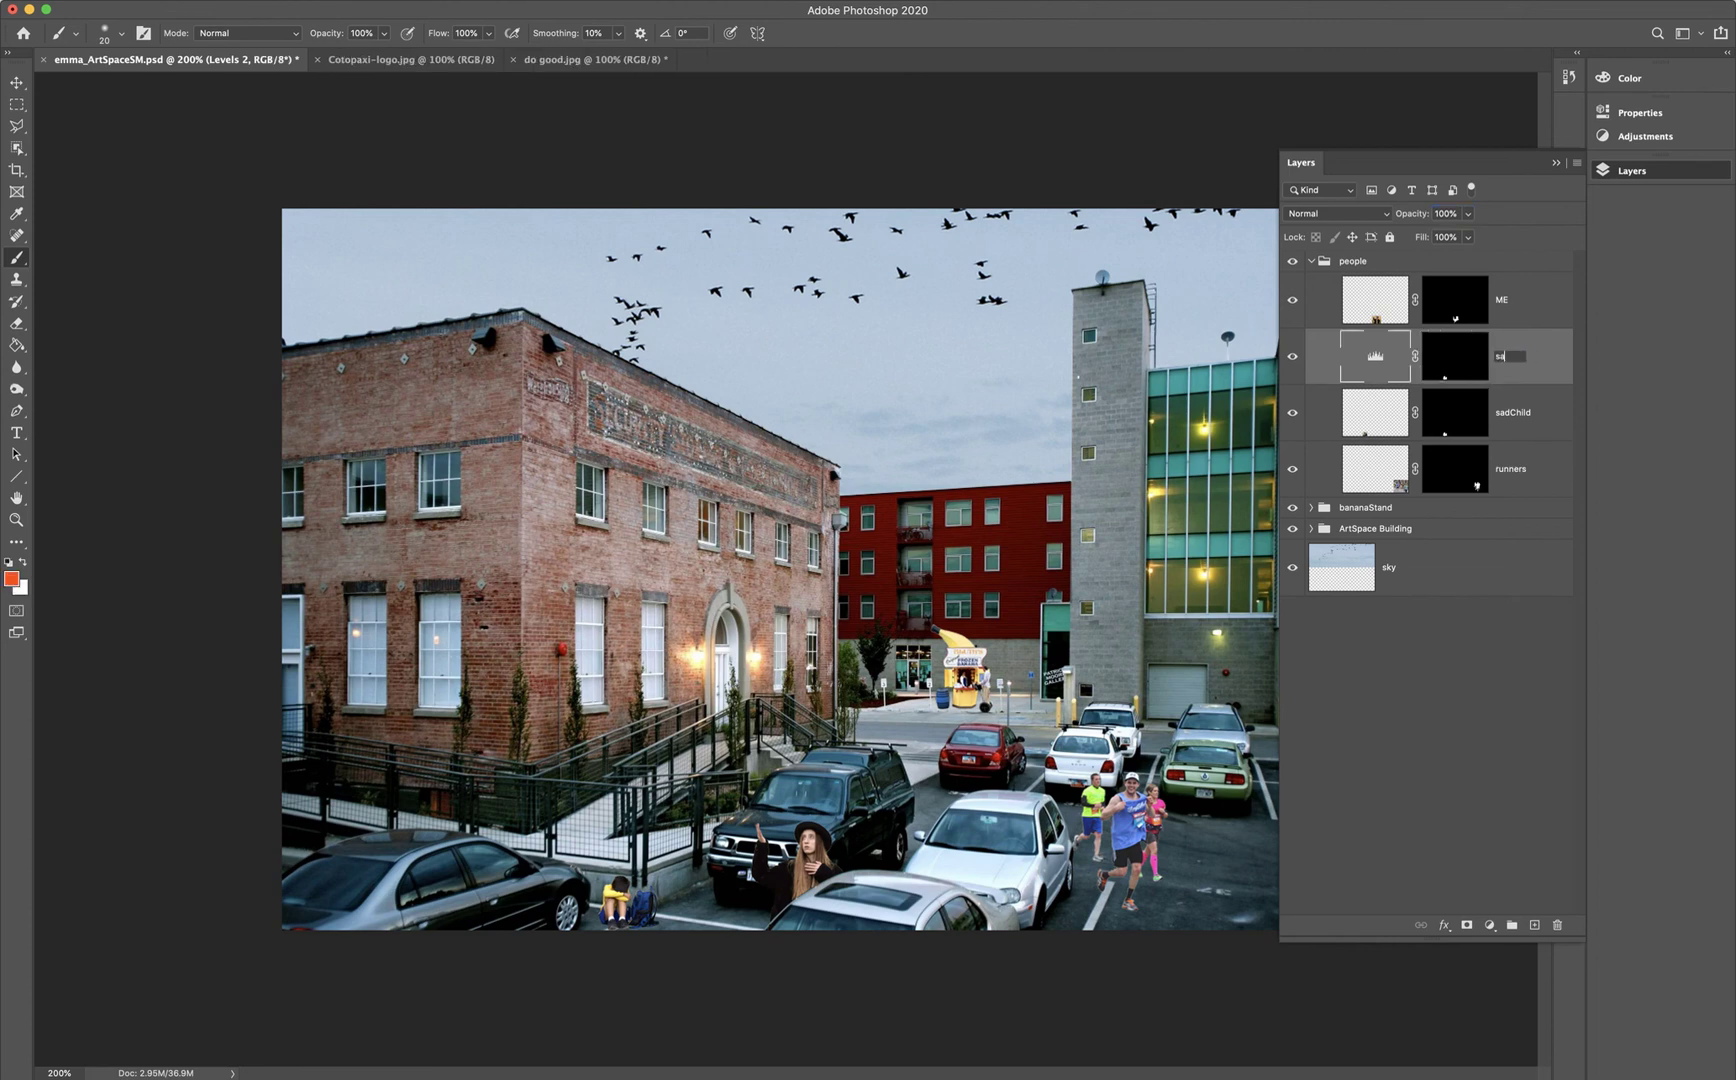
type("d child levels")
key("Return")
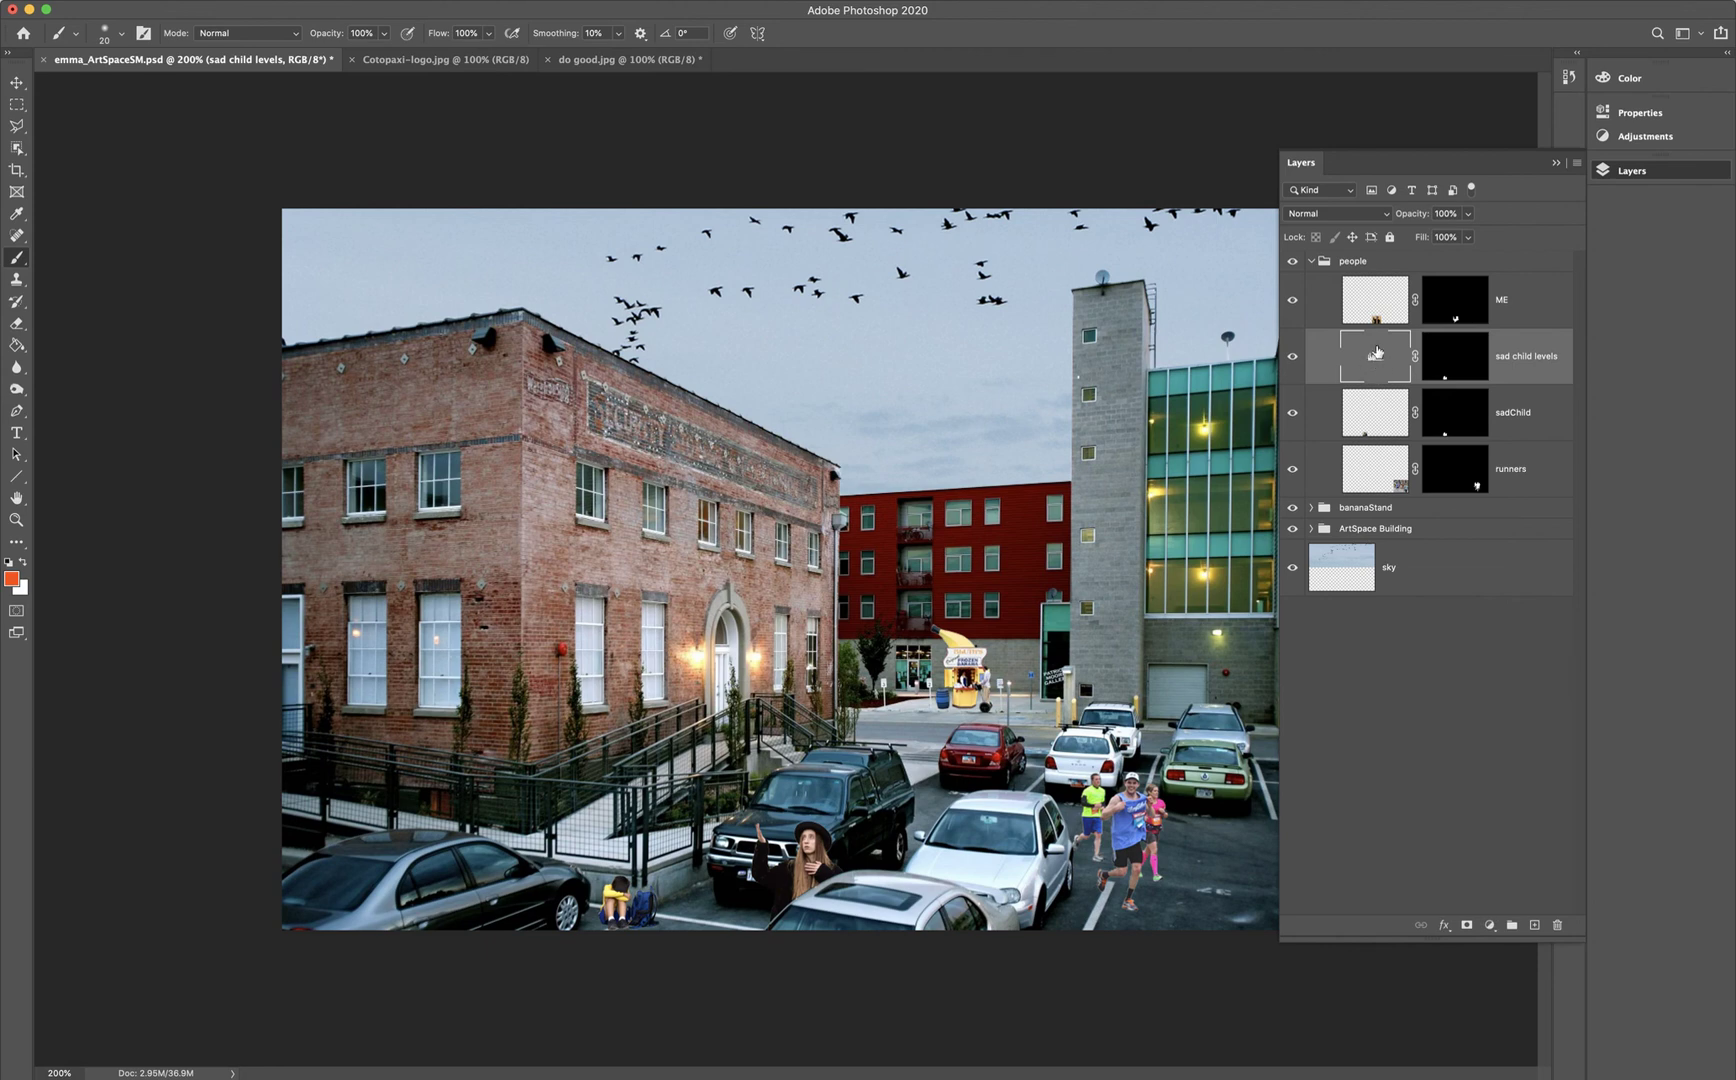
- Try the Lighter and Darker presets on the sad child Levels adjustment
left_click(1672, 113)
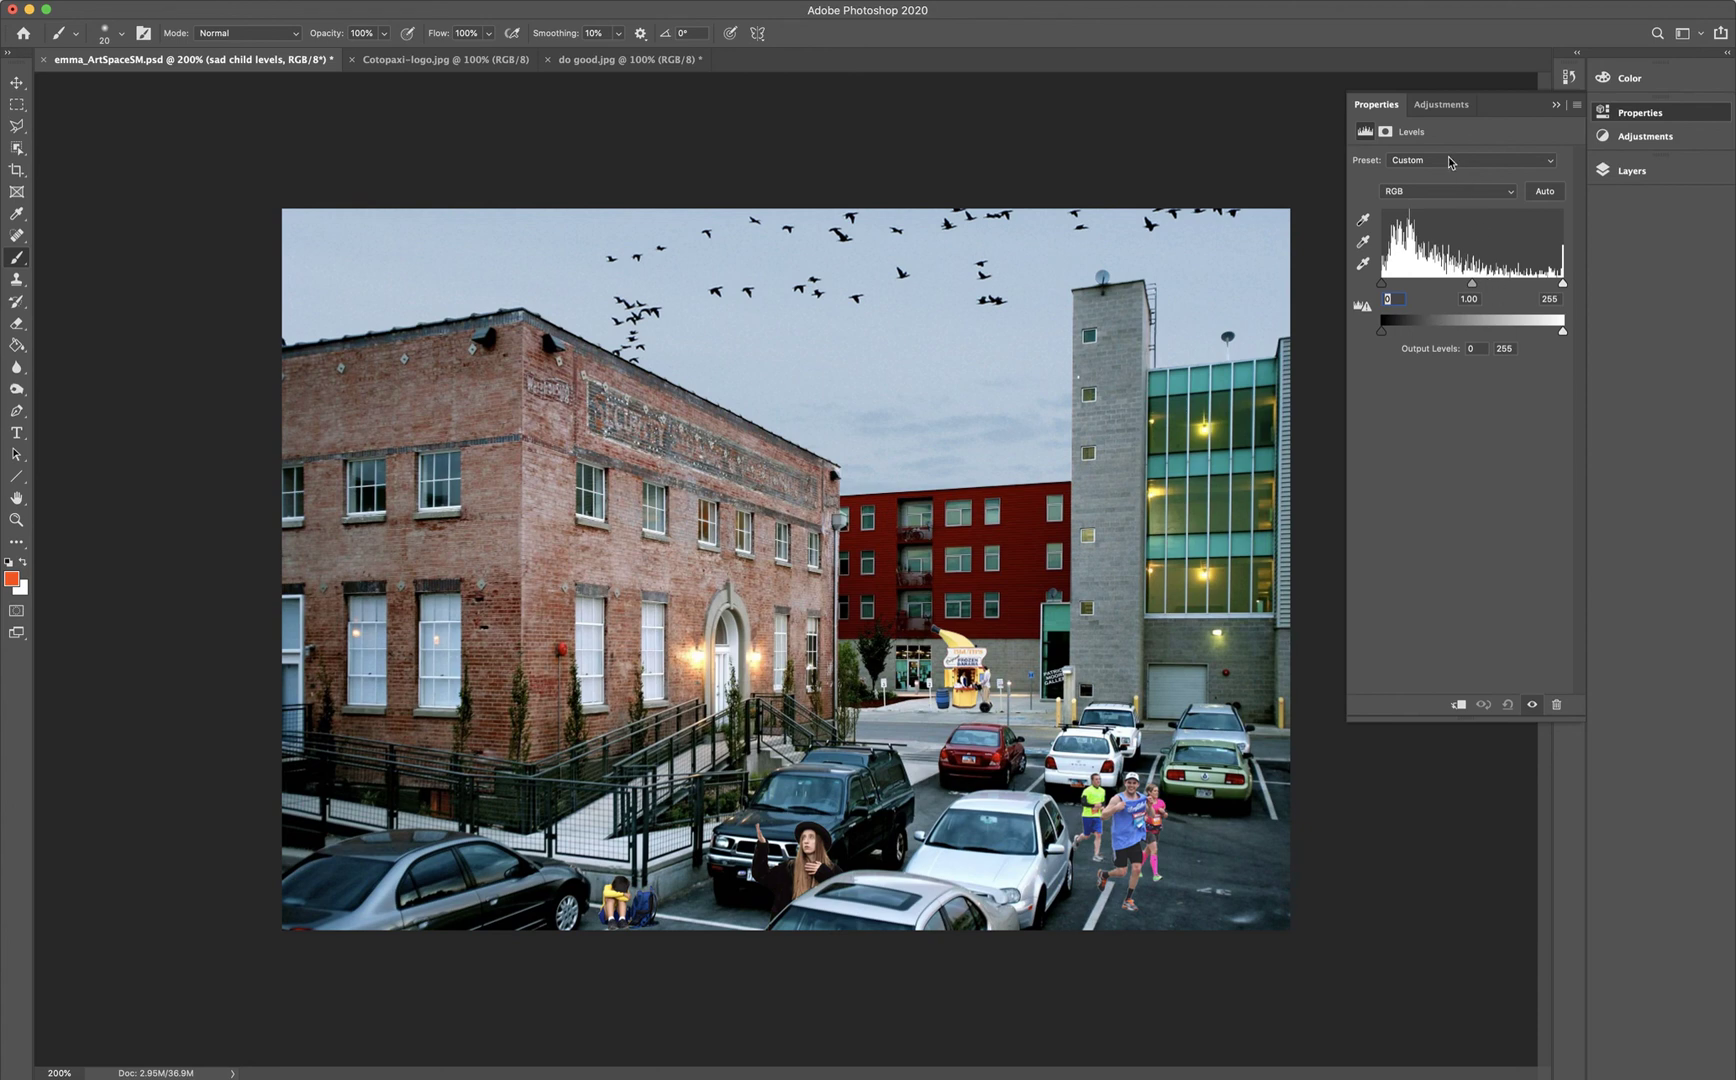
left_click(1396, 164)
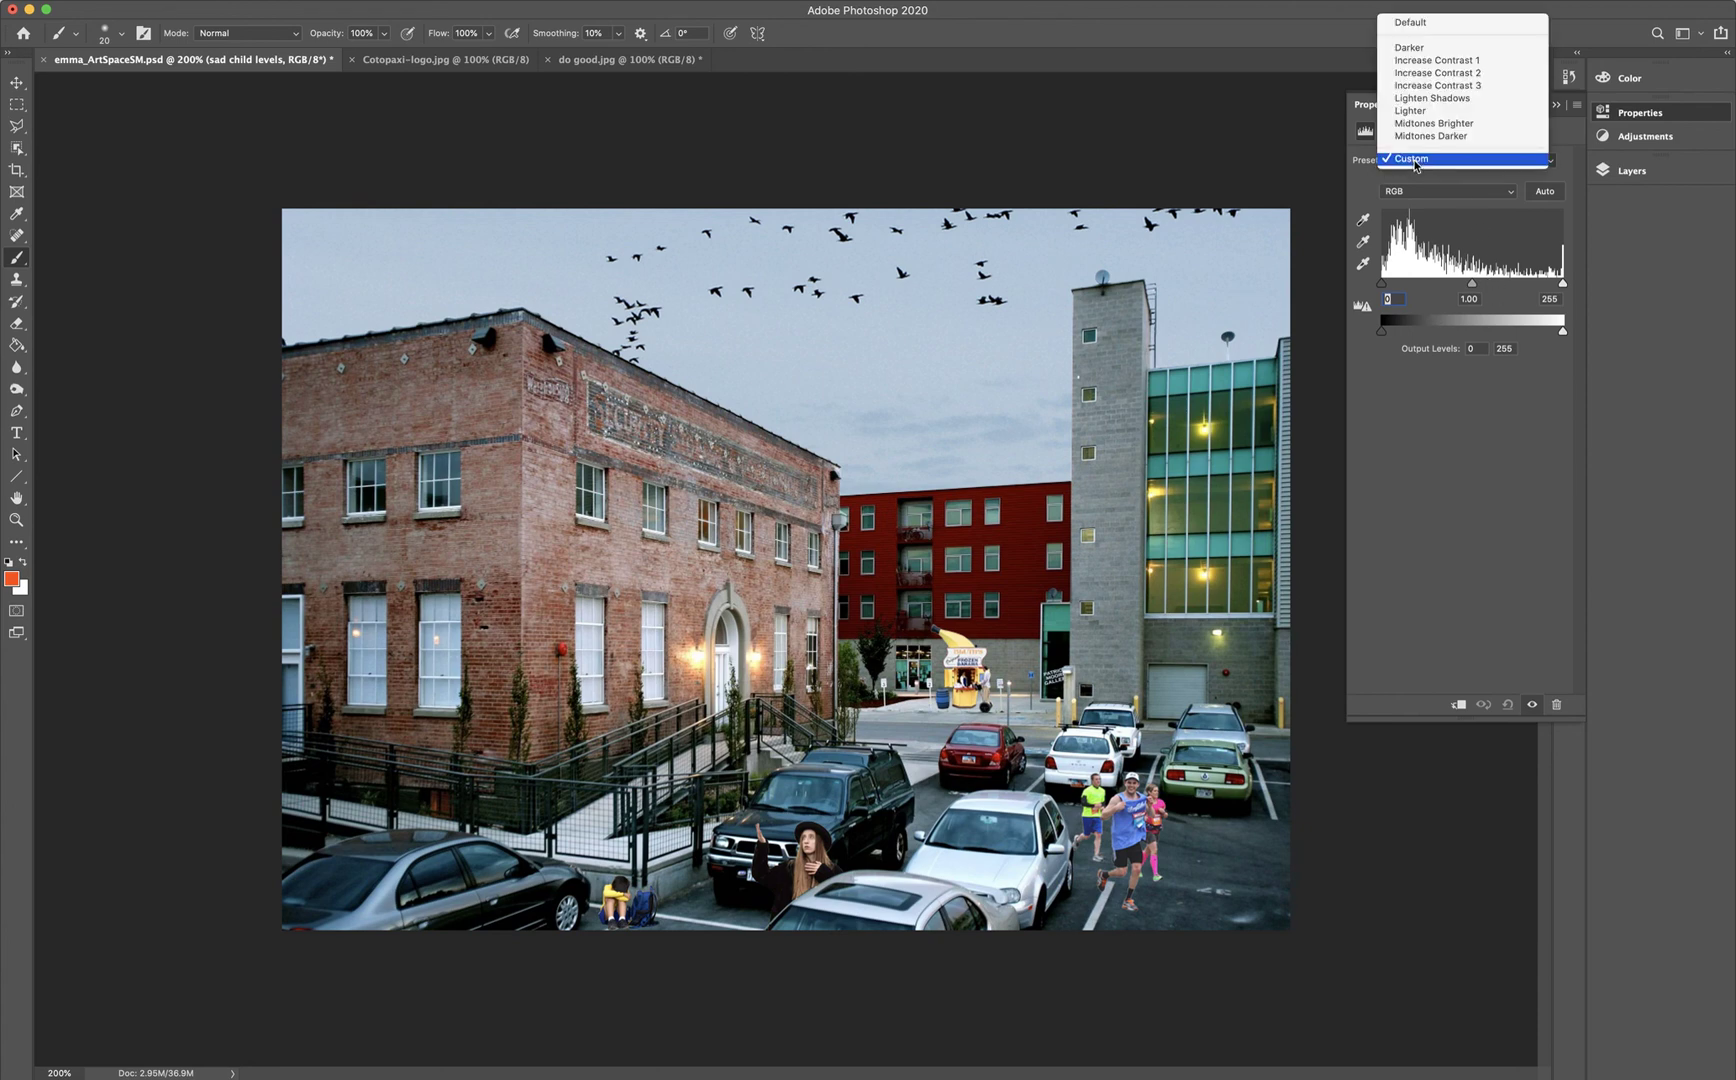
left_click(1440, 111)
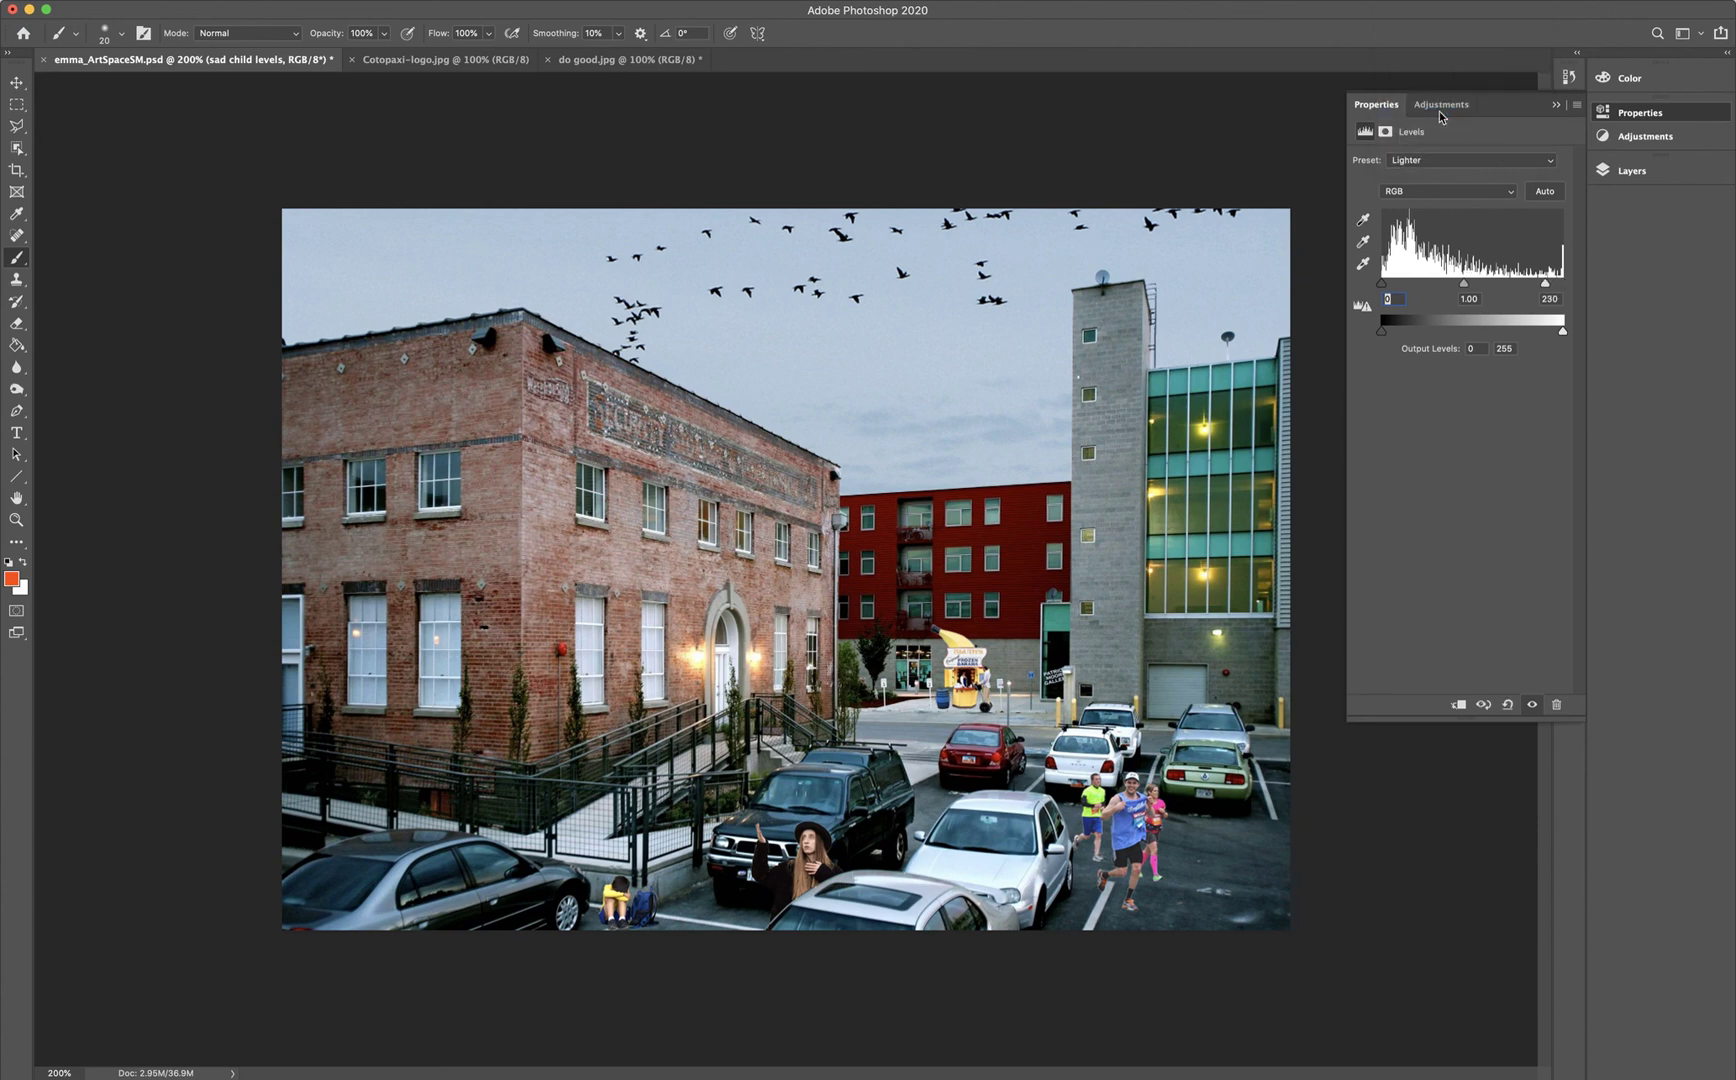
left_click(1441, 161)
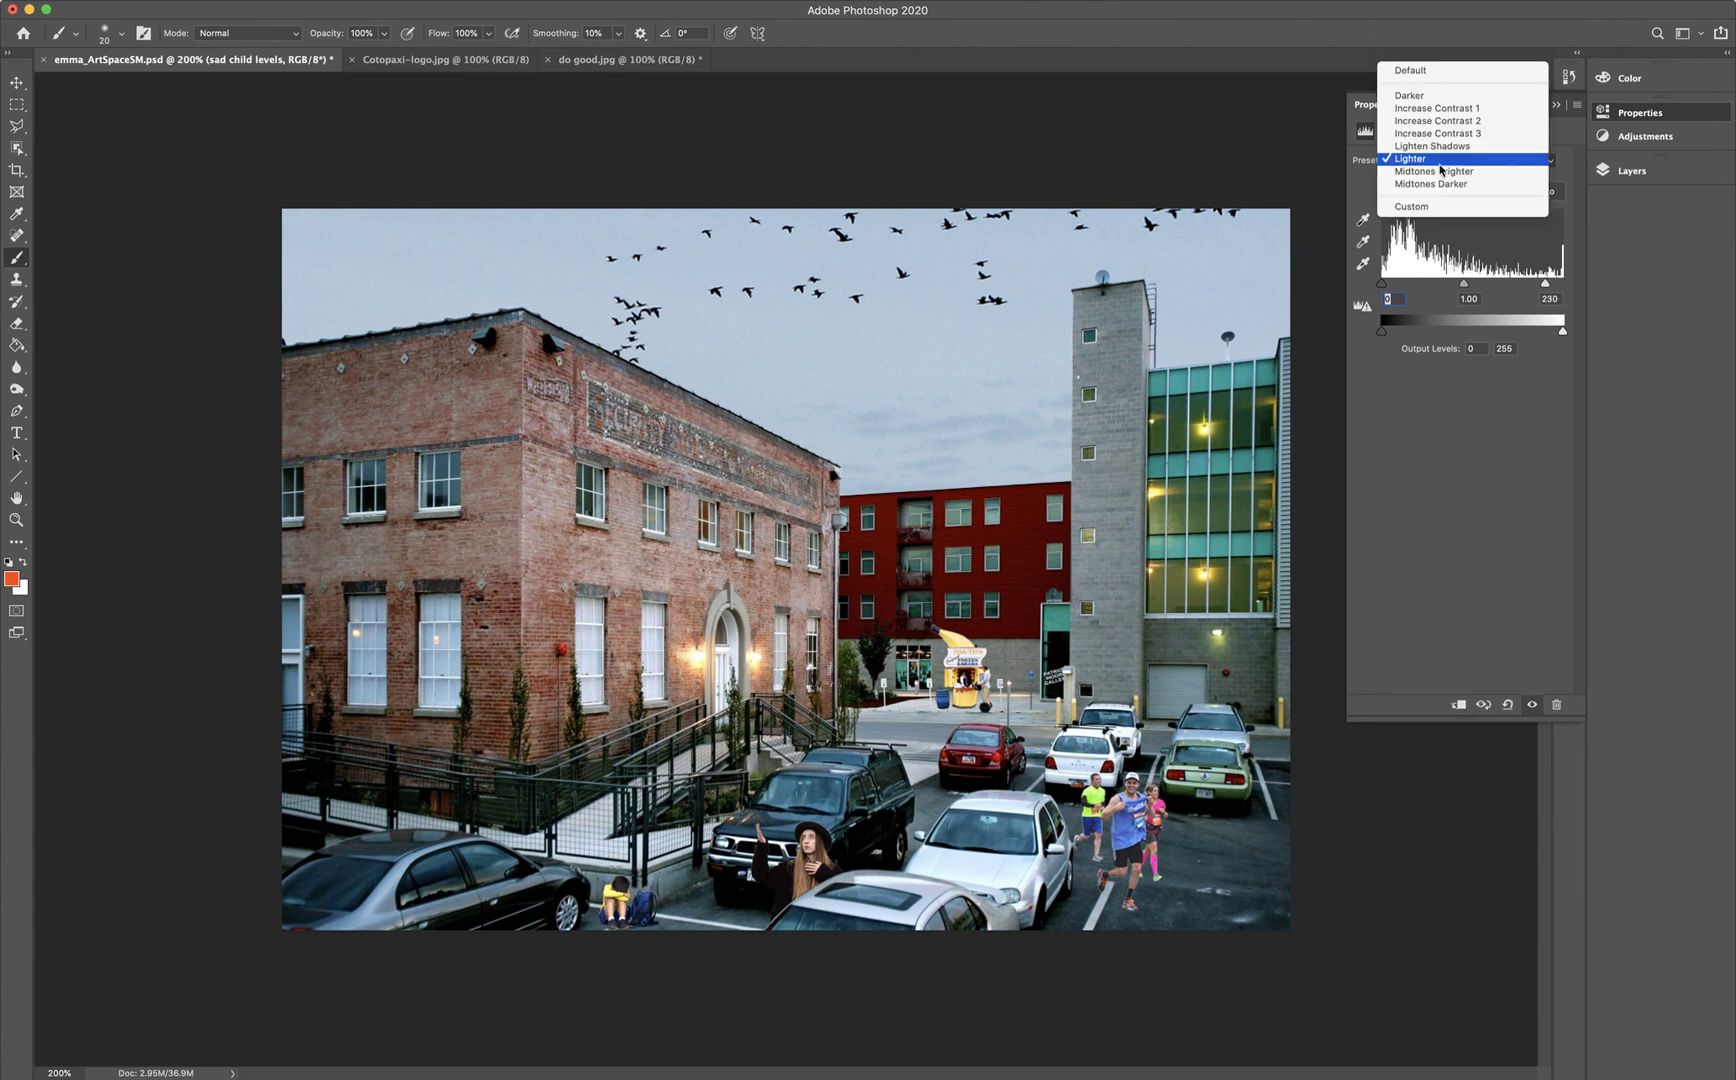
left_click(1434, 95)
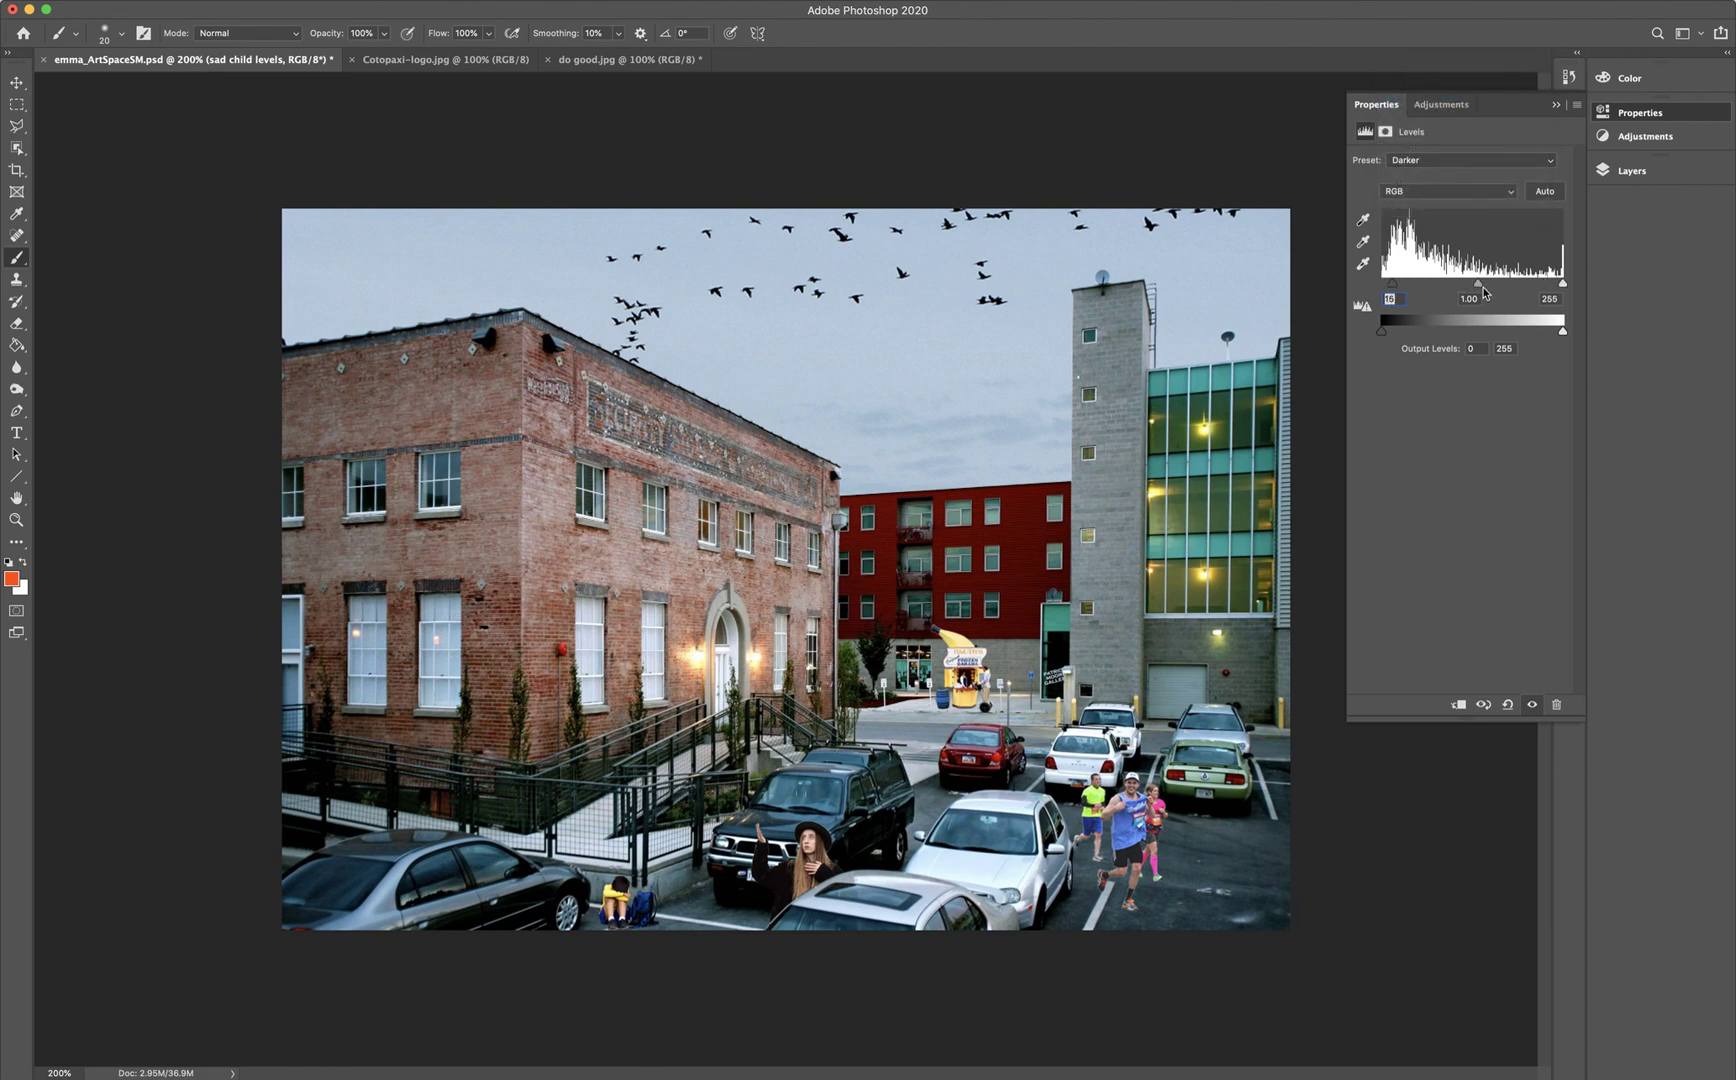
- Try Levels midtones of 0.76 and 0.80 on the masked sad child
left_click_drag(1481, 289, 1494, 289)
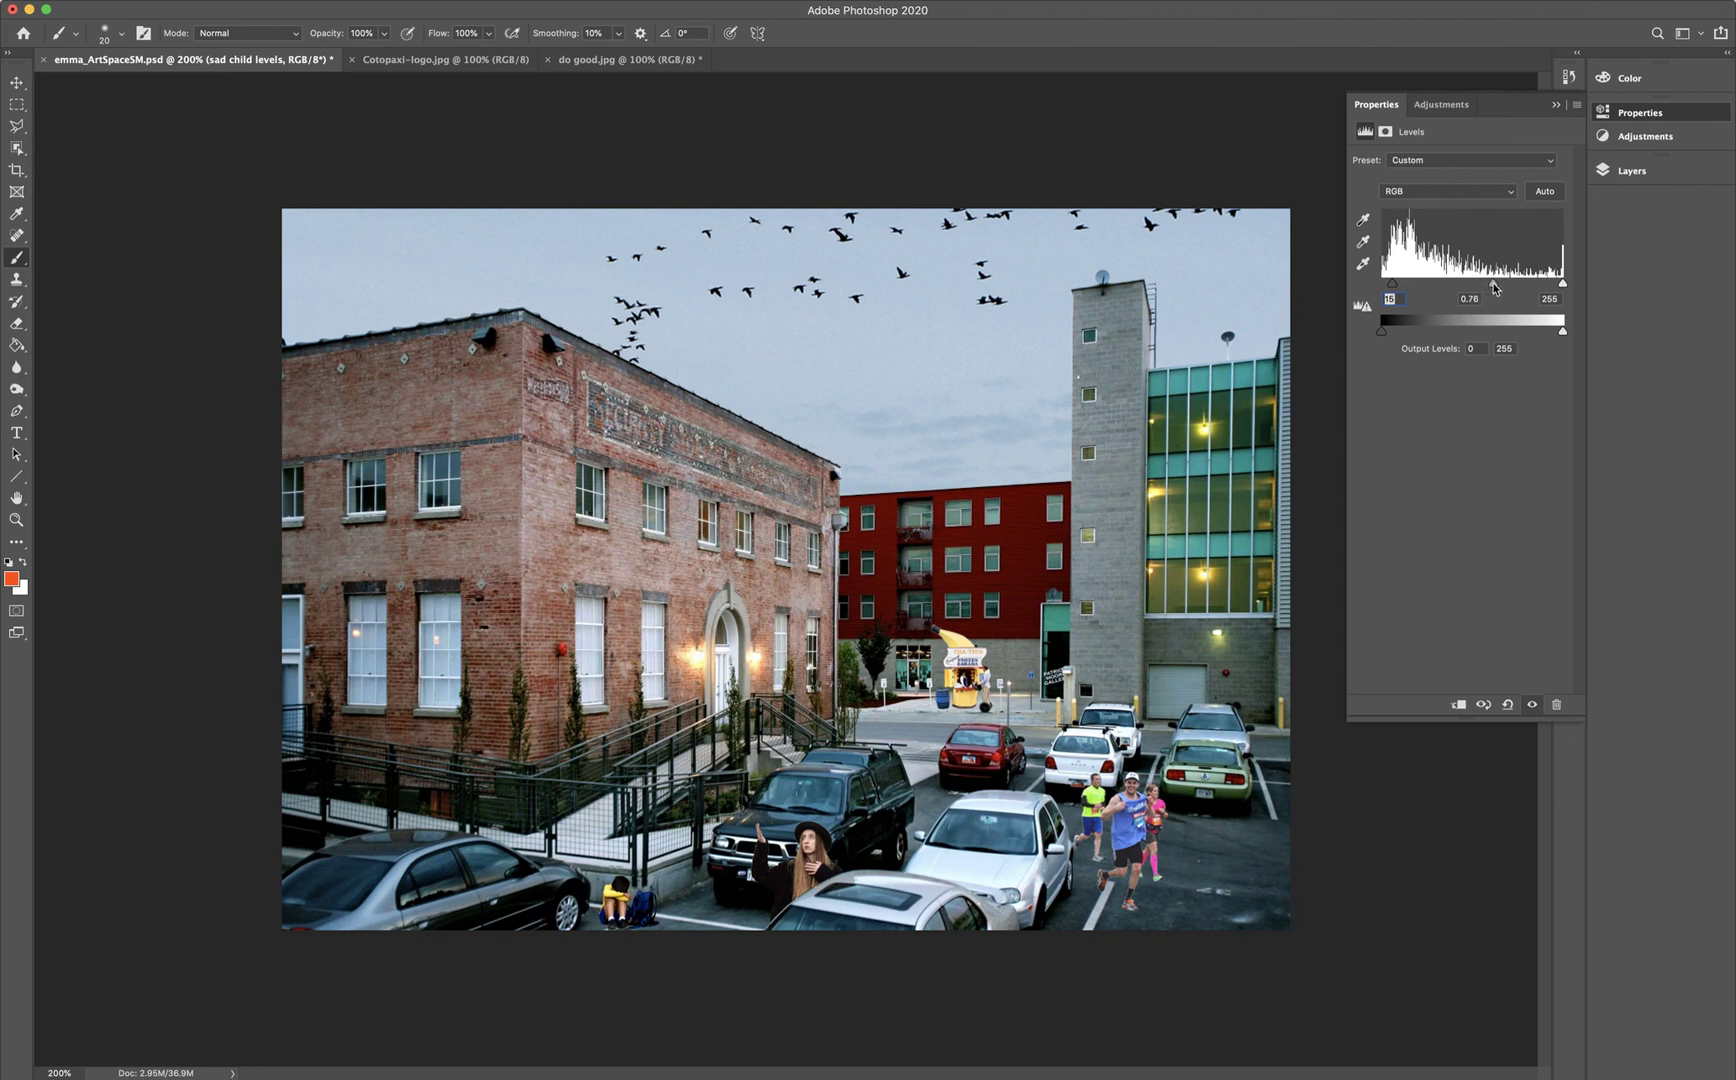
left_click_drag(1563, 285, 1566, 288)
mouse_move(1399, 290)
left_mouse_down()
mouse_move(1415, 290)
mouse_move(1374, 290)
left_mouse_up()
left_click_drag(1488, 286, 1401, 285)
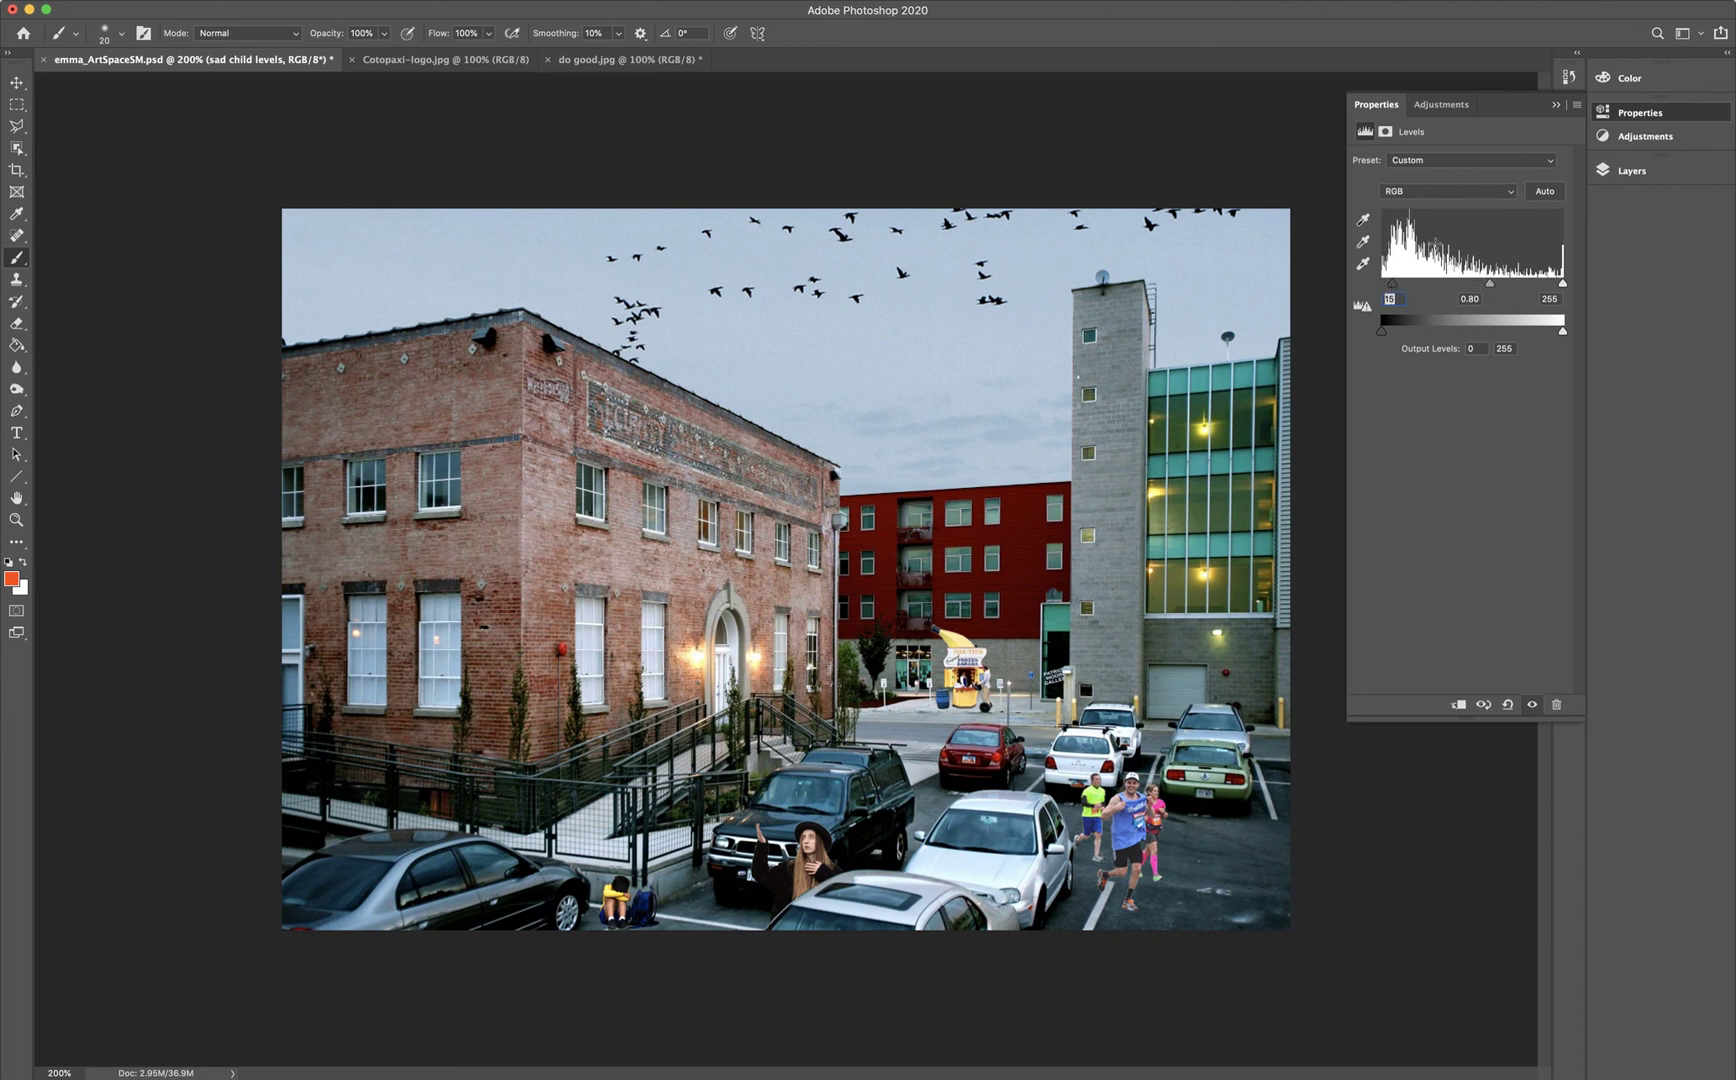
left_click(1473, 163)
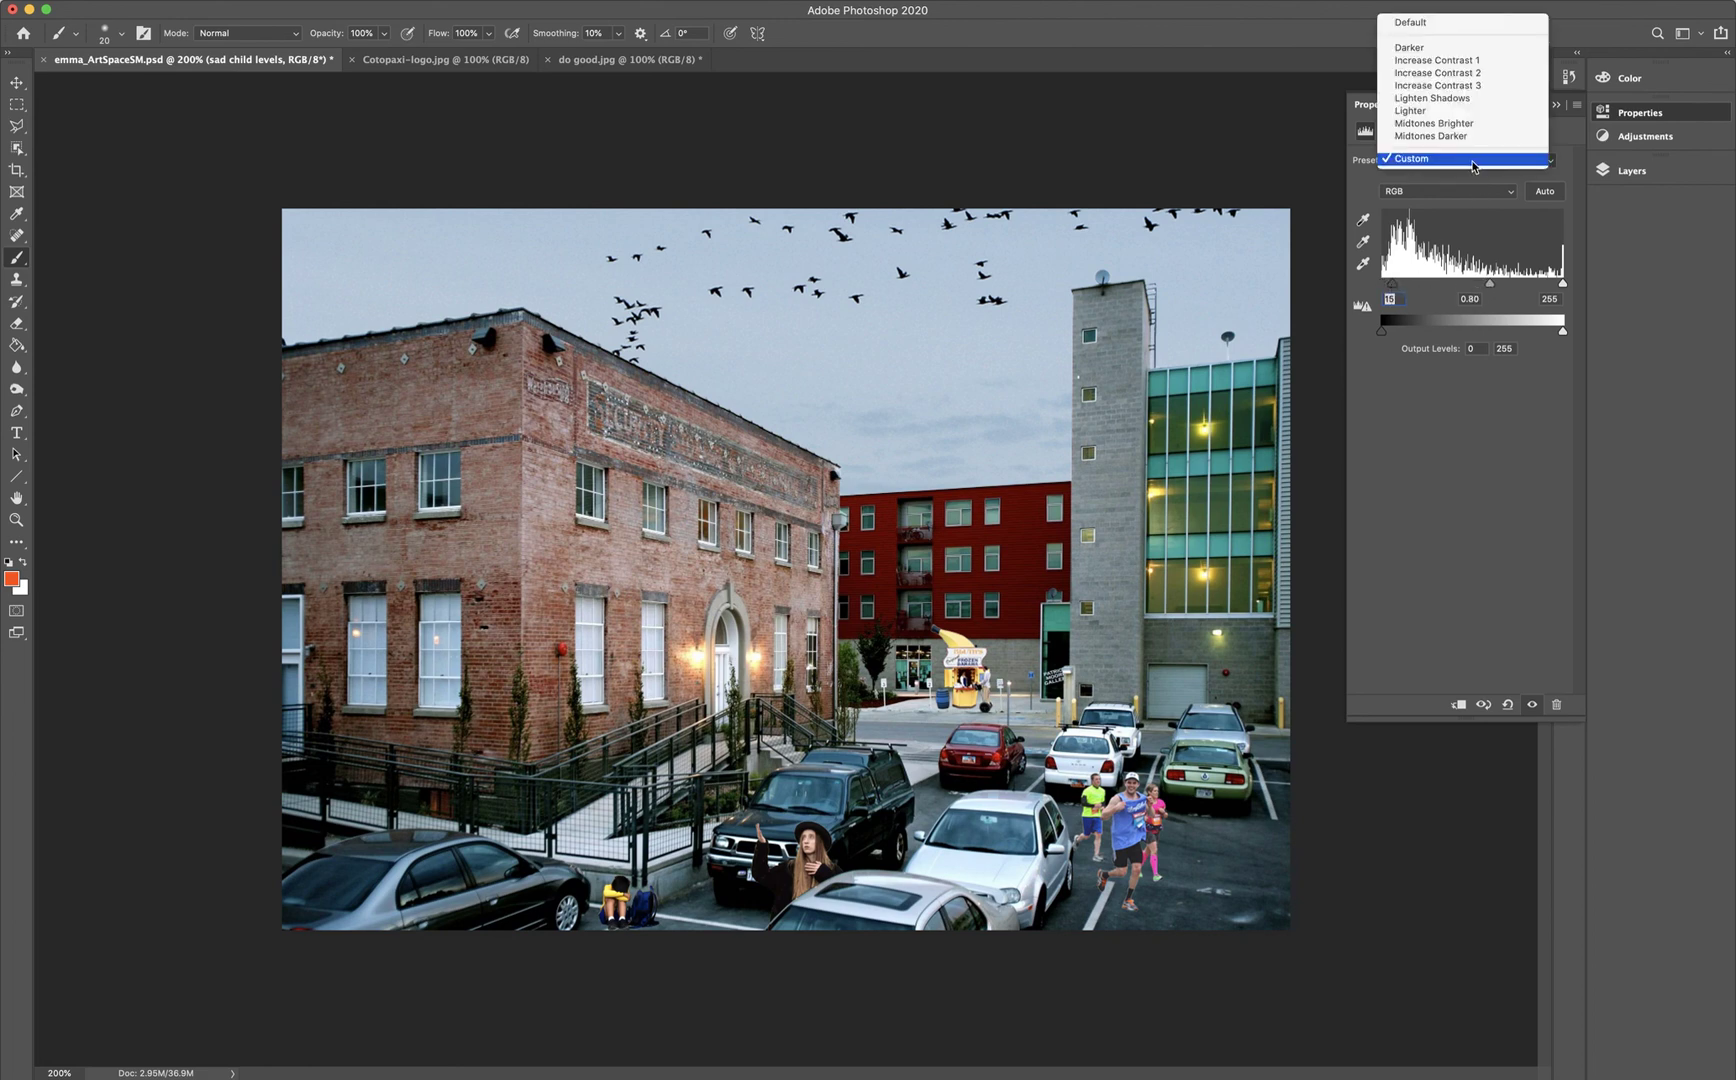
left_click(1484, 494)
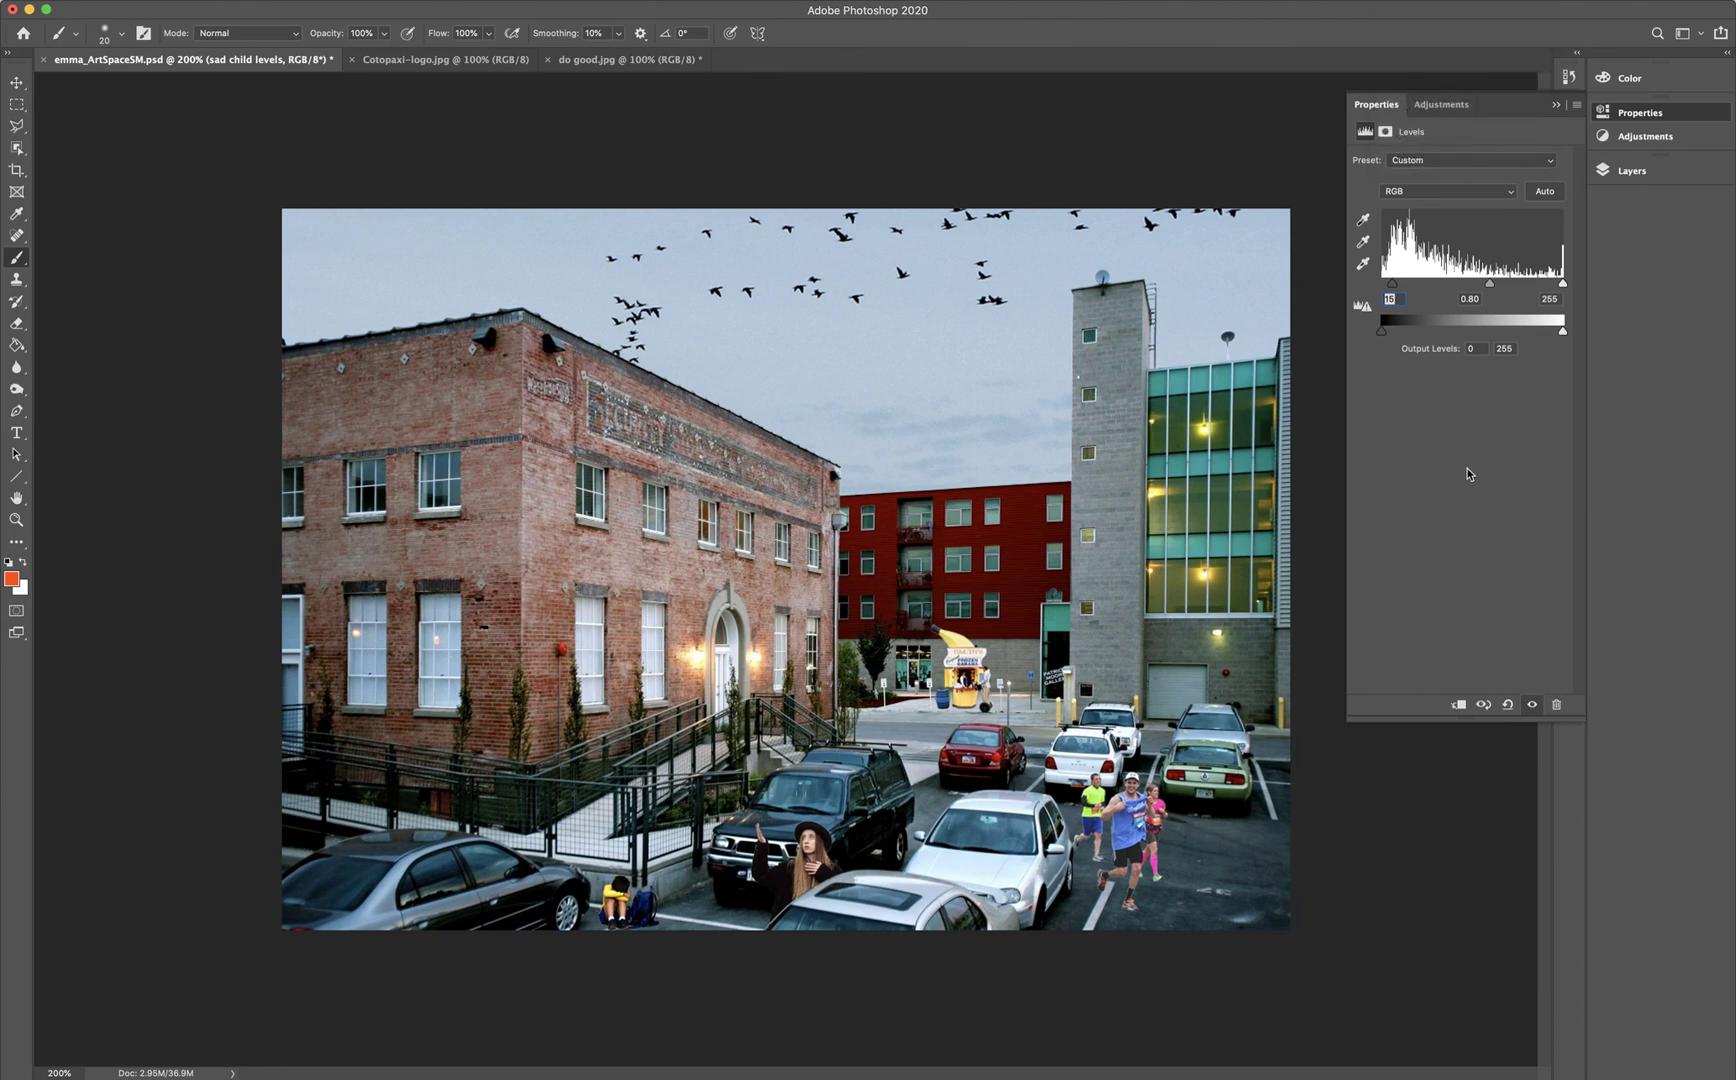
- Set the sad child Levels to a black input of 0, midtones of 1.02 and a white input of 254, and close the adjustment settings
left_click_drag(1391, 285, 1373, 287)
mouse_move(1486, 285)
left_mouse_down()
mouse_move(1502, 290)
mouse_move(1385, 287)
mouse_move(1455, 289)
left_mouse_up()
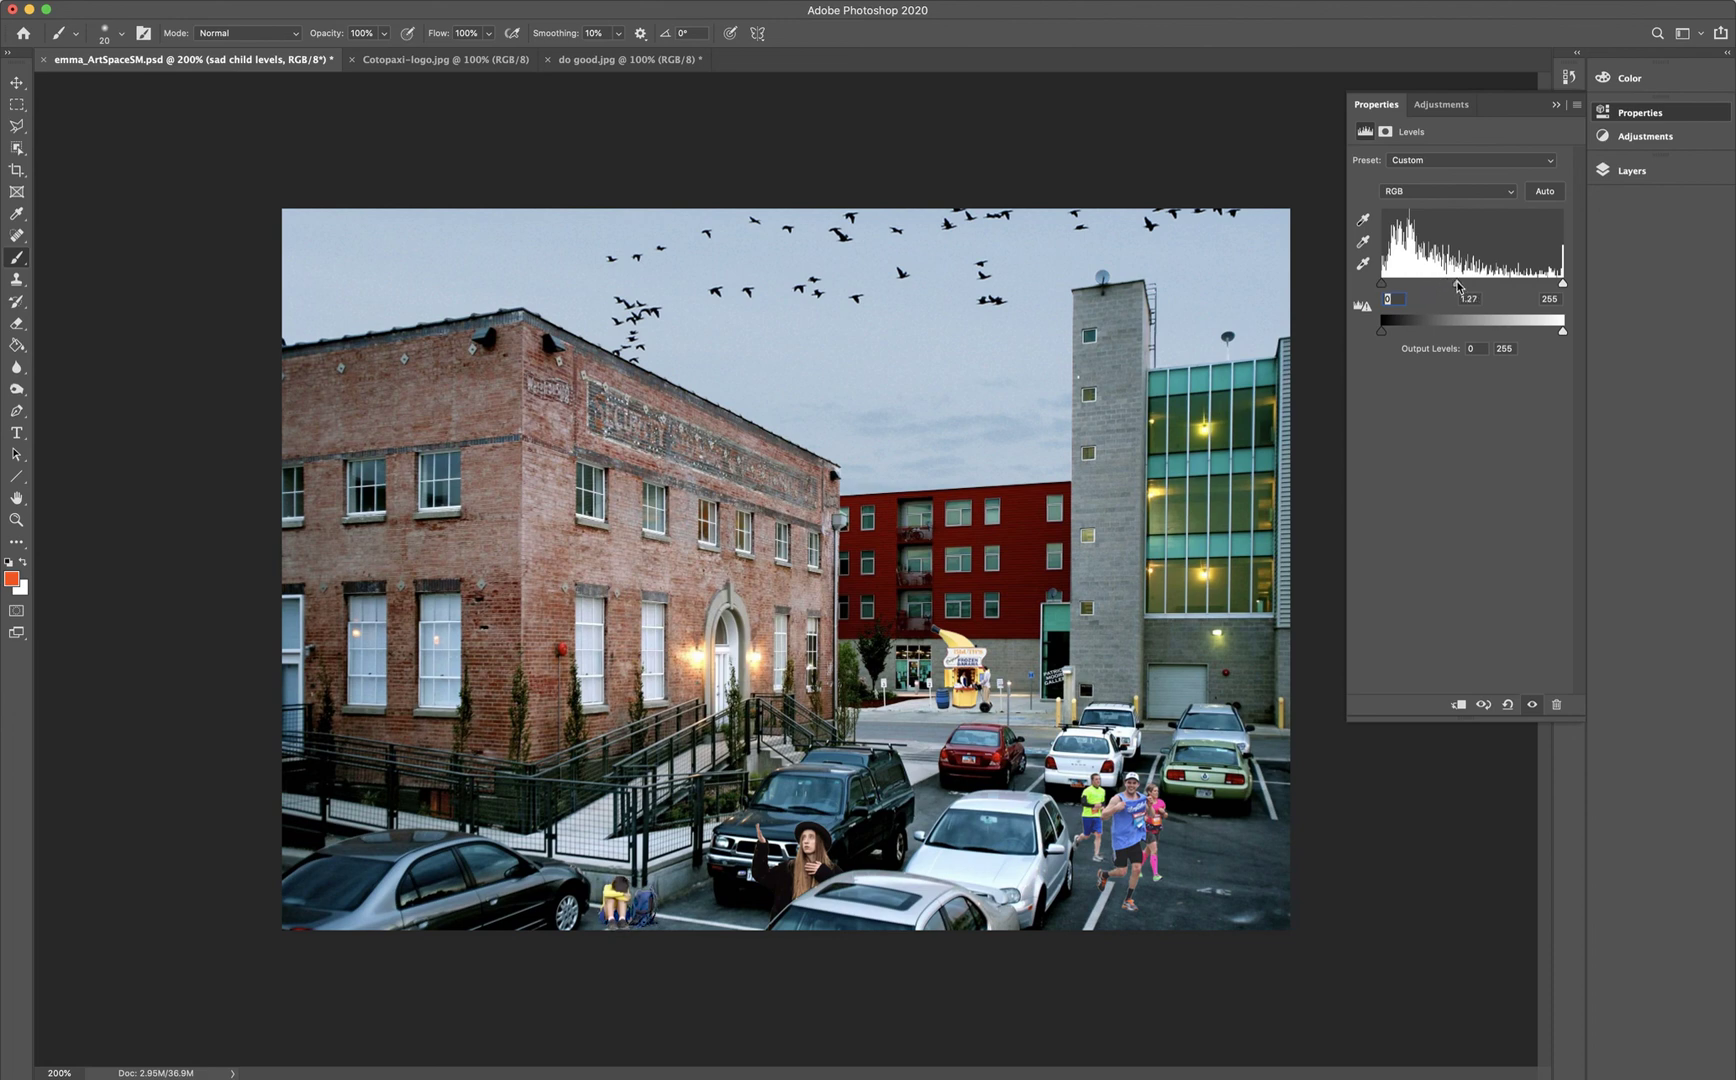
left_click_drag(1563, 285, 1562, 287)
left_click_drag(1456, 288, 1471, 288)
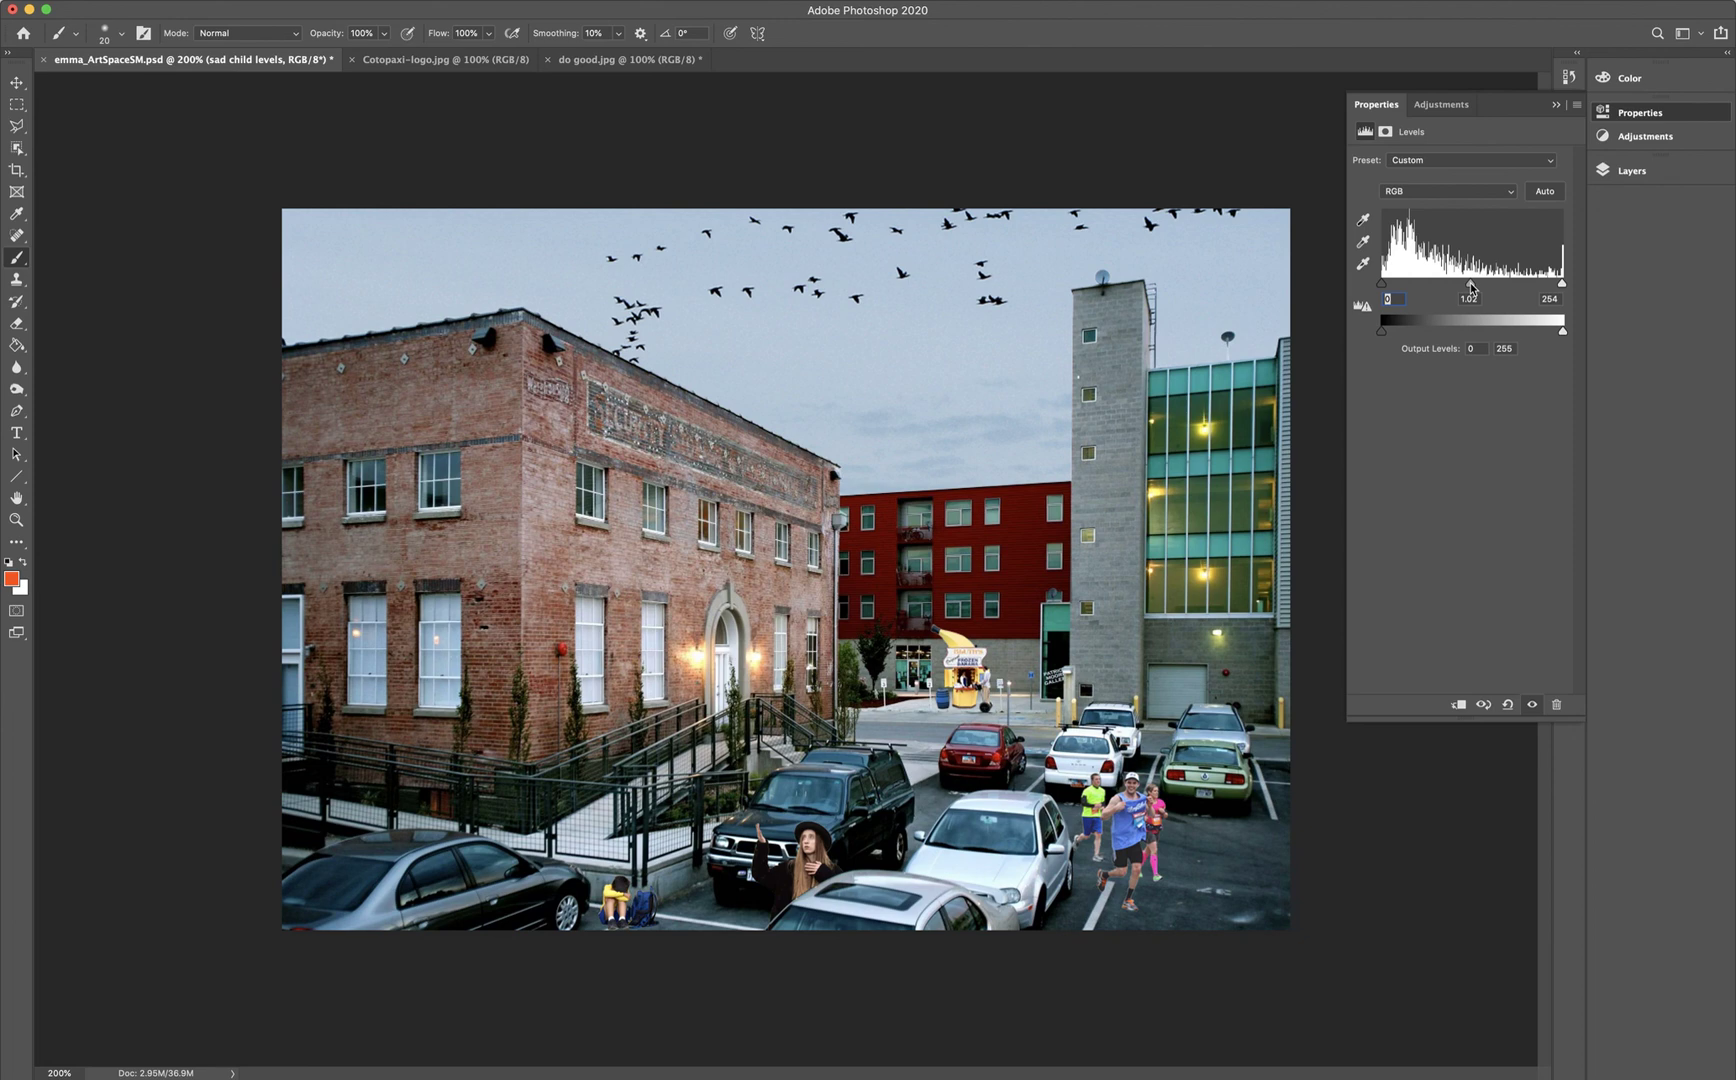
left_click(1556, 104)
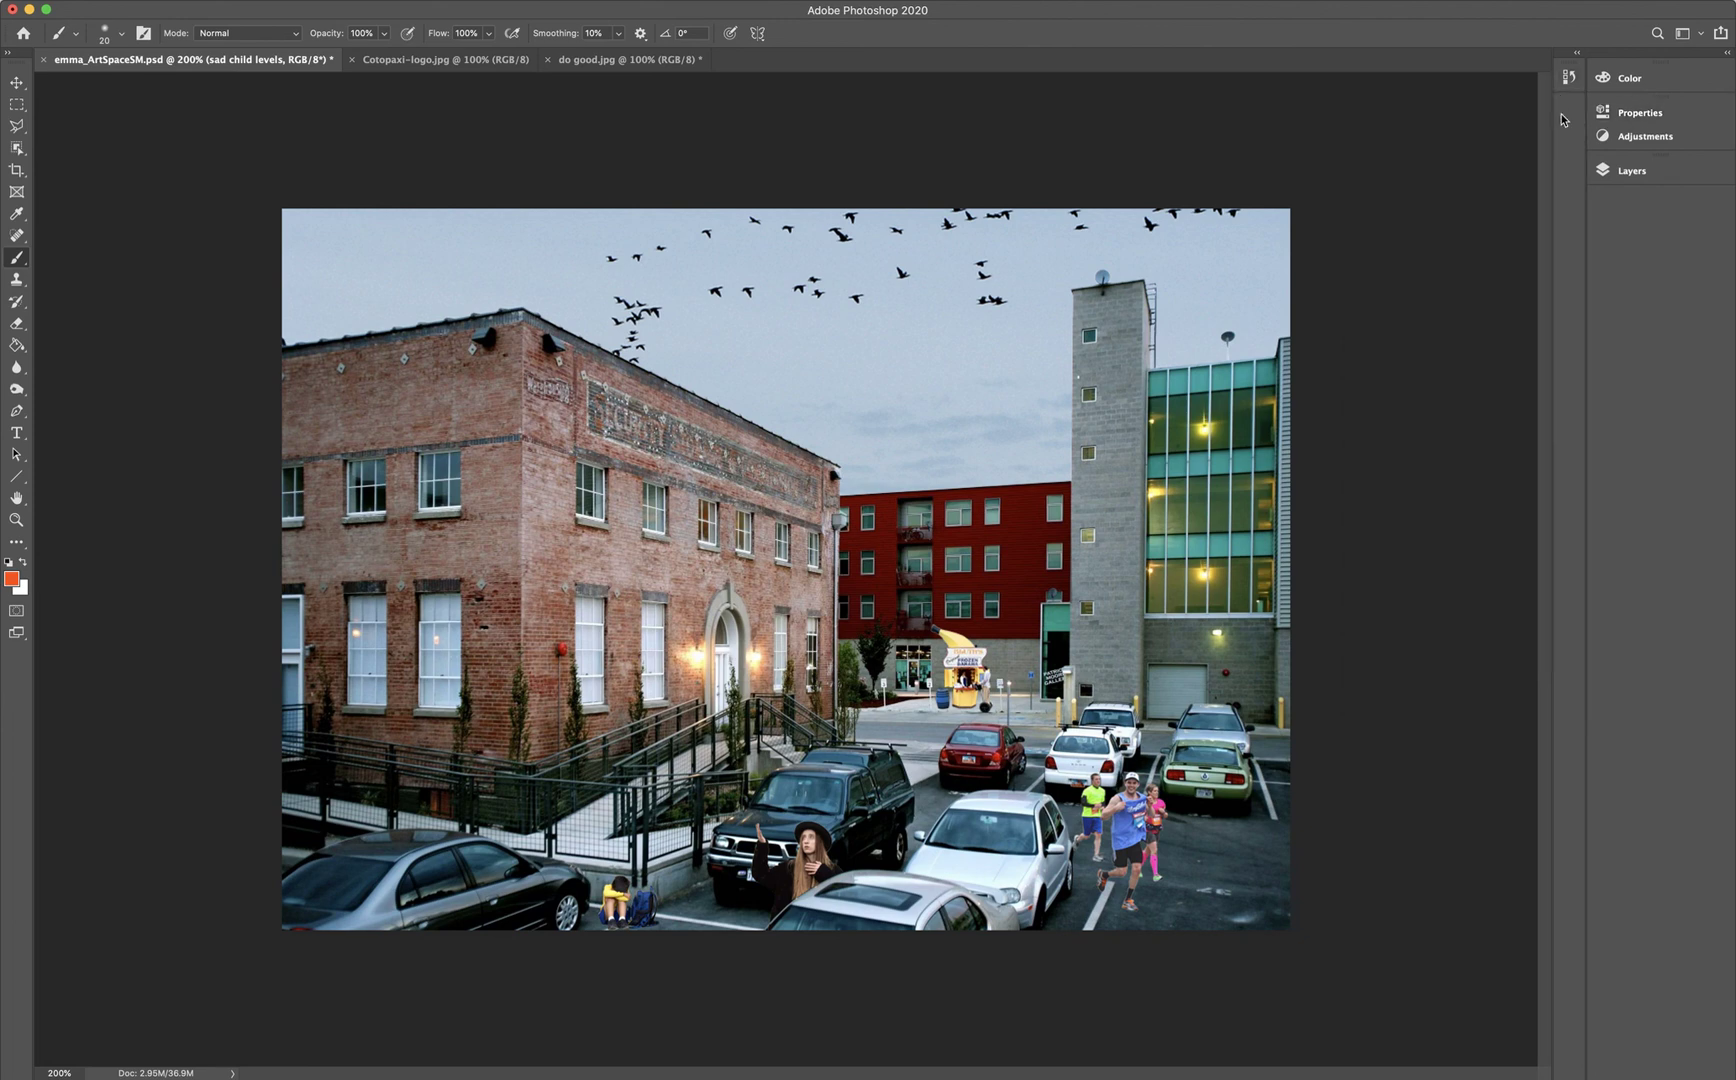